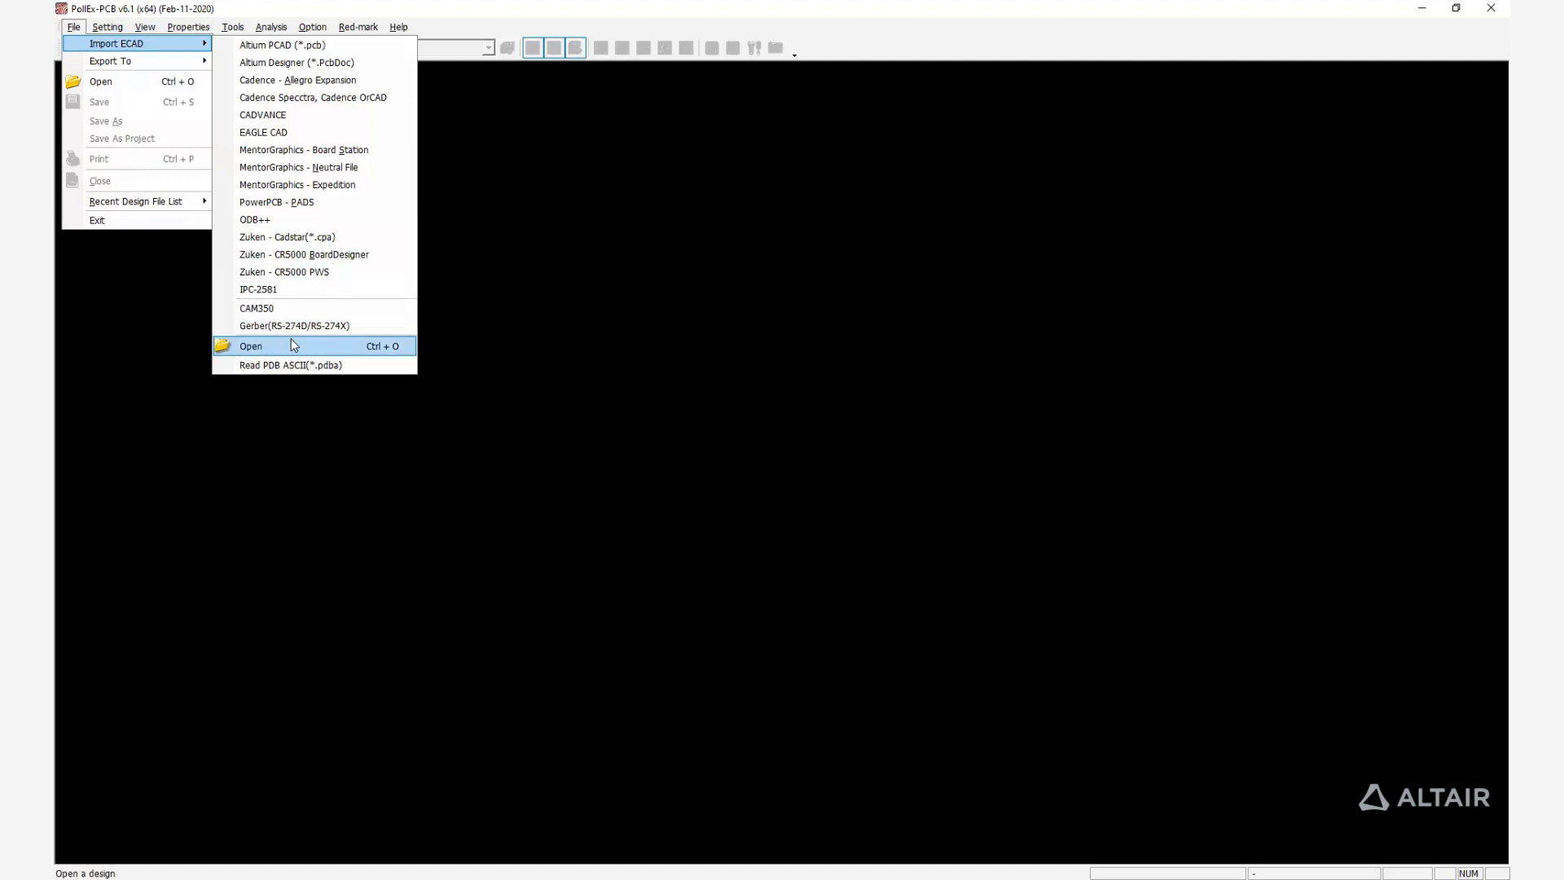
Step: Import ECAD_ASCII\PollEx_New_Sample.pcf as a Zuken CR5000 BoardDesigner design
click(294, 255)
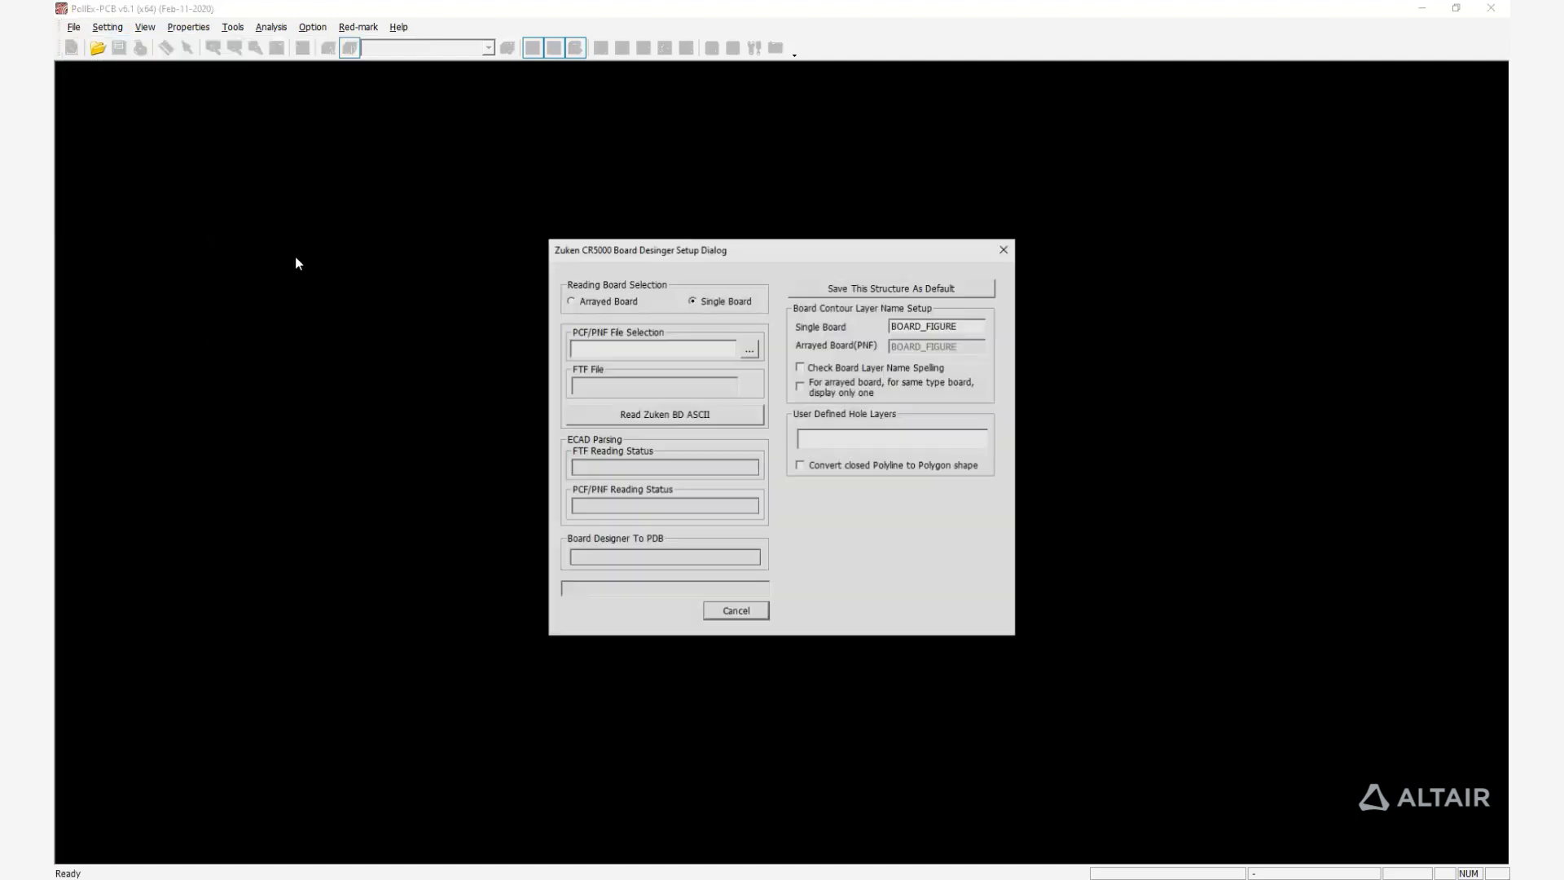
click(750, 349)
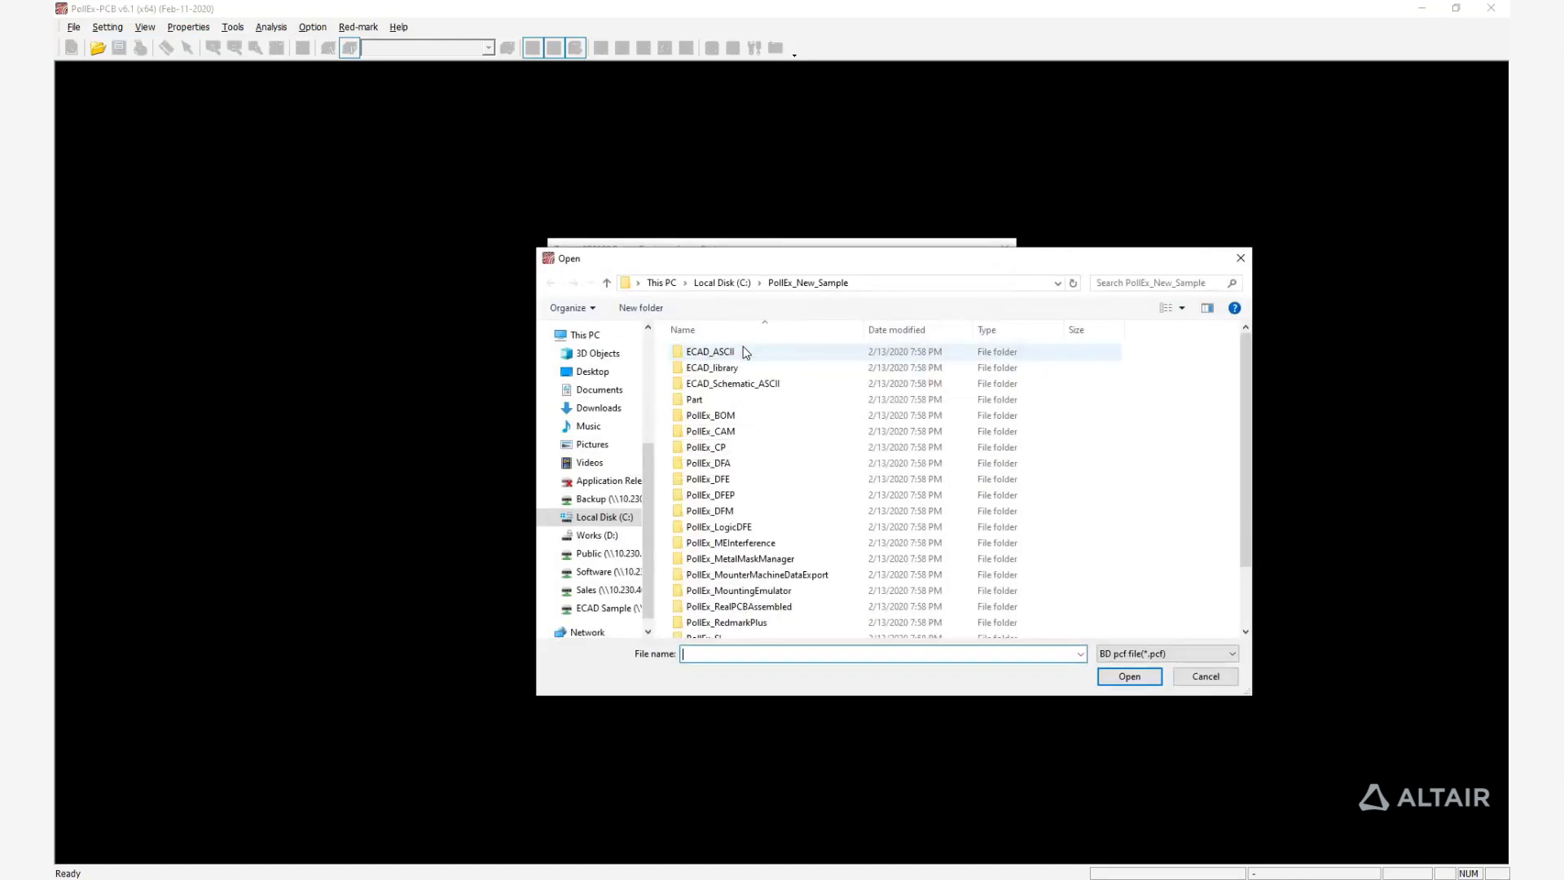
double_click(743, 352)
click(748, 386)
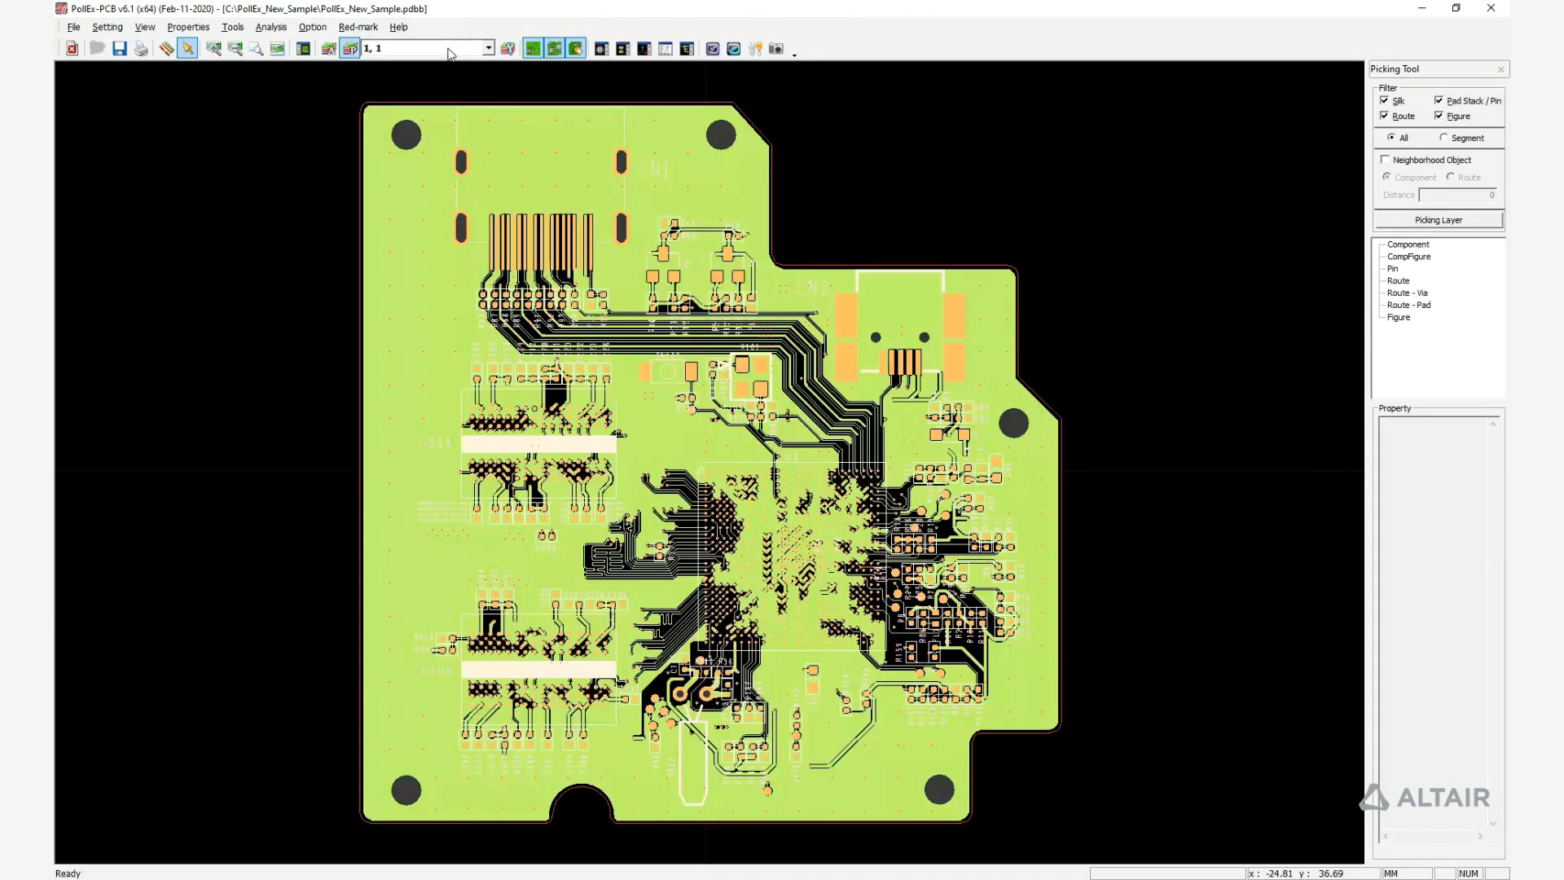
Step: Step through the layers of the imported board, then display All Layer
scroll(449, 54, down, 3)
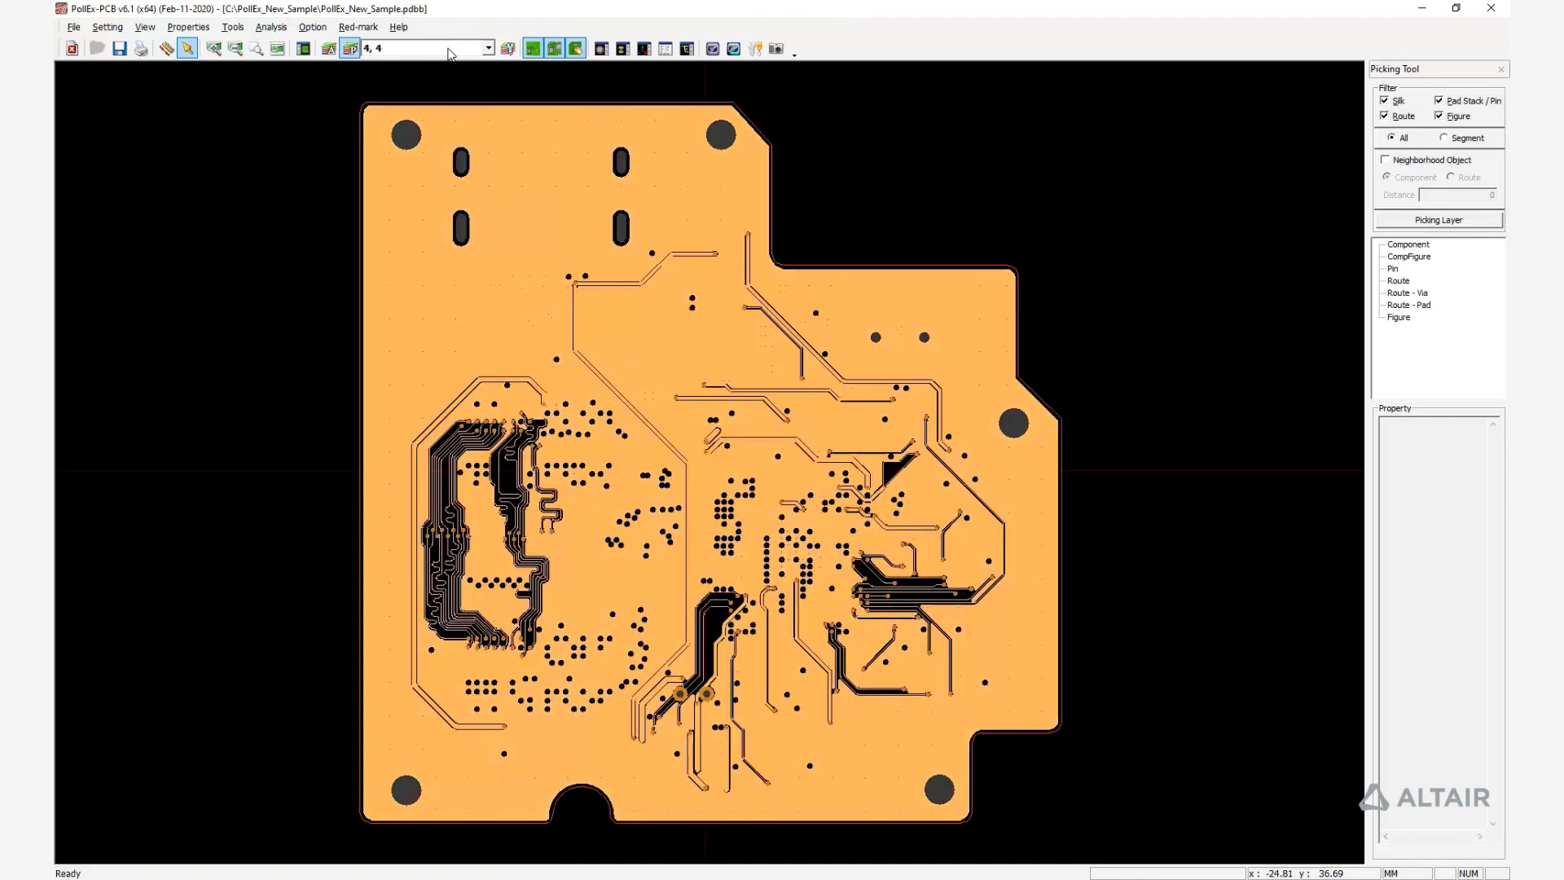
scroll(448, 53, down, 2)
click(440, 49)
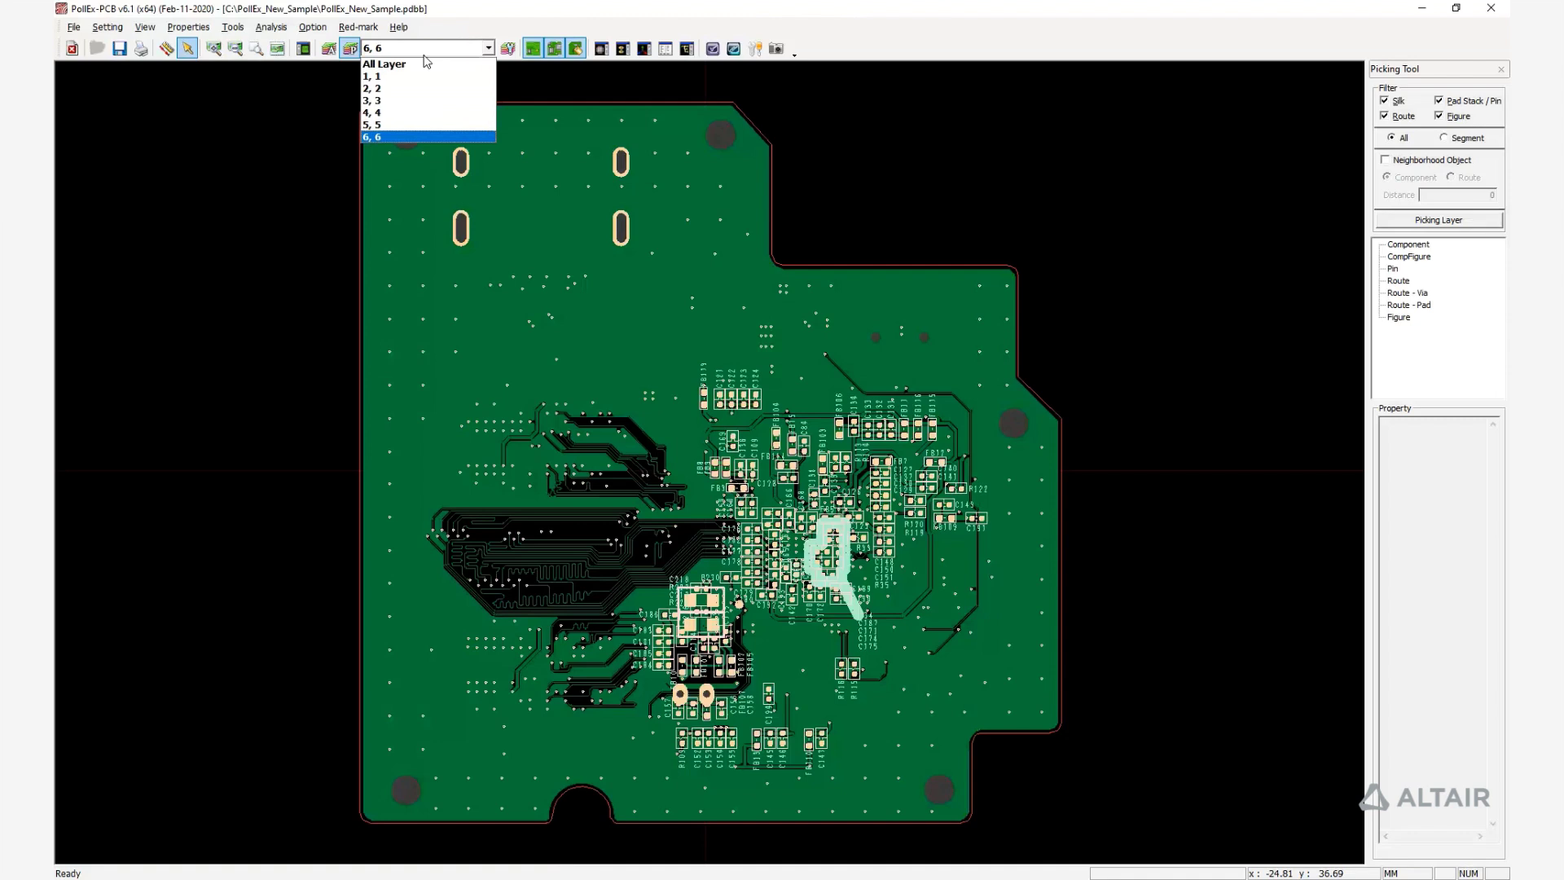
click(408, 65)
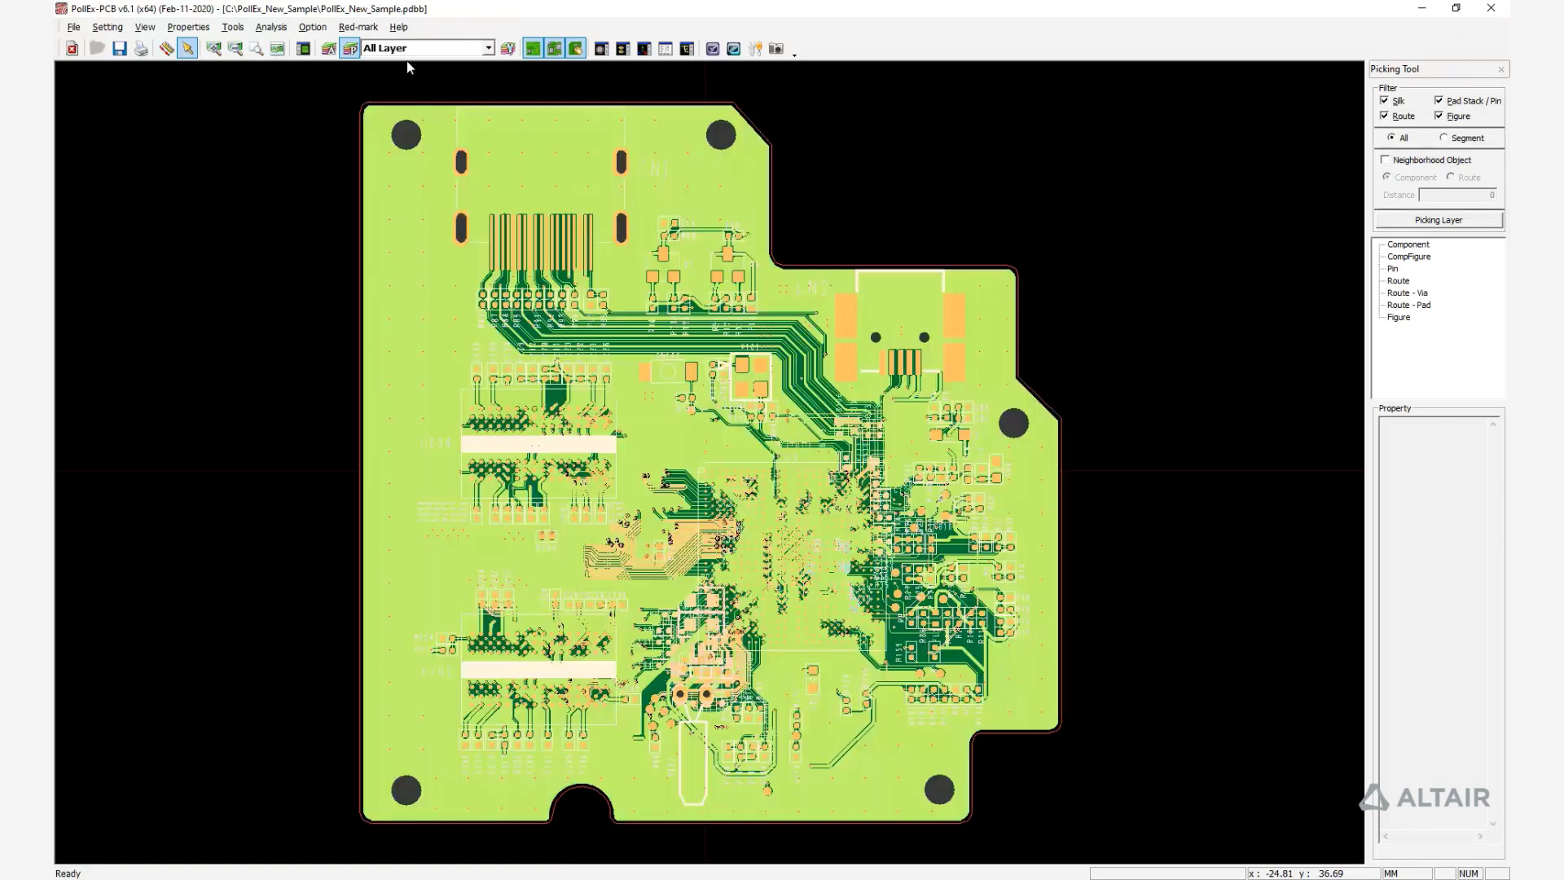
Step: In PCB Explorer, select all MCU_D nets plus parts U1, U204 and U205 by Ref, then display only them
click(298, 51)
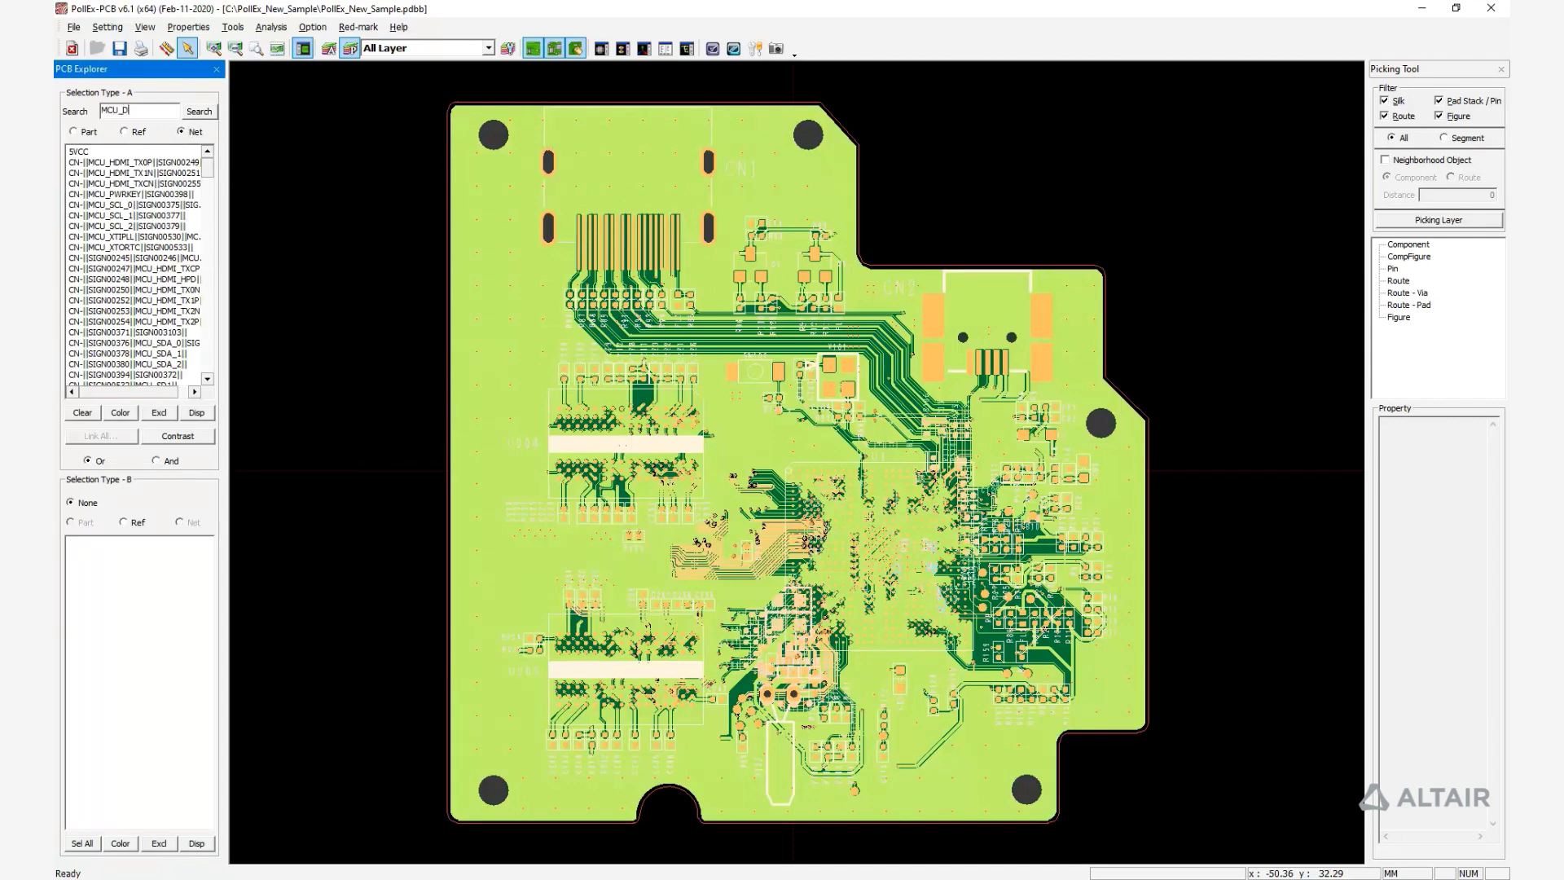
key(Return)
scroll(125, 157, down, 4)
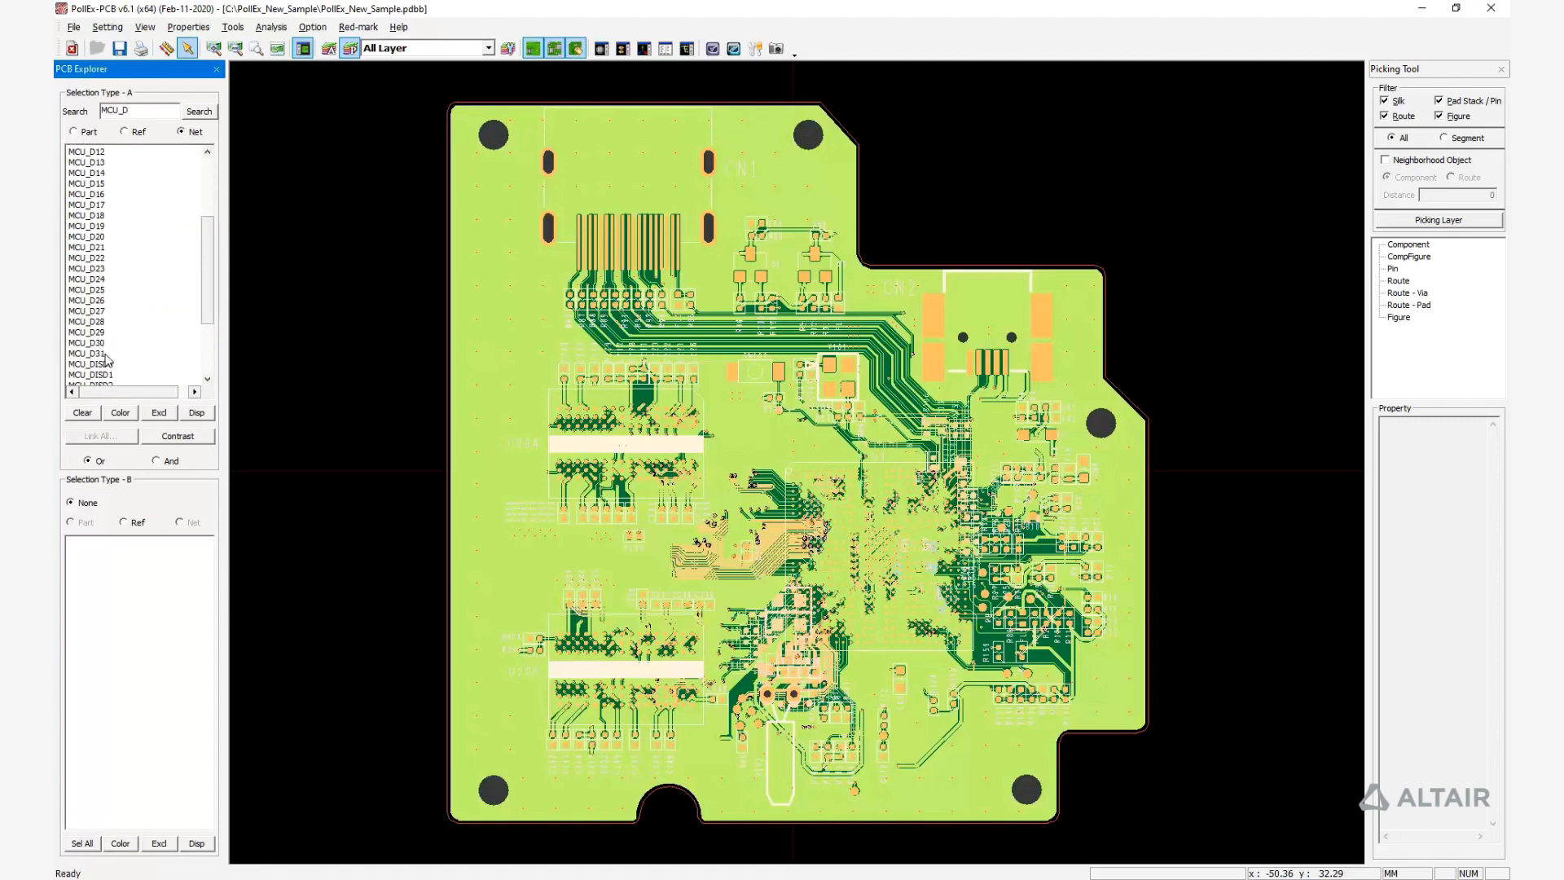
shift+click(114, 354)
click(128, 525)
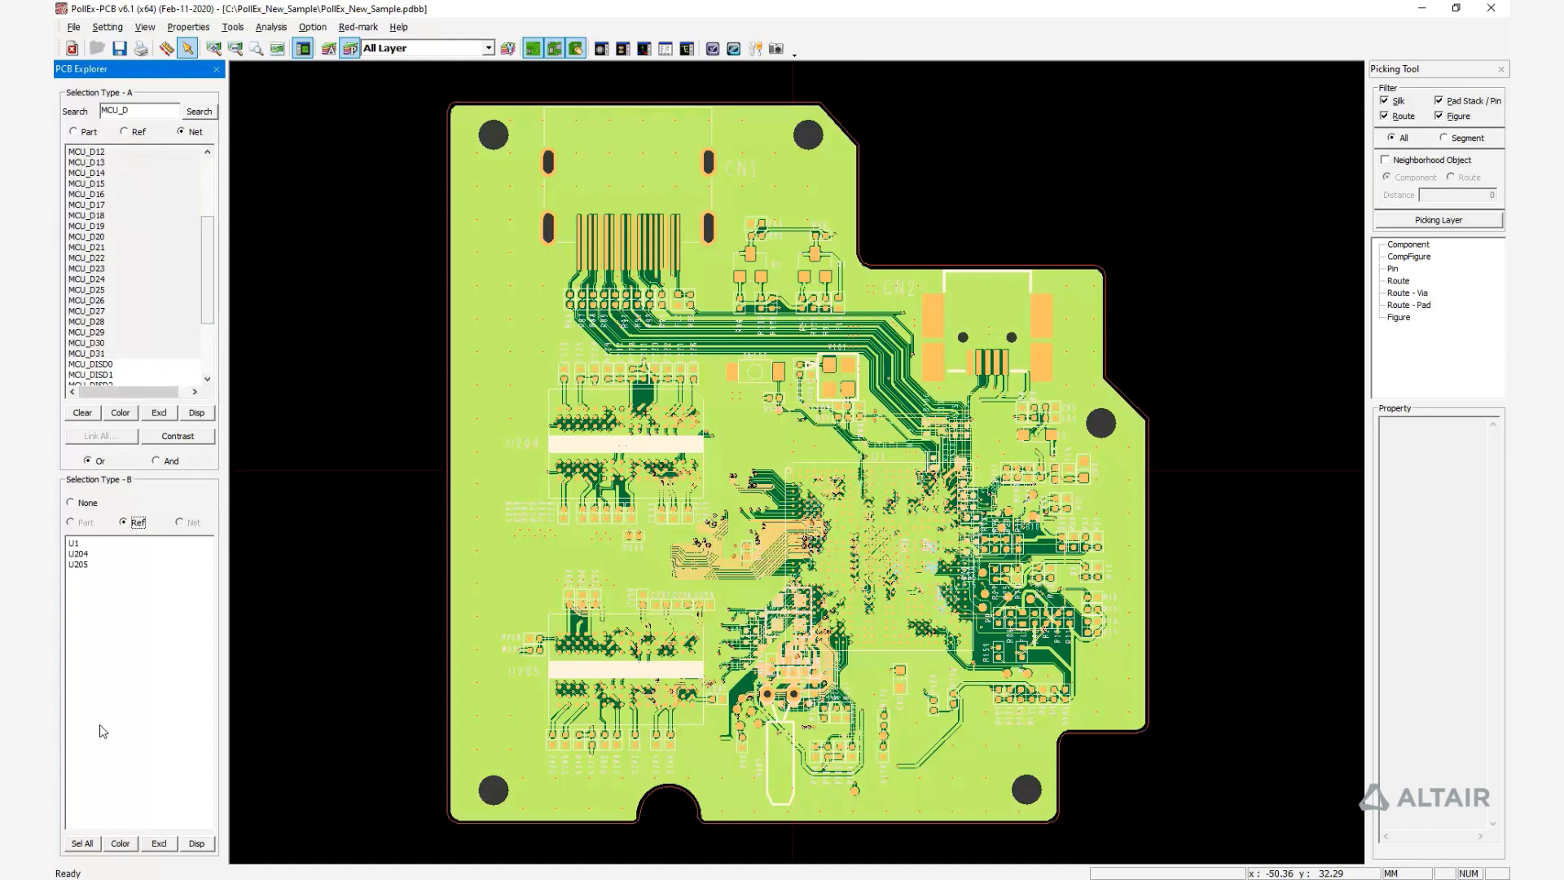
click(90, 843)
click(197, 844)
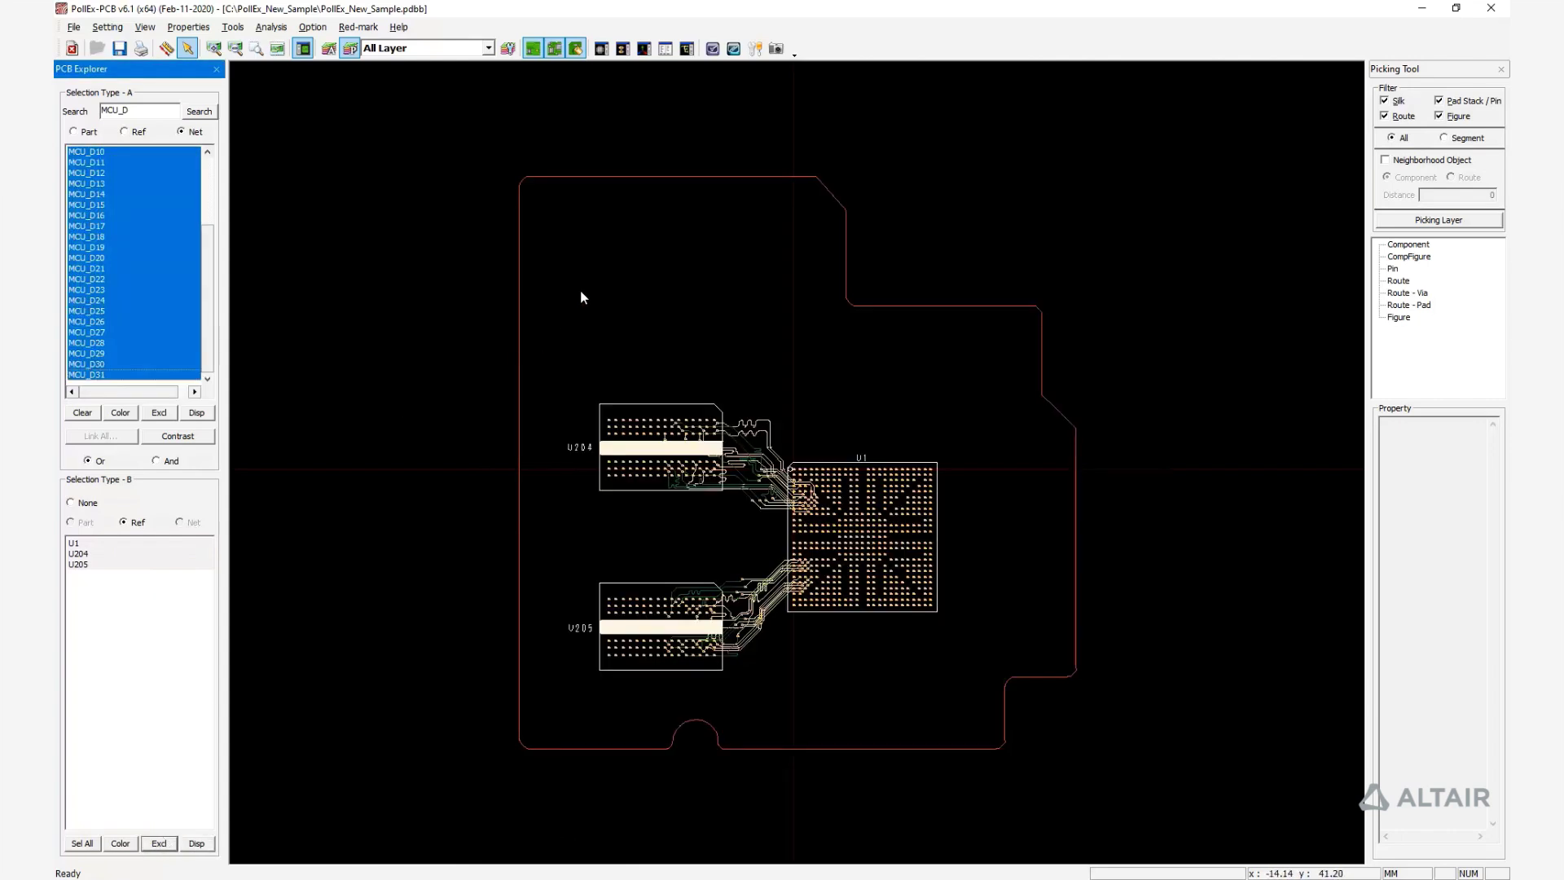
Step: Show the MCU_D nets in the Net 2D/3D Viewer's 3D View and rotate them diagonally
click(644, 49)
click(1439, 65)
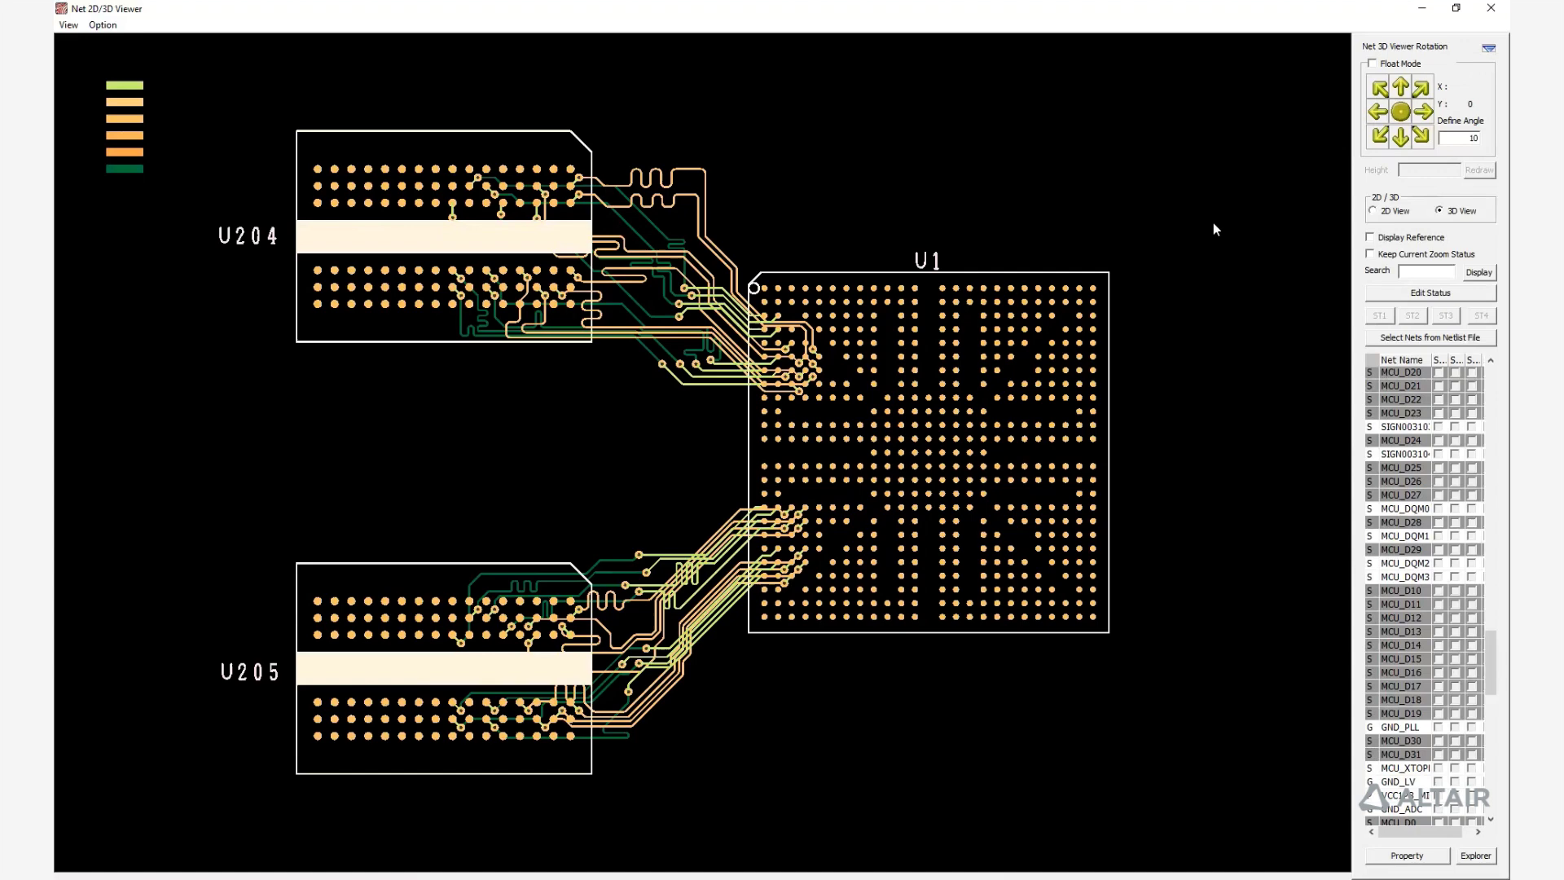
drag(681, 440, 718, 267)
scroll(720, 267, up, 3)
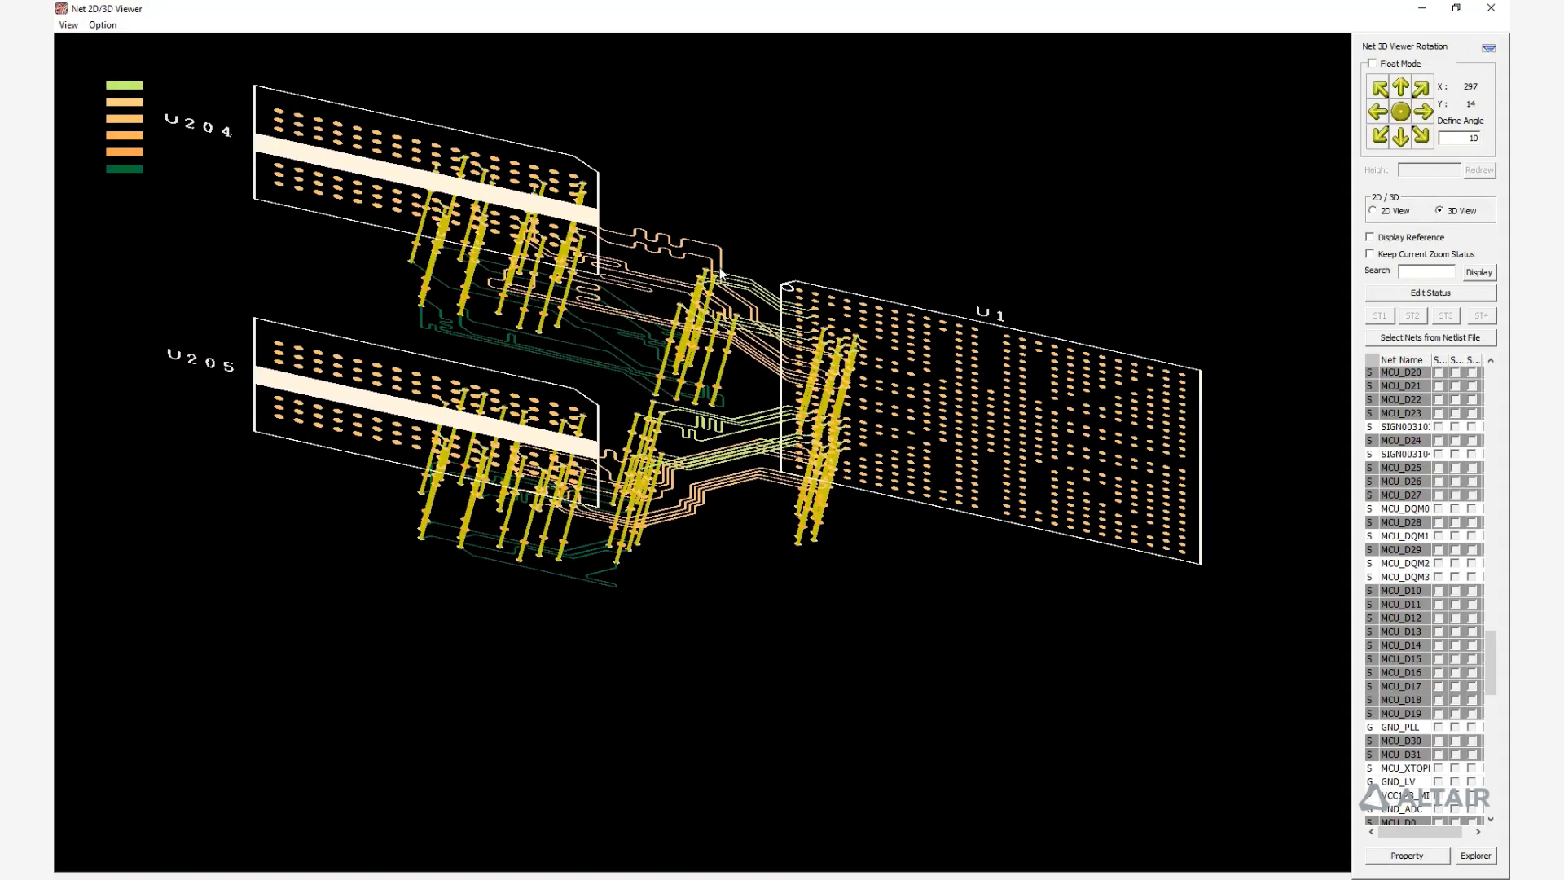
mouse_move(760, 368)
mouse_down()
mouse_move(751, 345)
mouse_move(638, 342)
mouse_move(646, 443)
mouse_move(674, 465)
mouse_move(721, 461)
mouse_move(744, 359)
mouse_up()
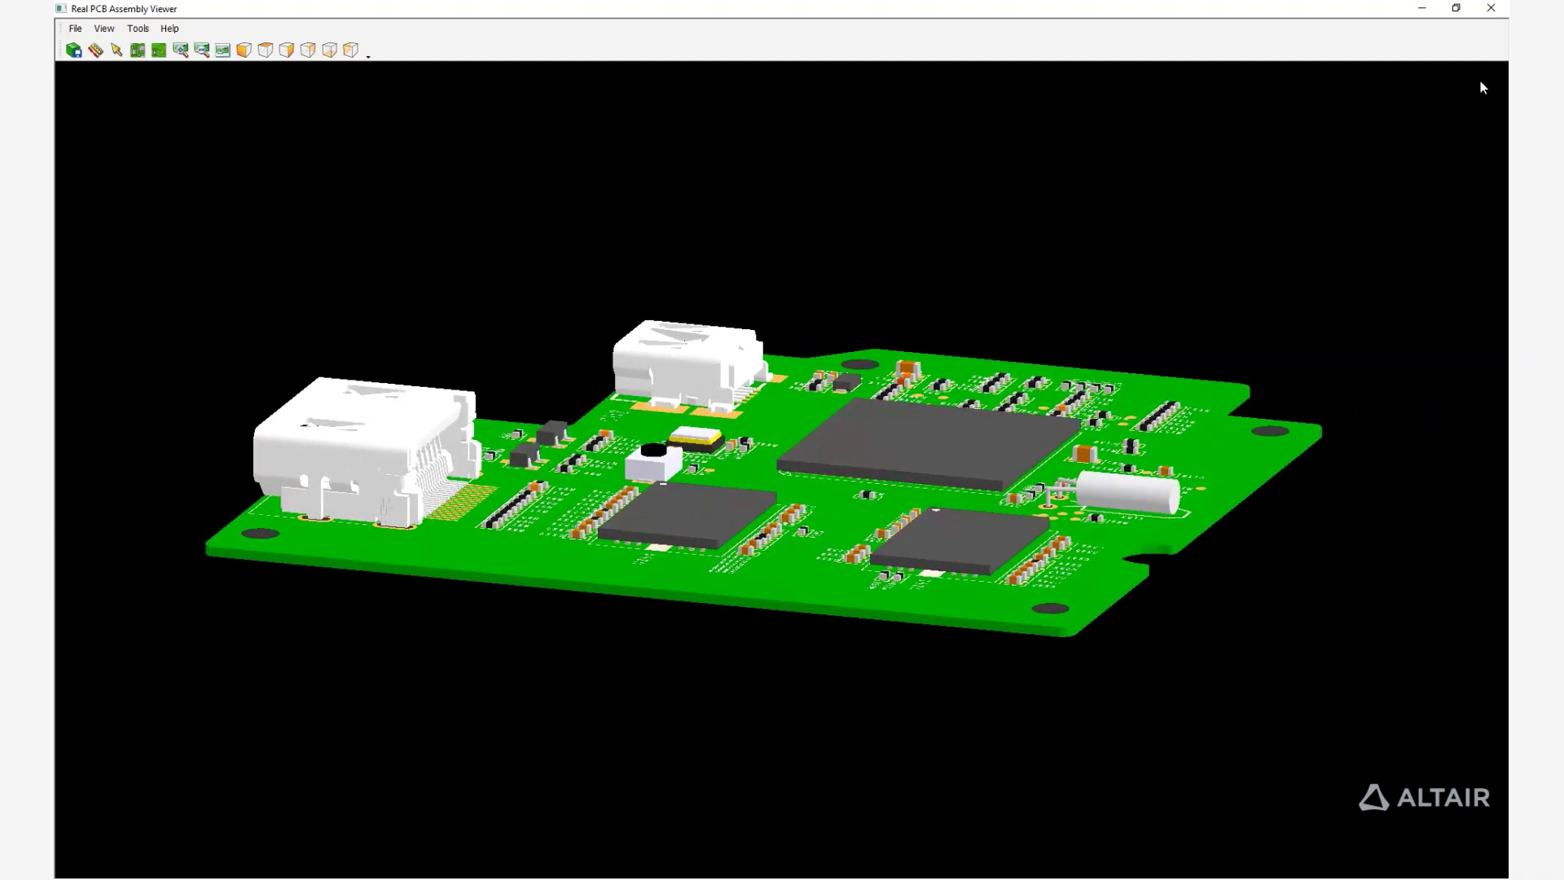
Step: Close the Real PCB Assembly Viewer window
click(1490, 7)
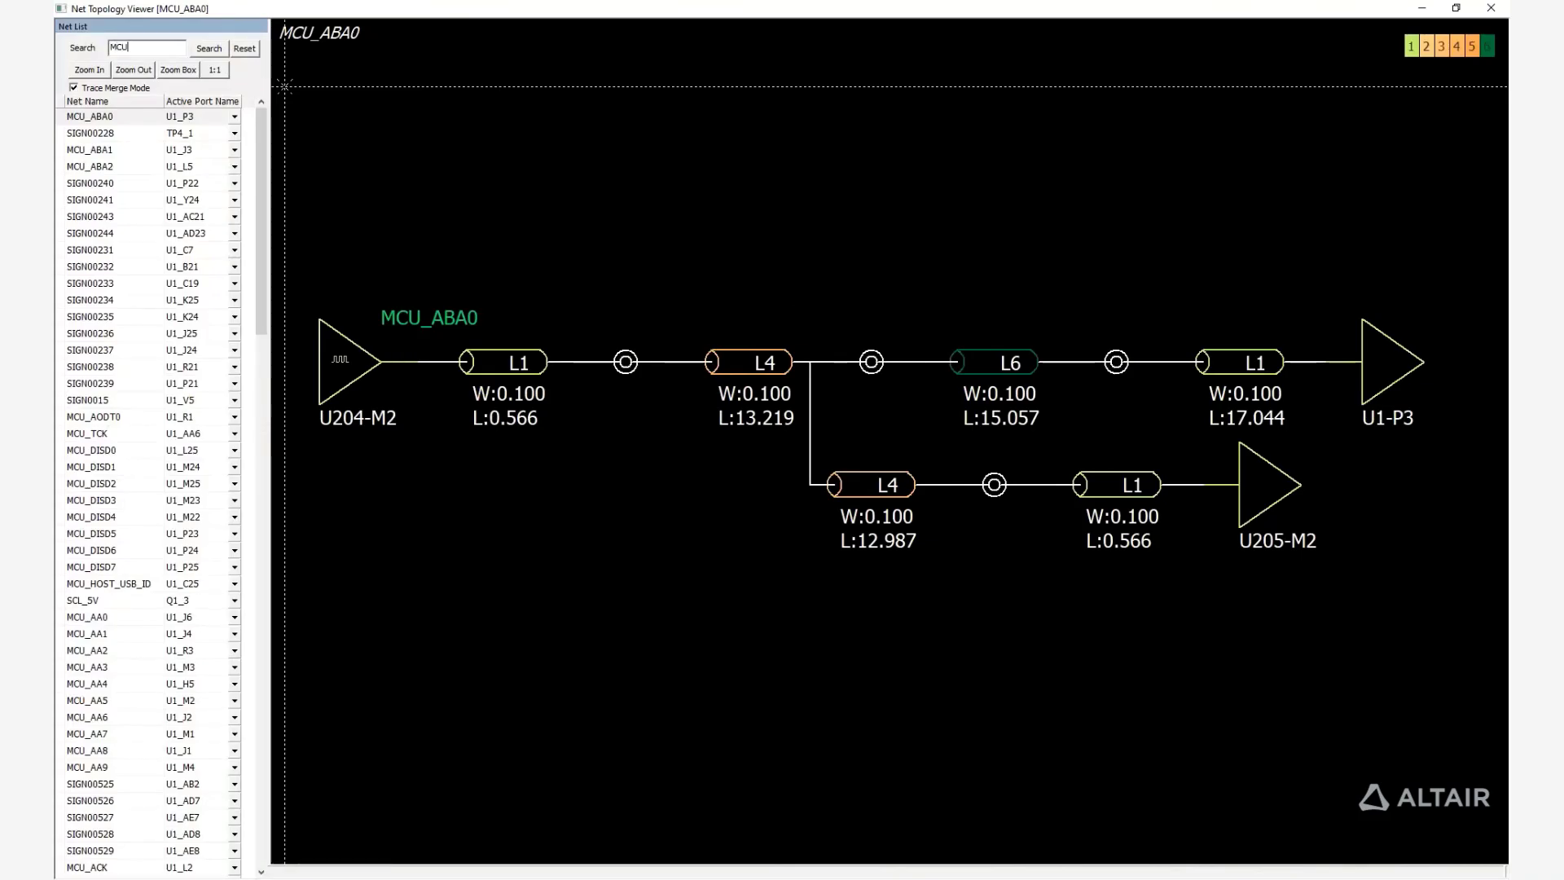
Step: Filter nets to MCU_A, then view the MCU_AODT0 and MCU_ACKE0 topologies, panning to the U1-H2 driver
click(135, 47)
text(MCU_A)
key(Return)
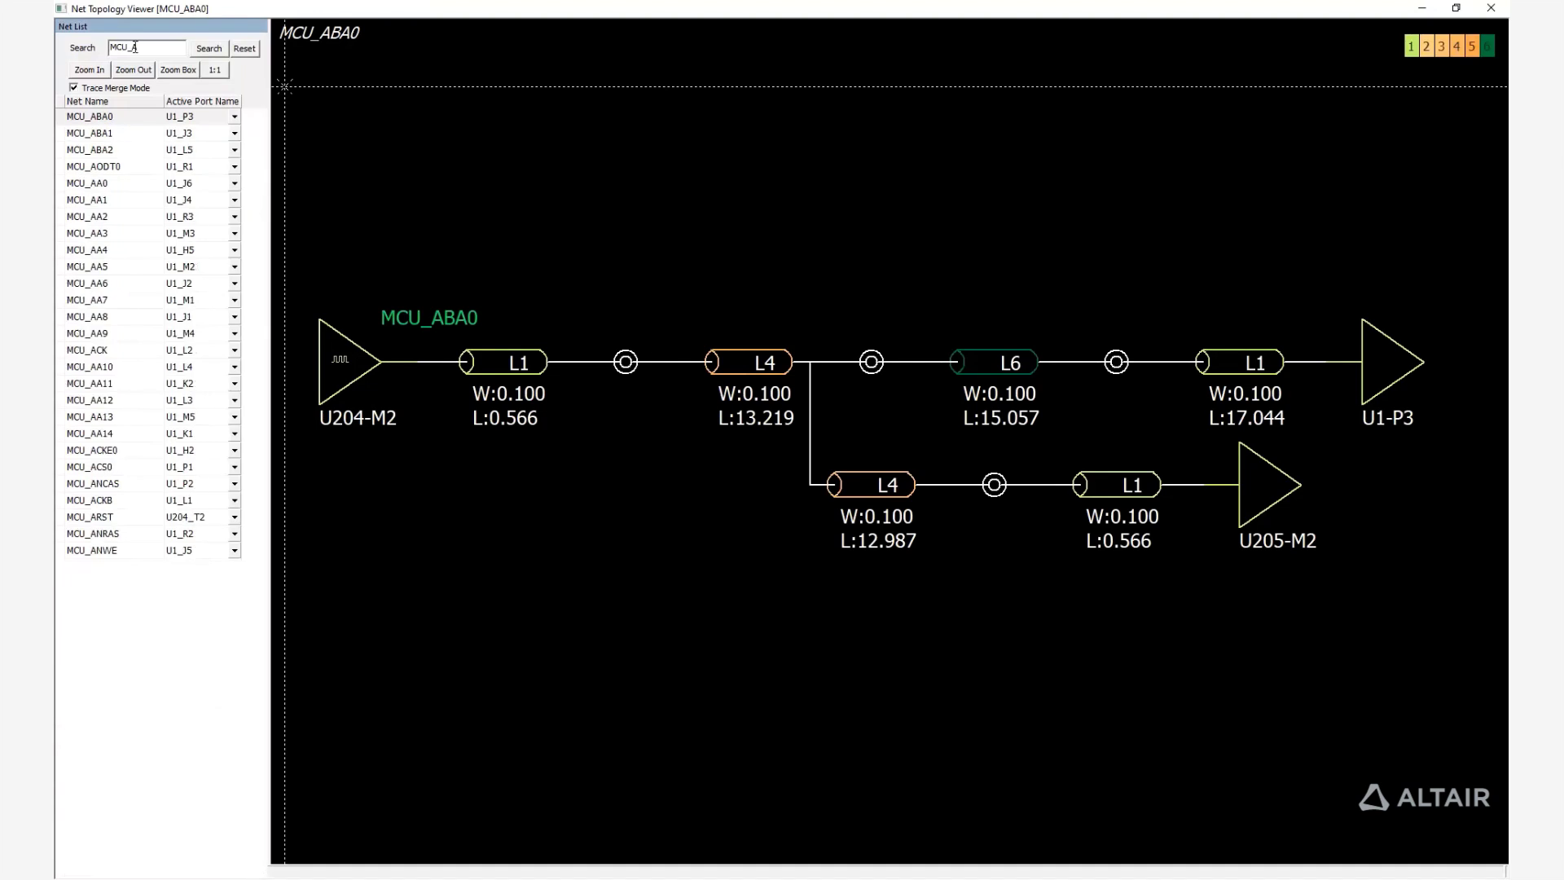
click(100, 165)
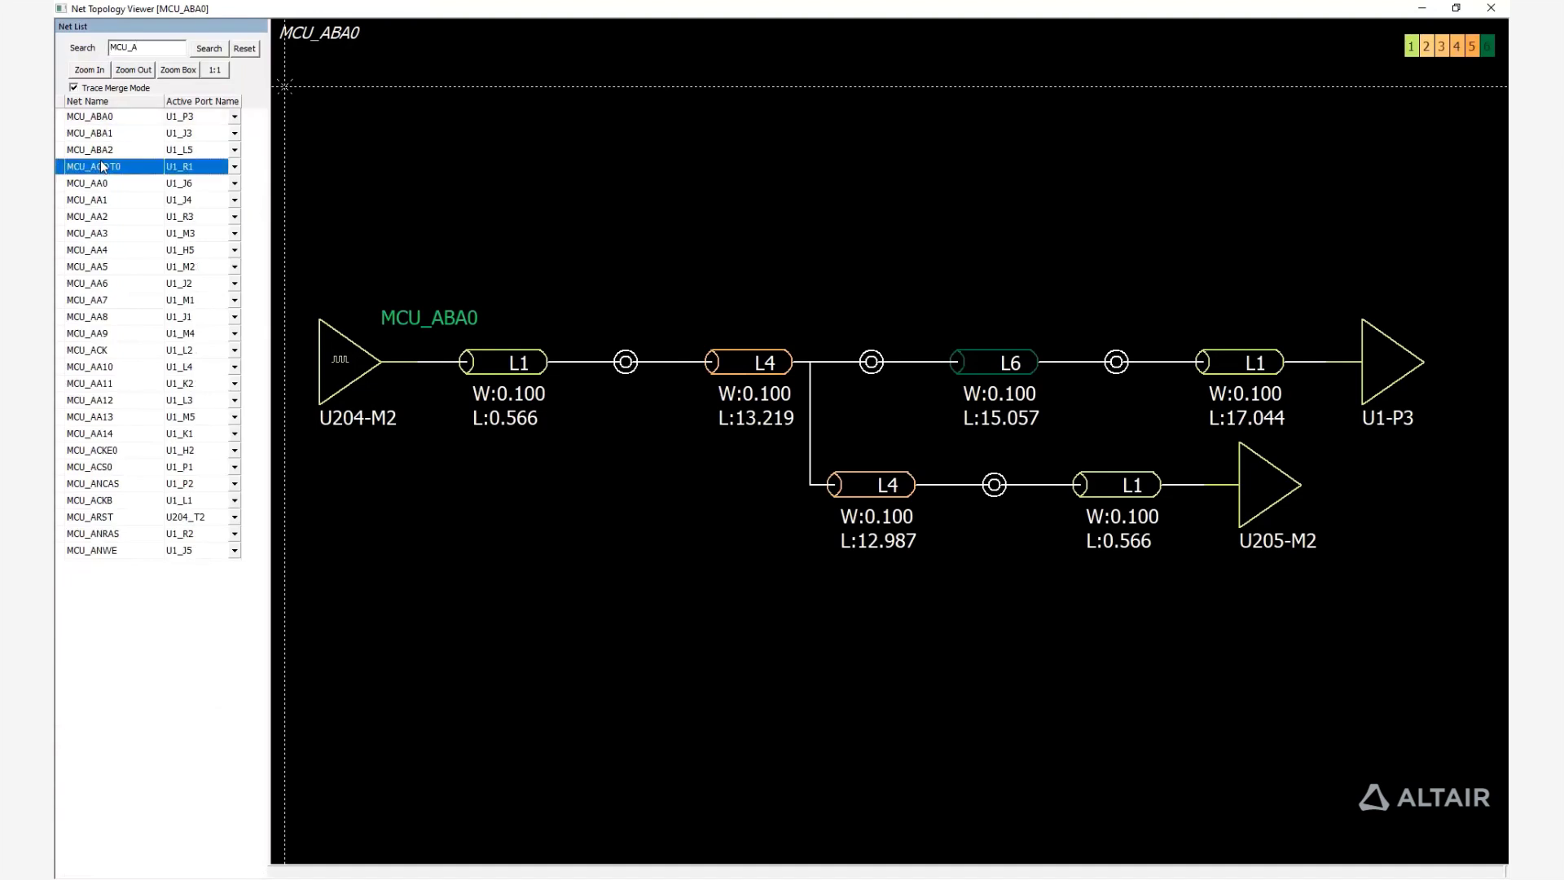
click(140, 452)
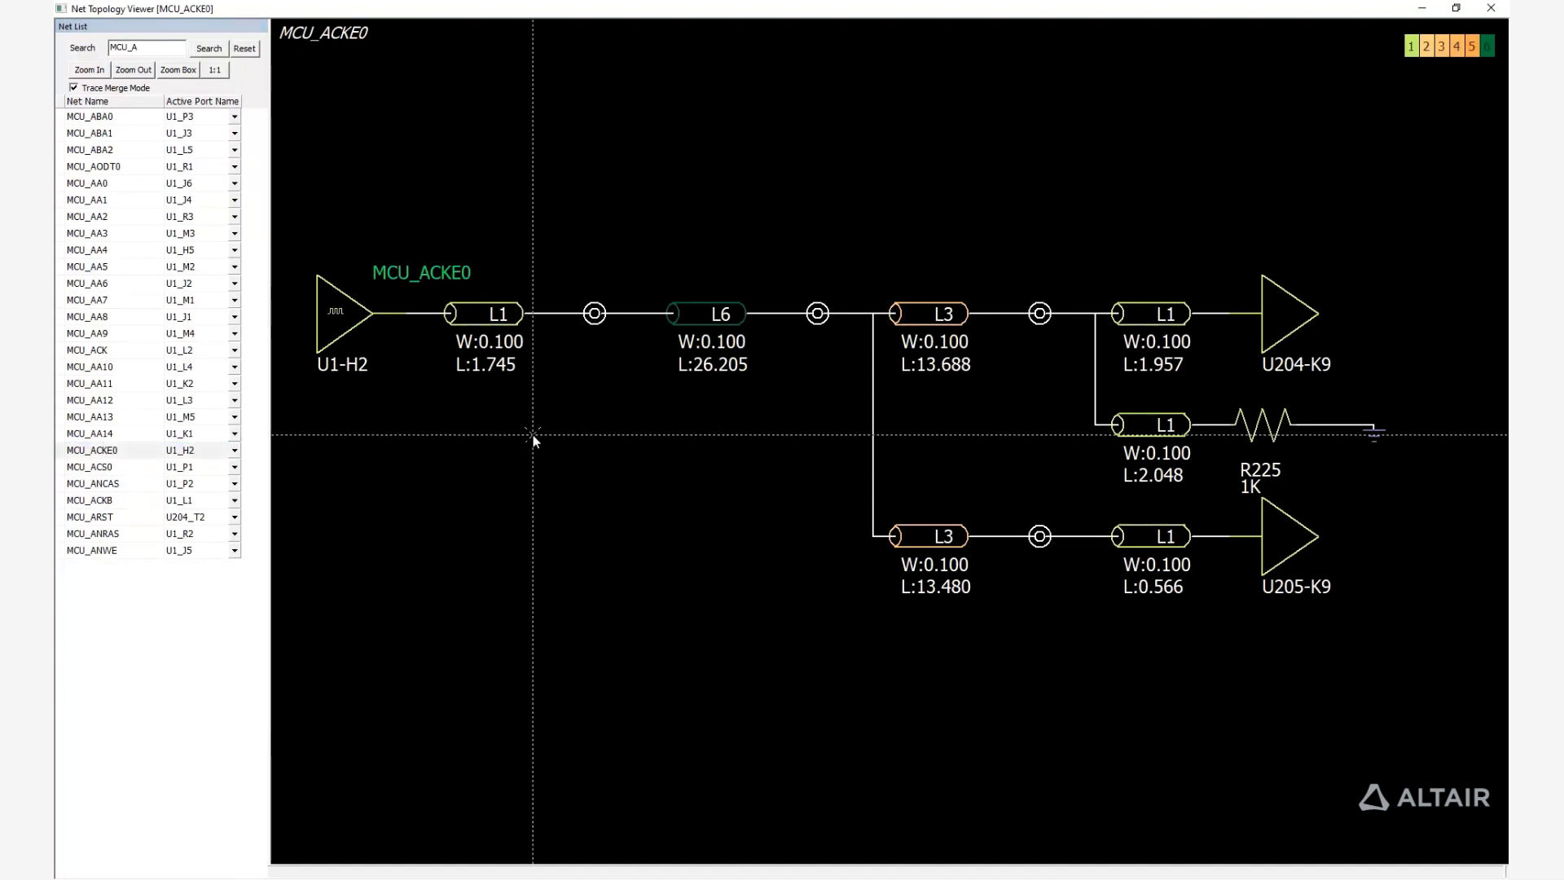
scroll(529, 432, up, 2)
drag(530, 433, 654, 427)
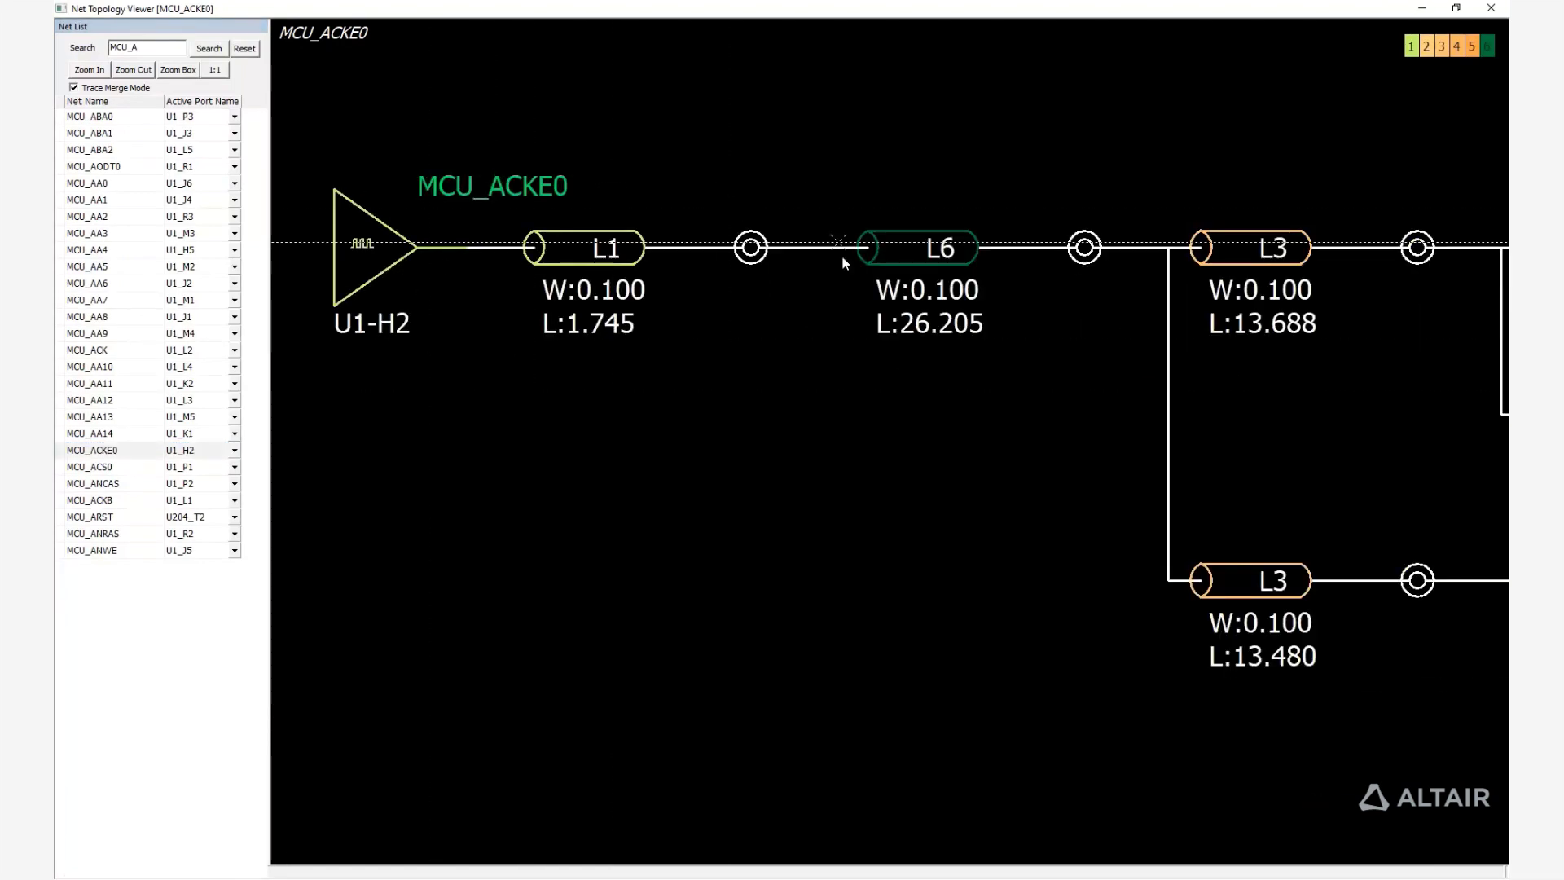
Step: Set up a restricted PDBB export of a selected area only, with board contour removal on
click(1491, 8)
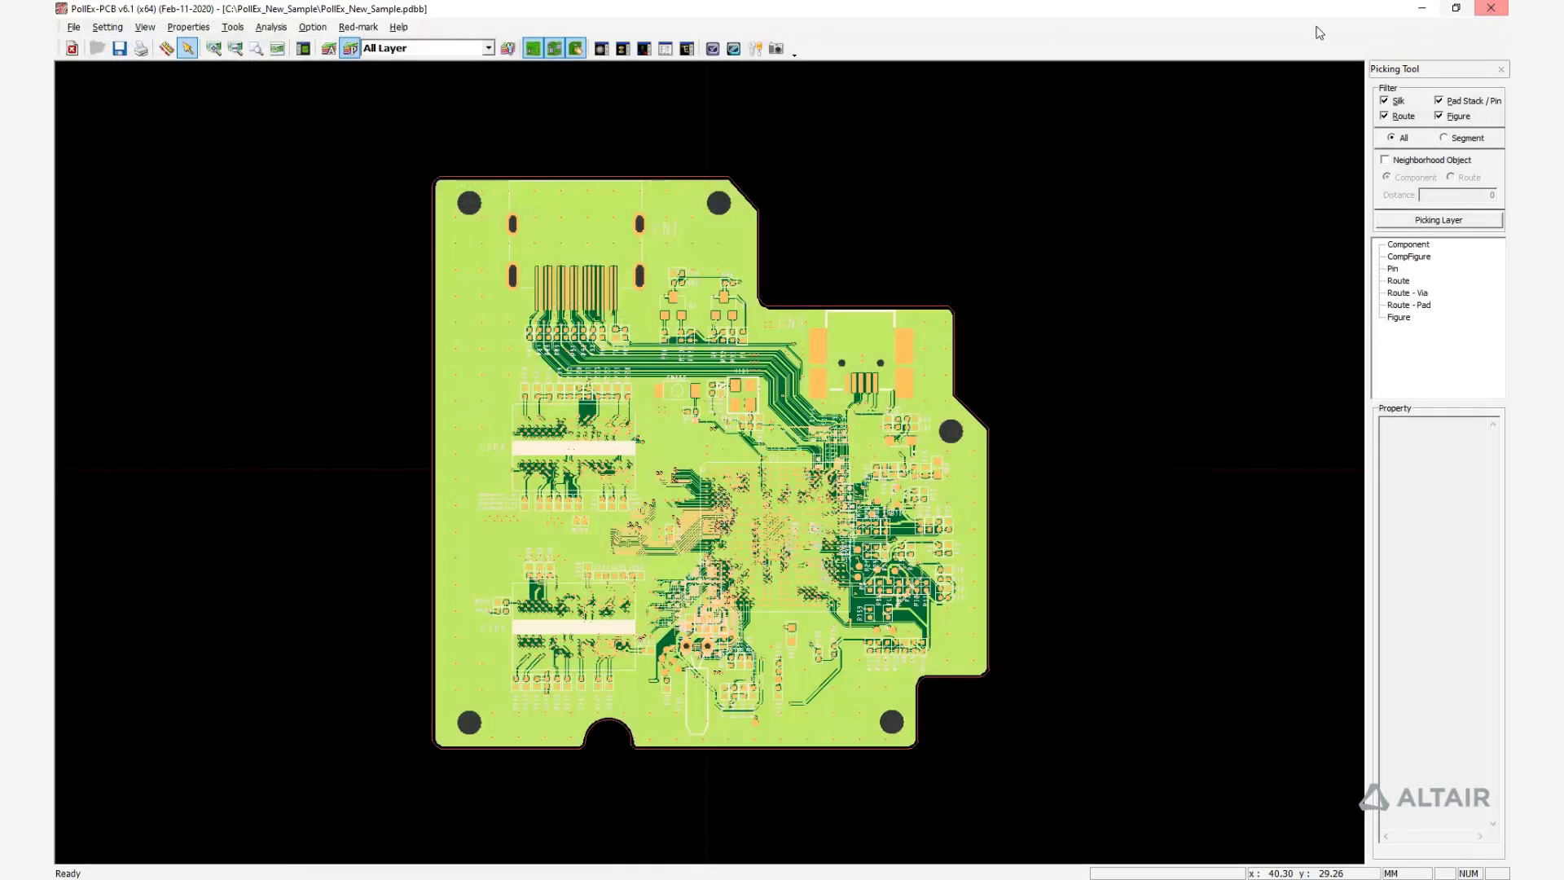
click(72, 27)
mouse_move(114, 61)
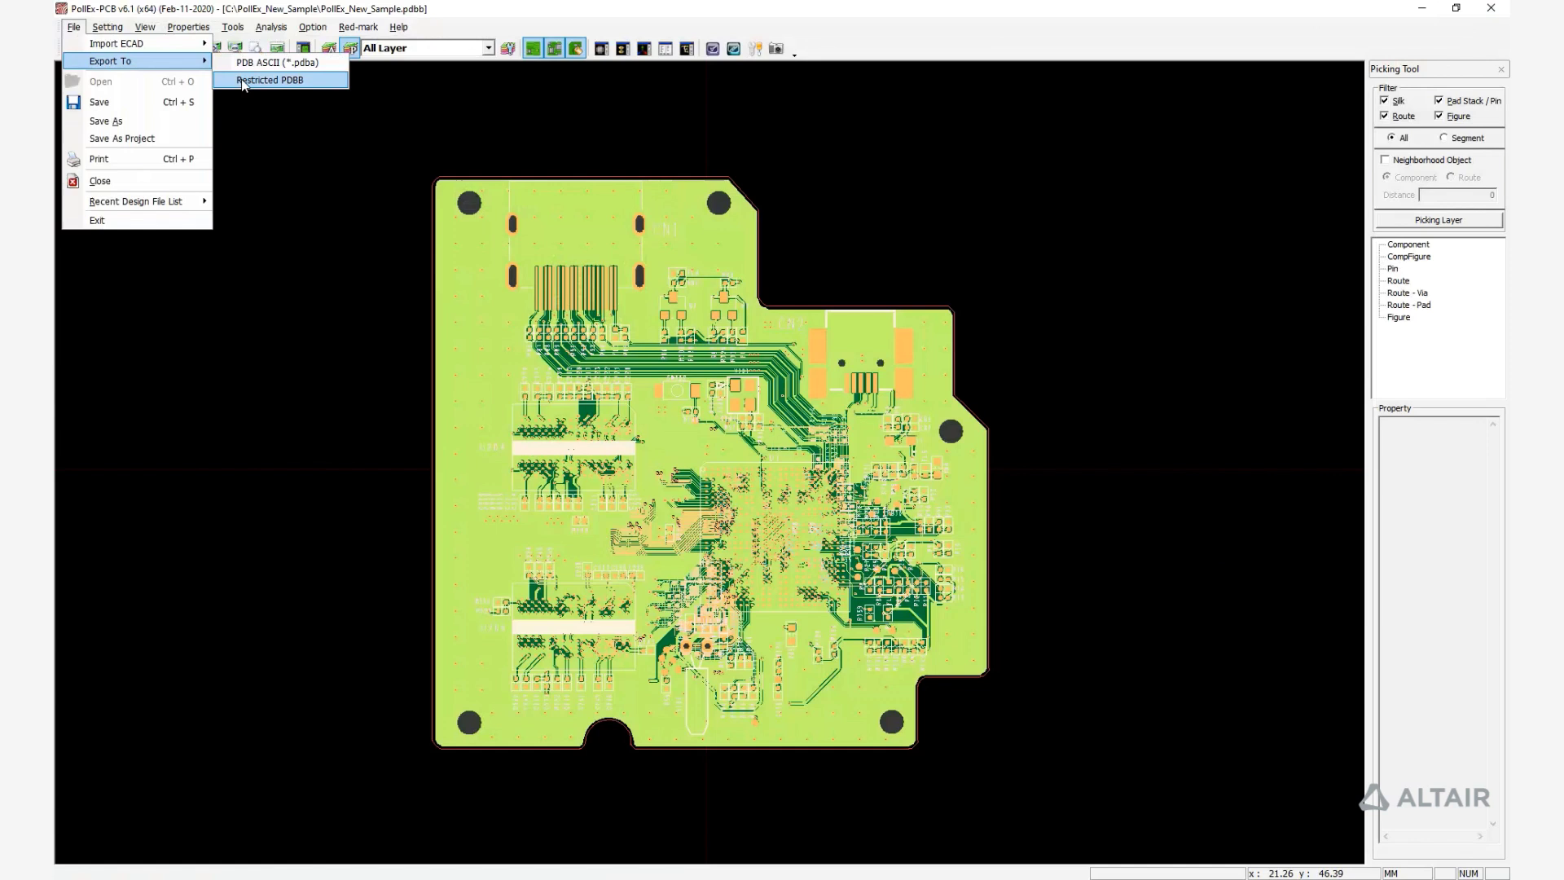
click(241, 77)
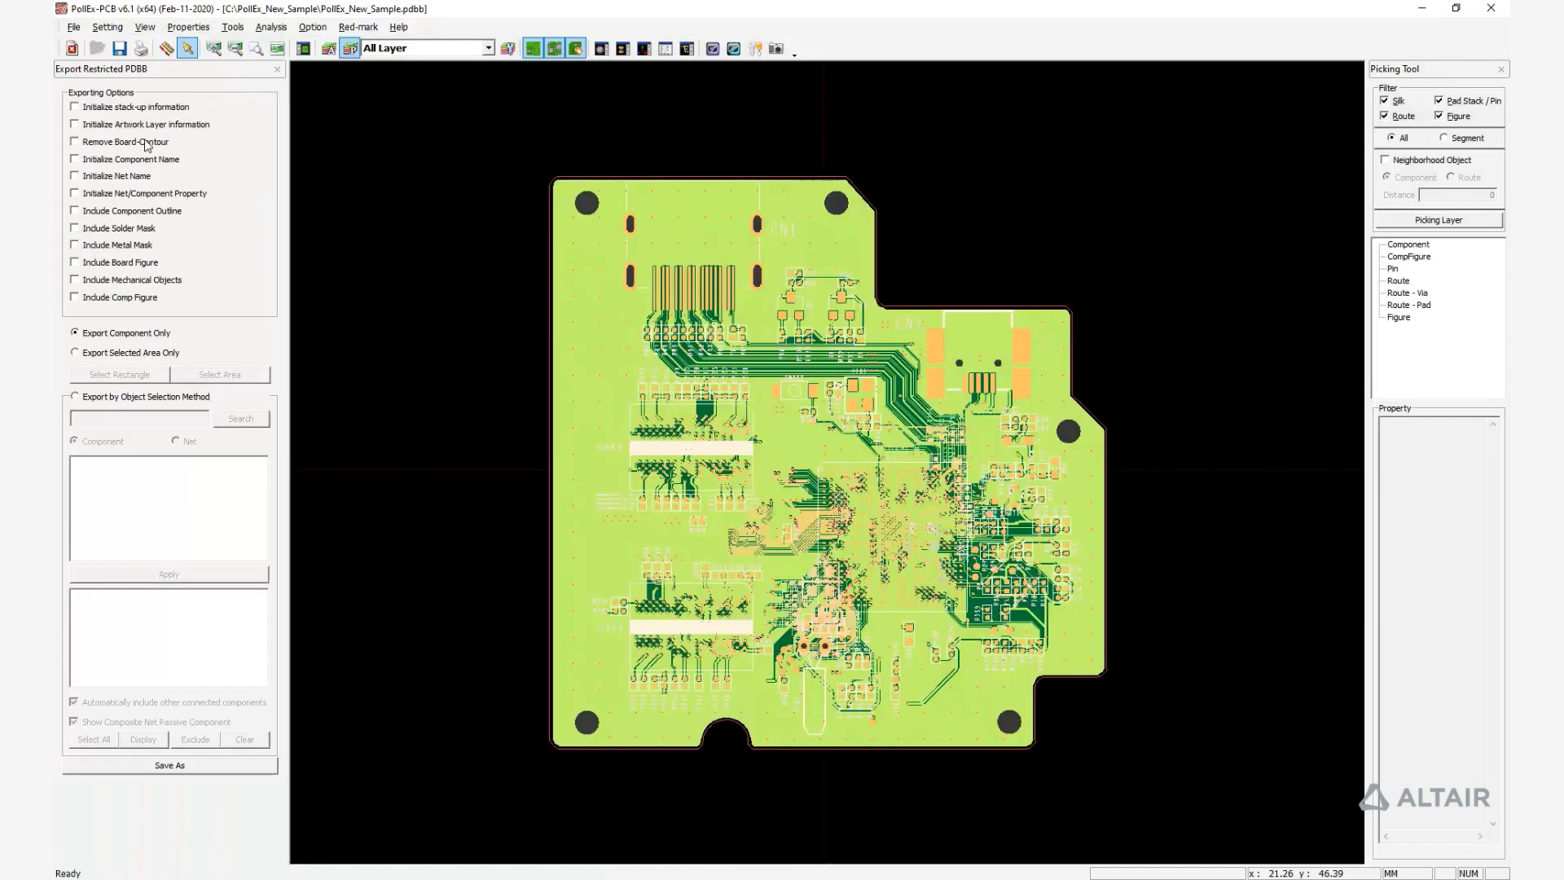
click(146, 144)
click(122, 353)
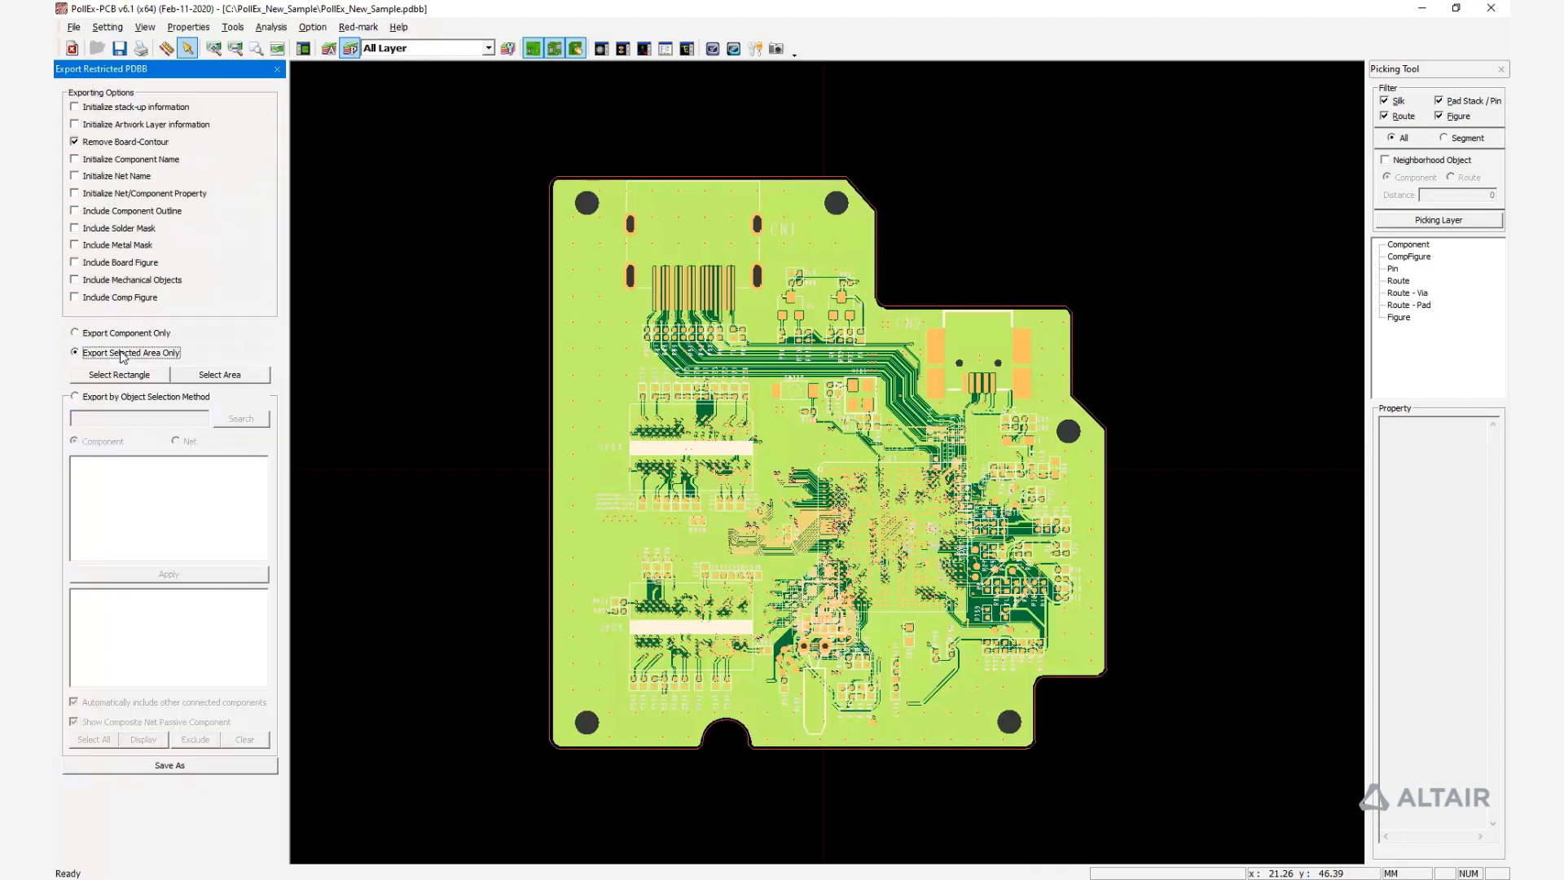
click(220, 374)
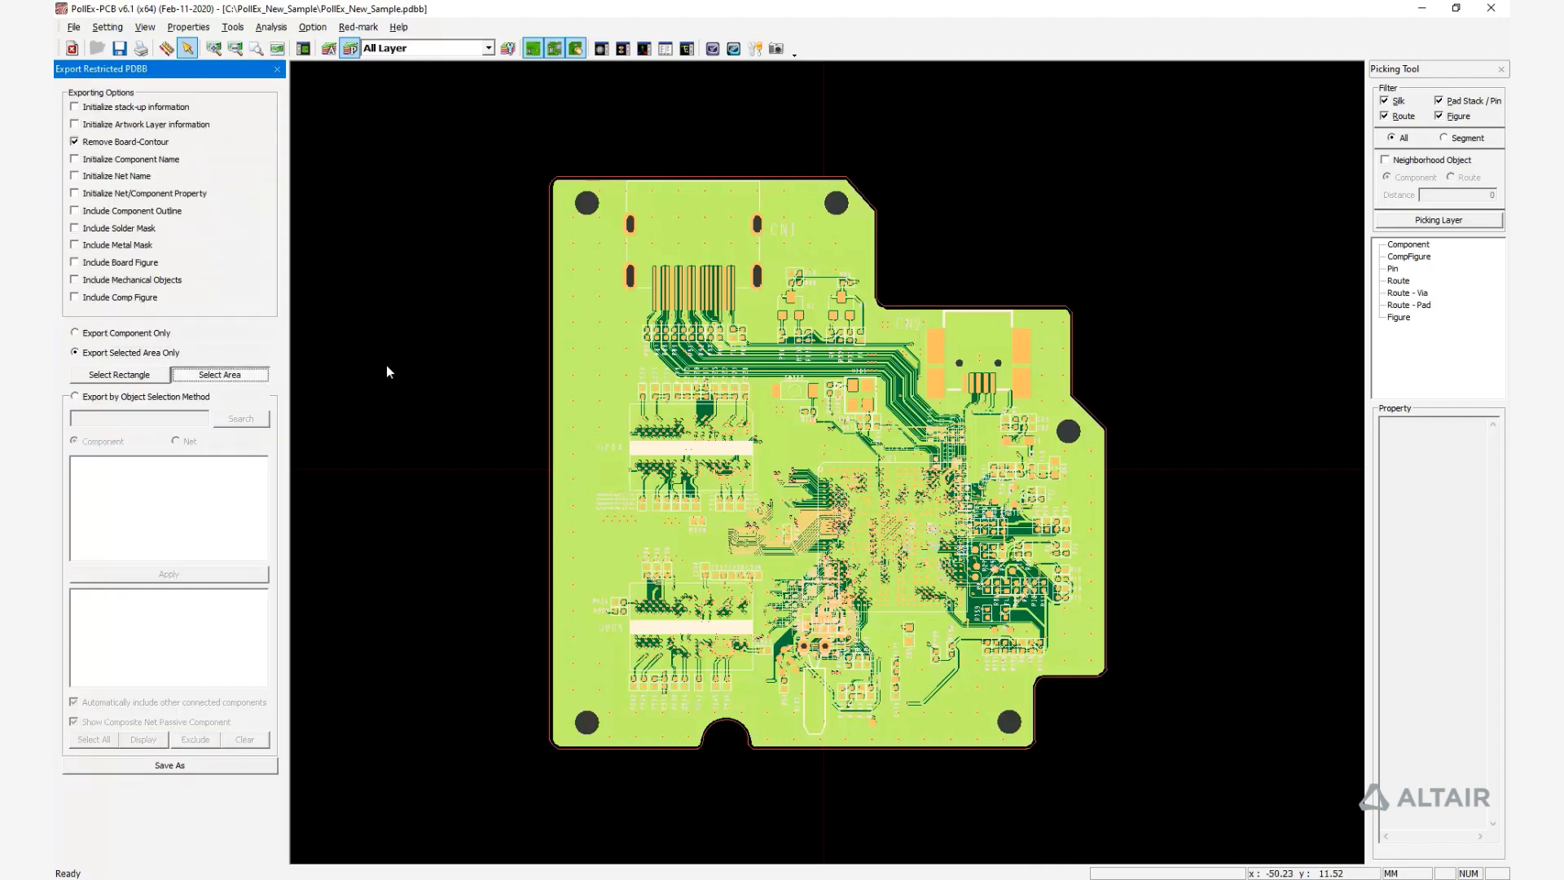
Step: Outline a closed polygon around the two left-hand chip blocks as the export area
click(617, 376)
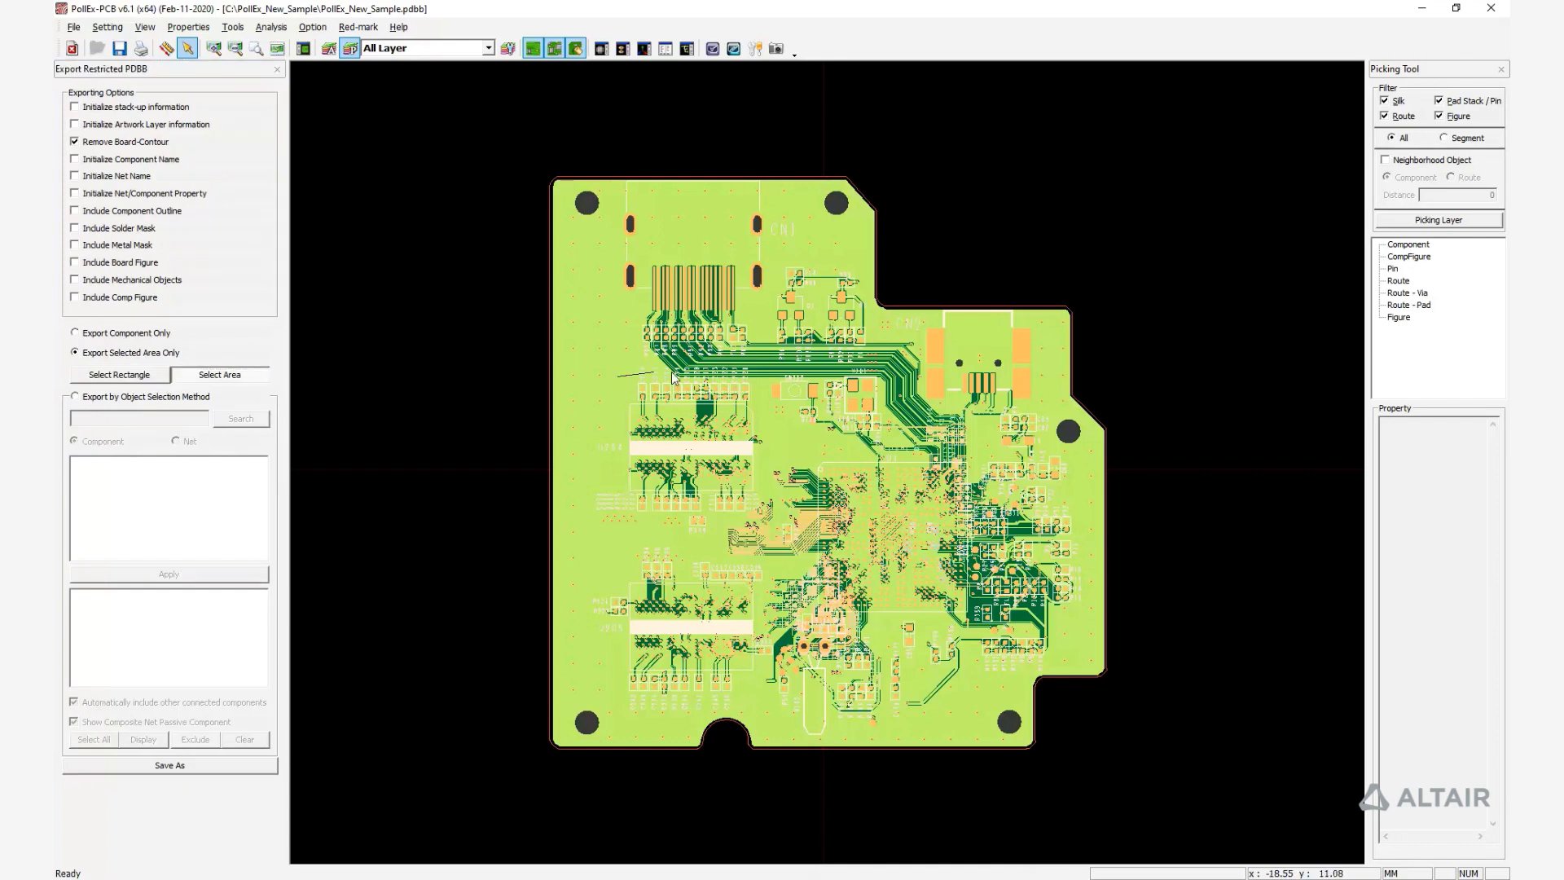
click(770, 383)
click(781, 464)
click(971, 451)
click(969, 624)
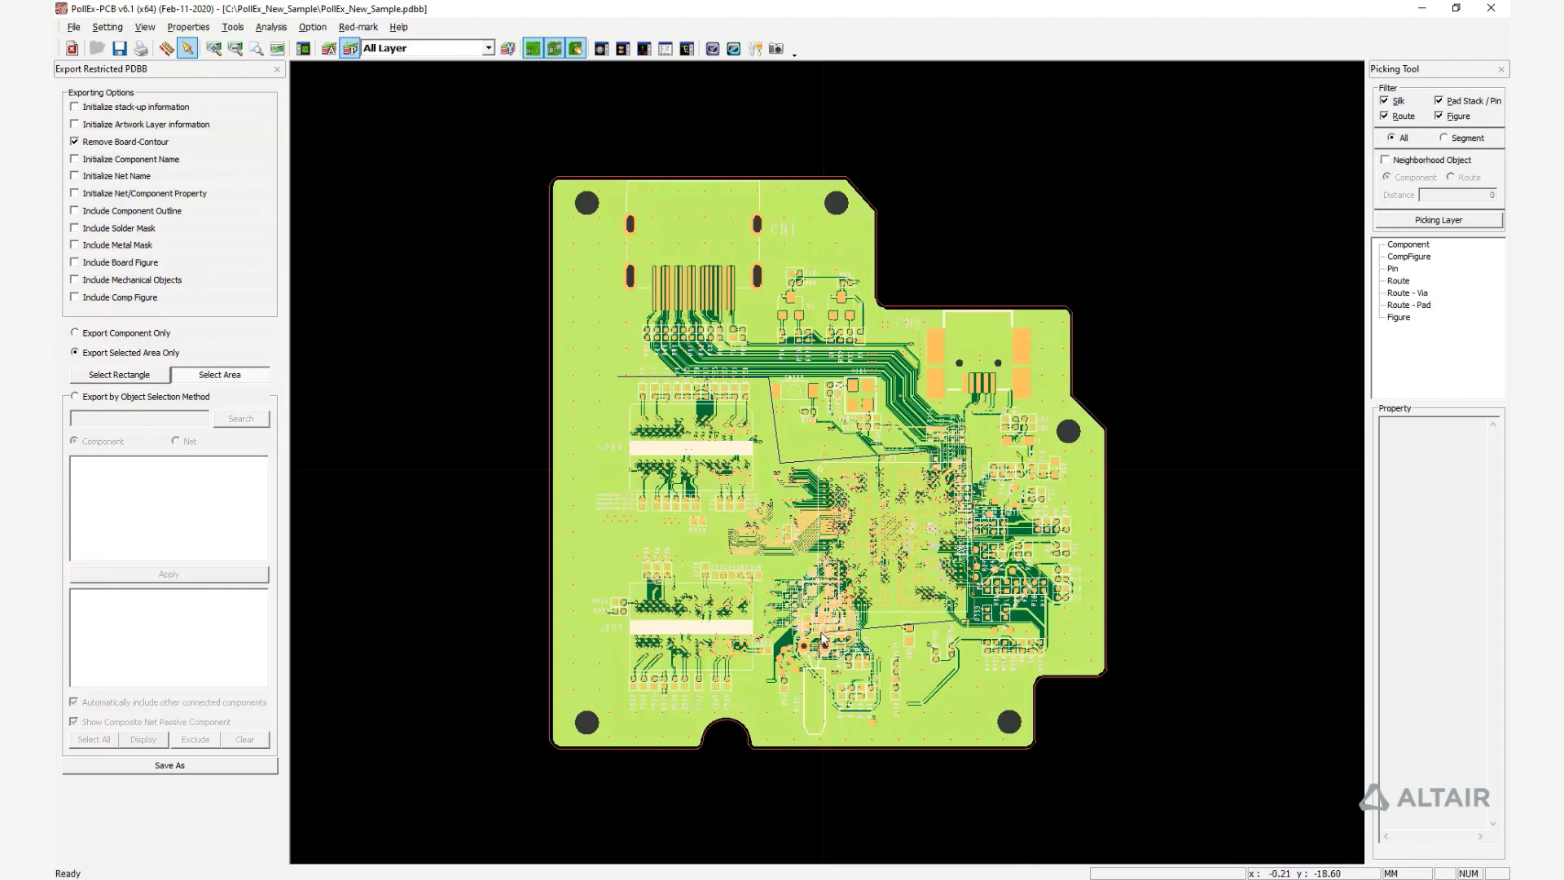
click(767, 664)
click(751, 698)
click(613, 698)
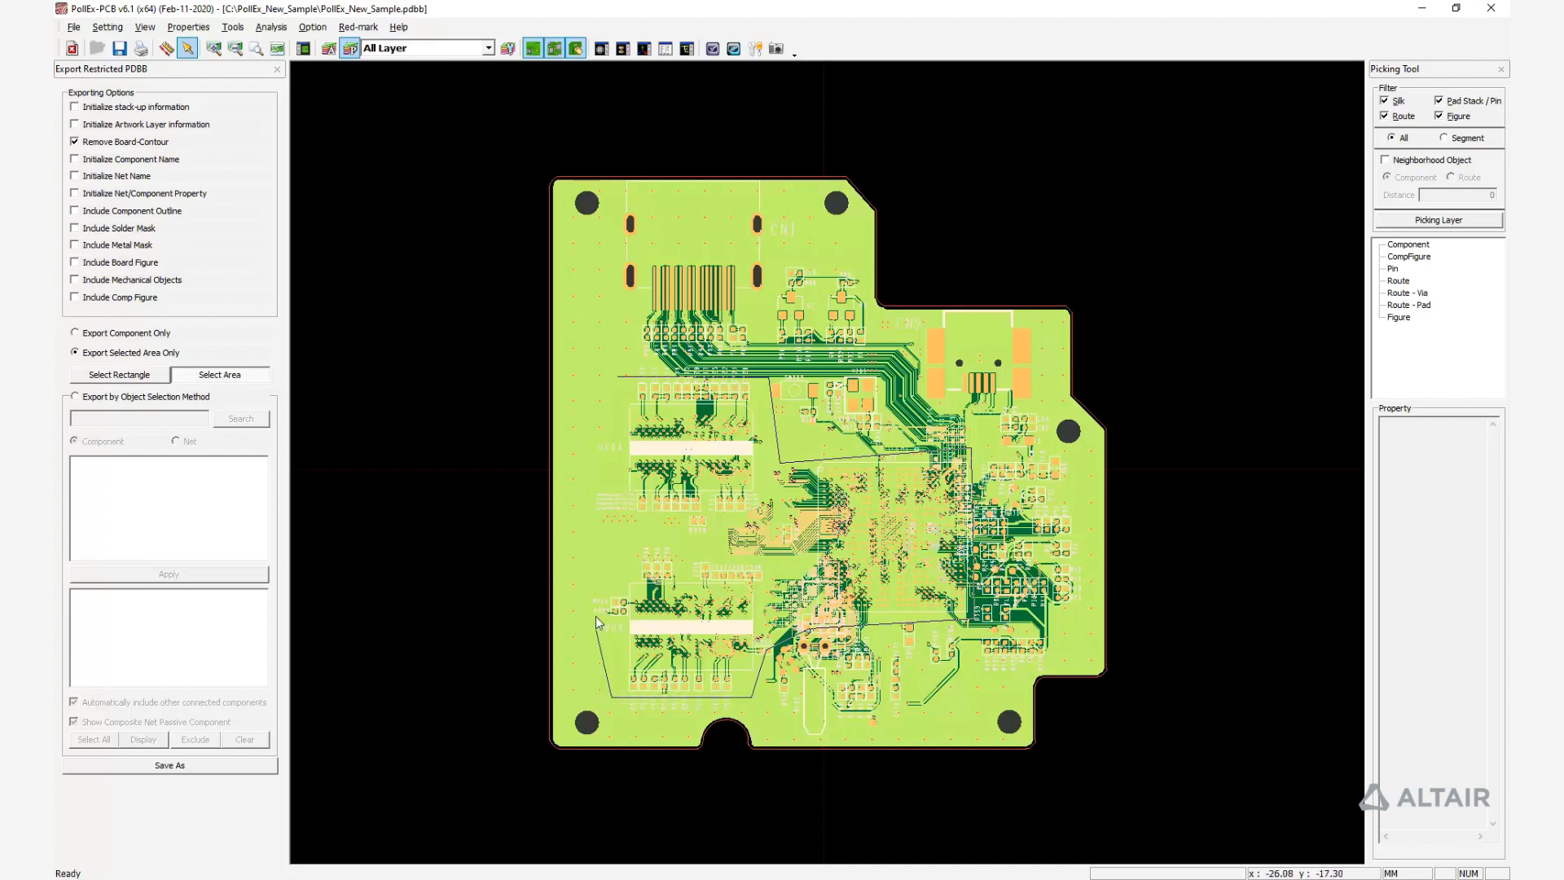
click(599, 555)
click(741, 544)
click(594, 522)
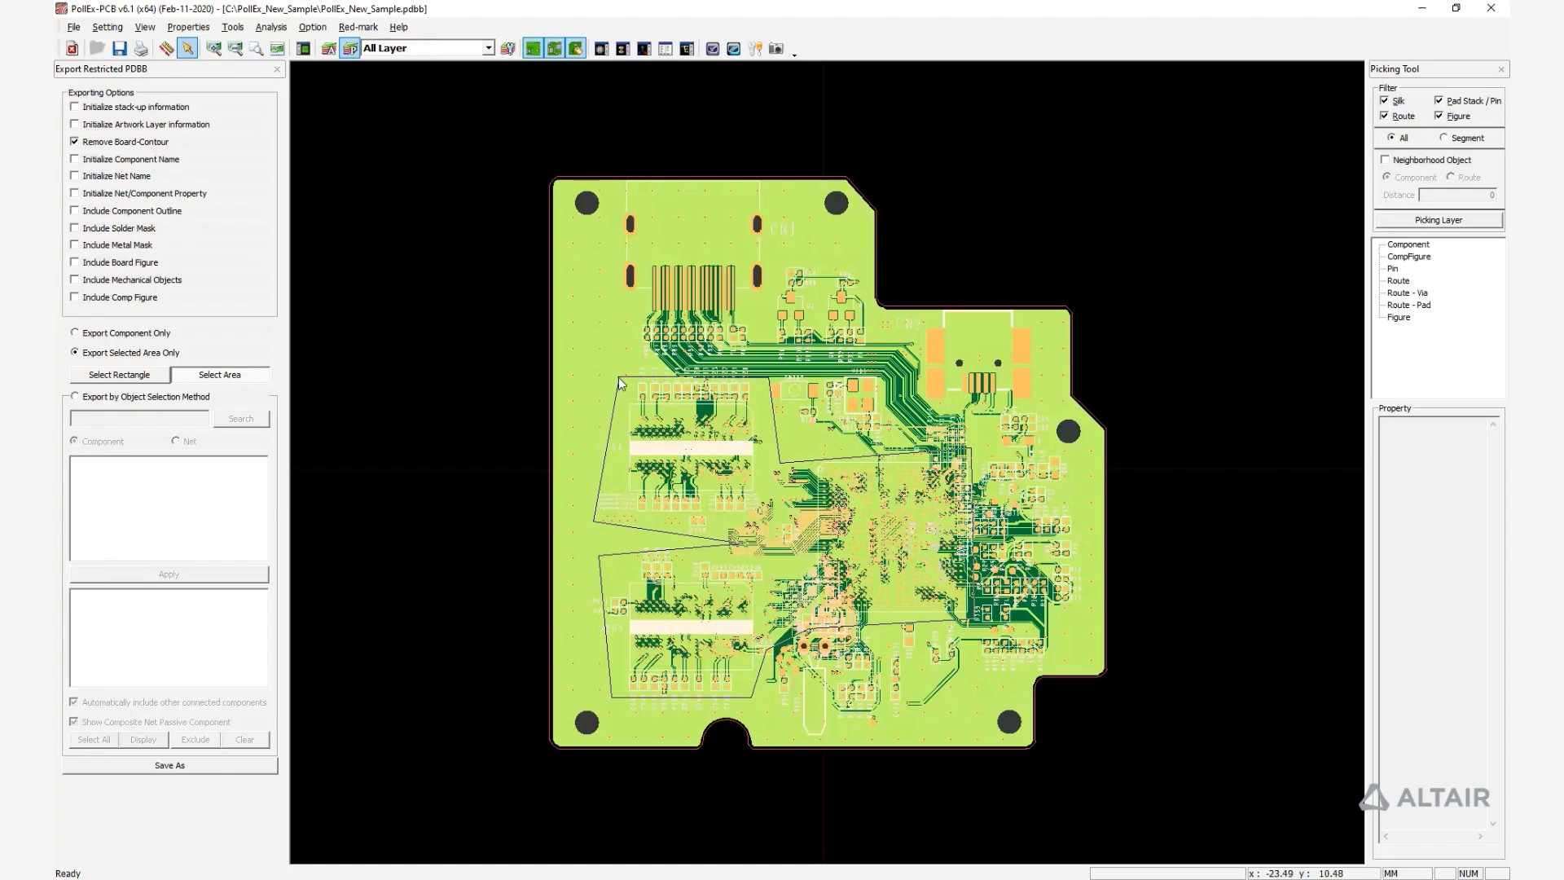
double_click(618, 378)
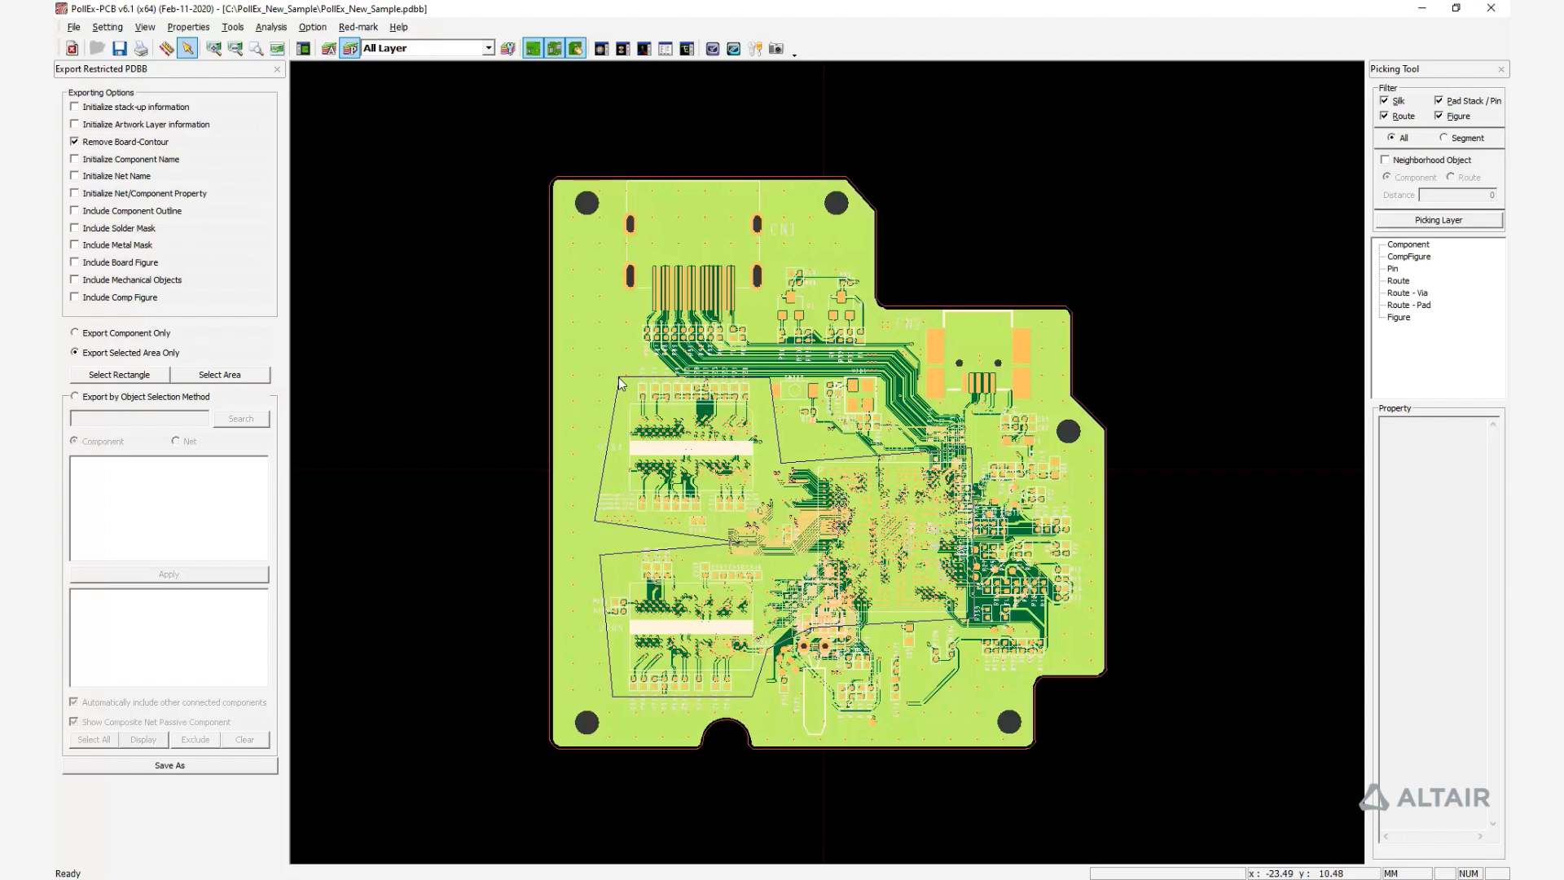
Step: Save the selected region as ED-1
click(191, 766)
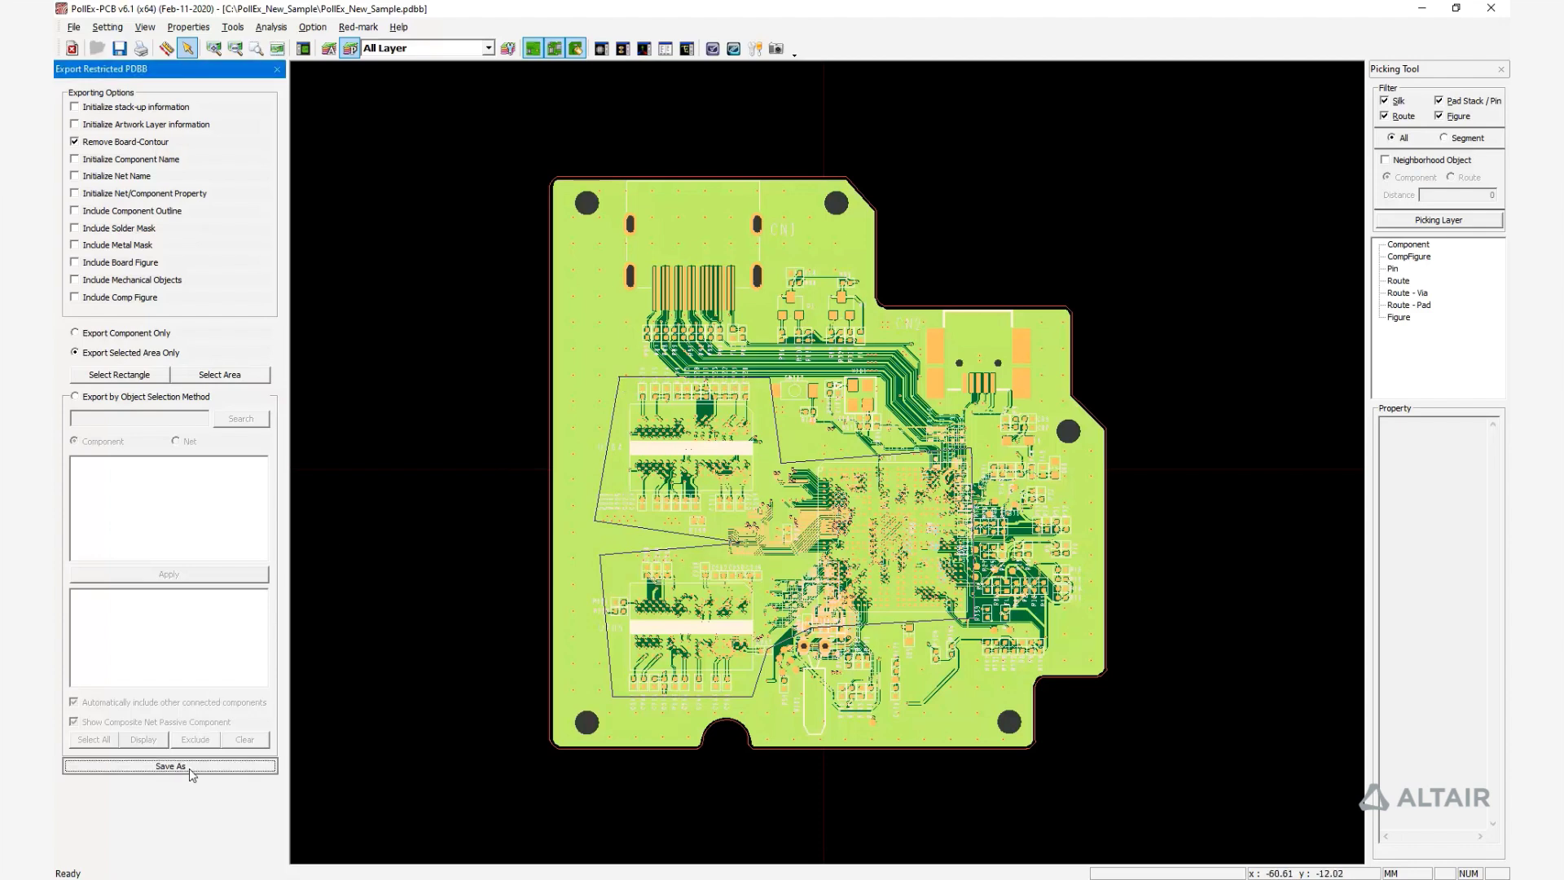
text(ED)
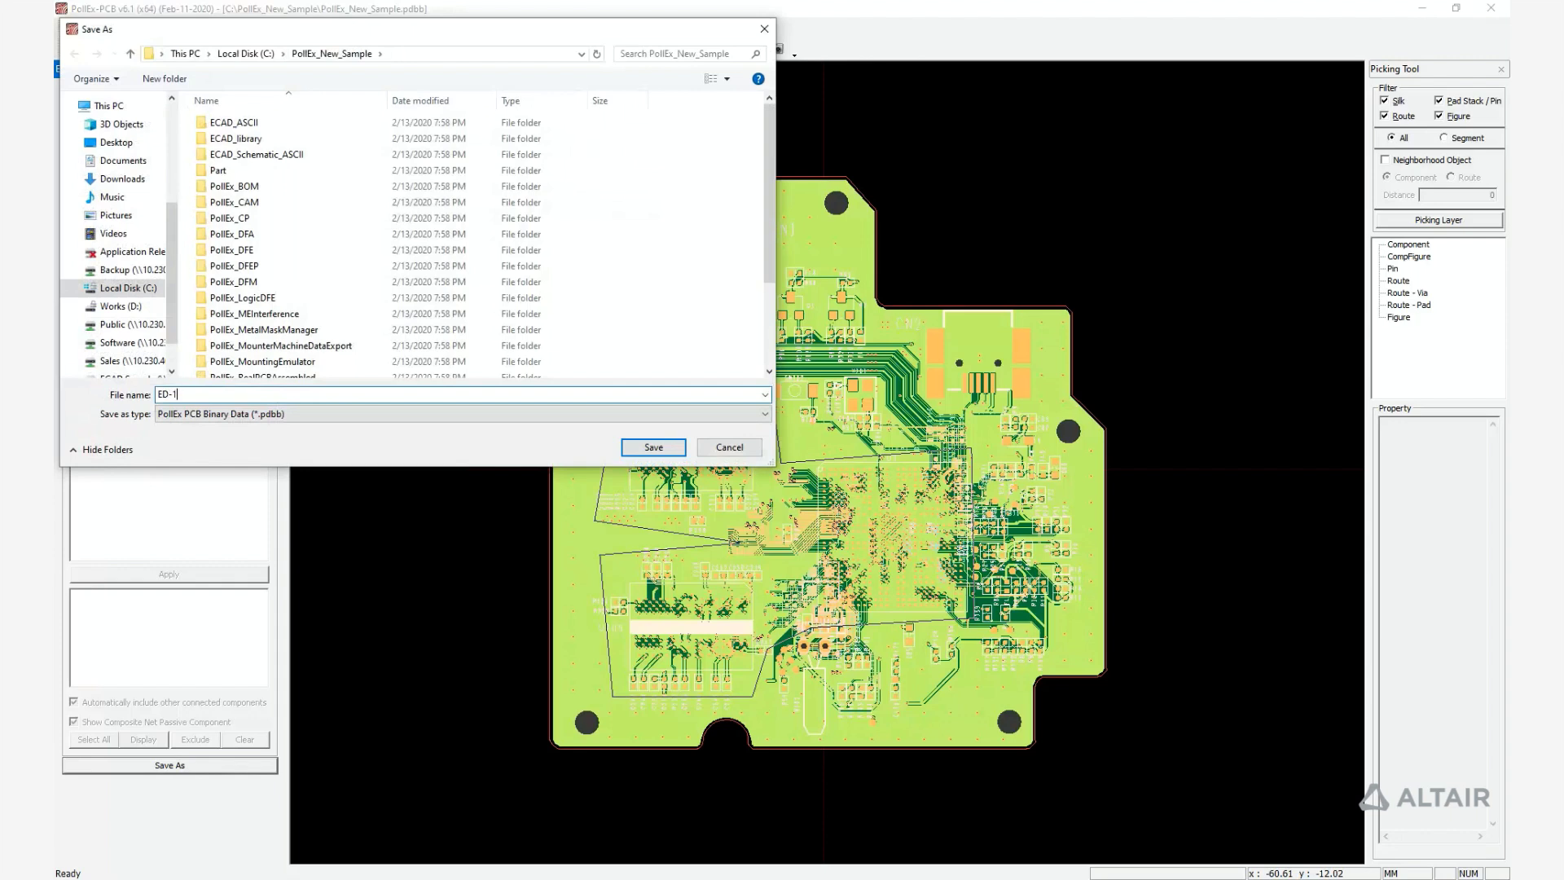
text(-1)
key(Return)
key(Return)
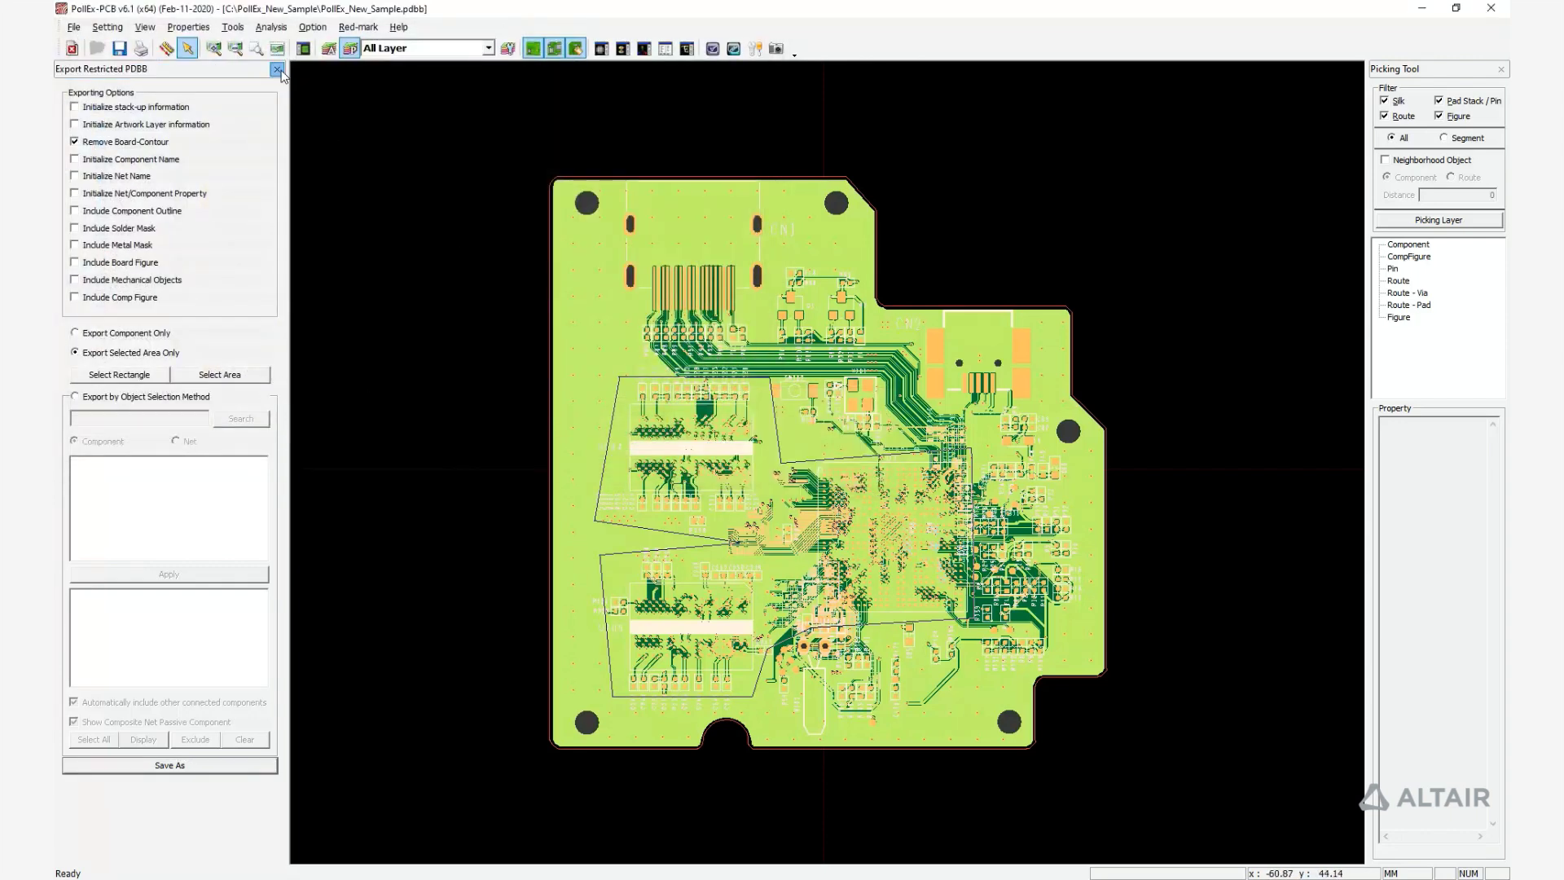
Step: Close the export panel and current design, then open ED-1.pdbb
click(278, 70)
click(72, 47)
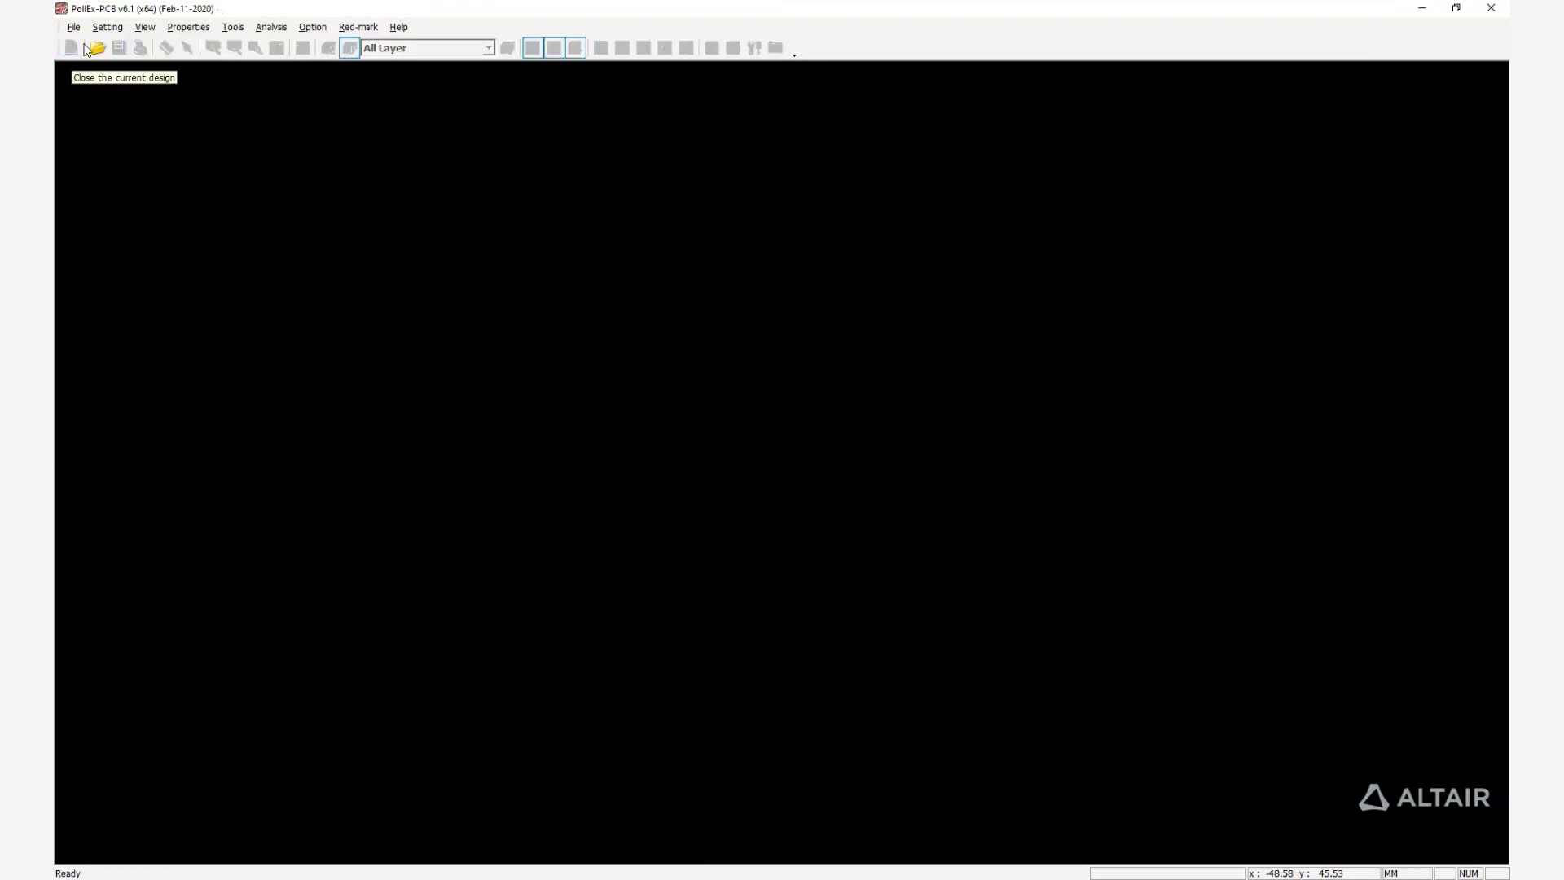
click(96, 48)
scroll(353, 210, down, 5)
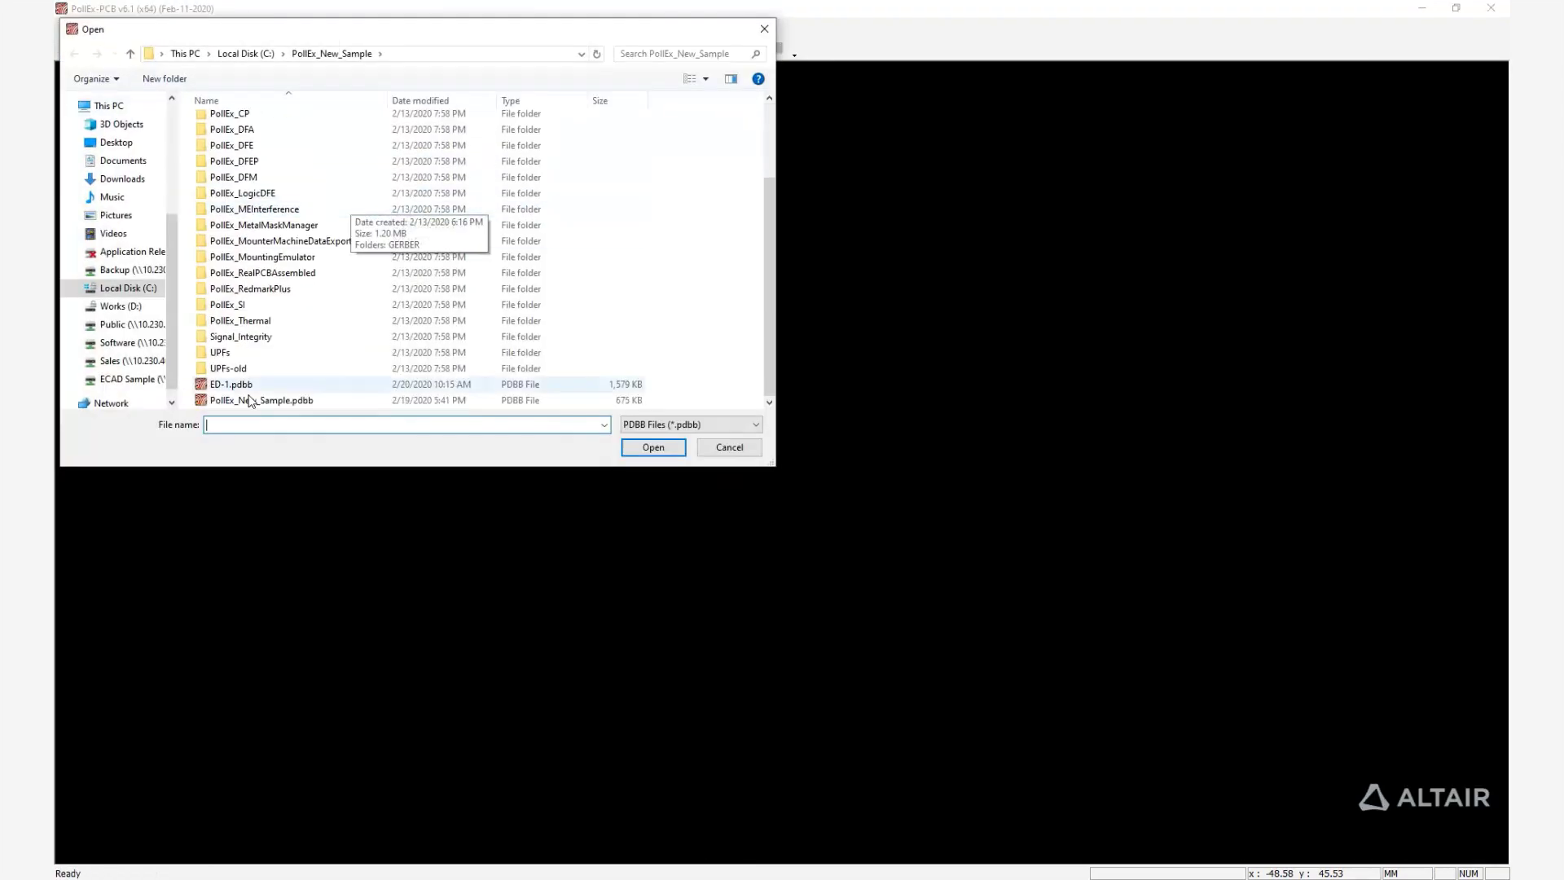
click(236, 385)
click(640, 448)
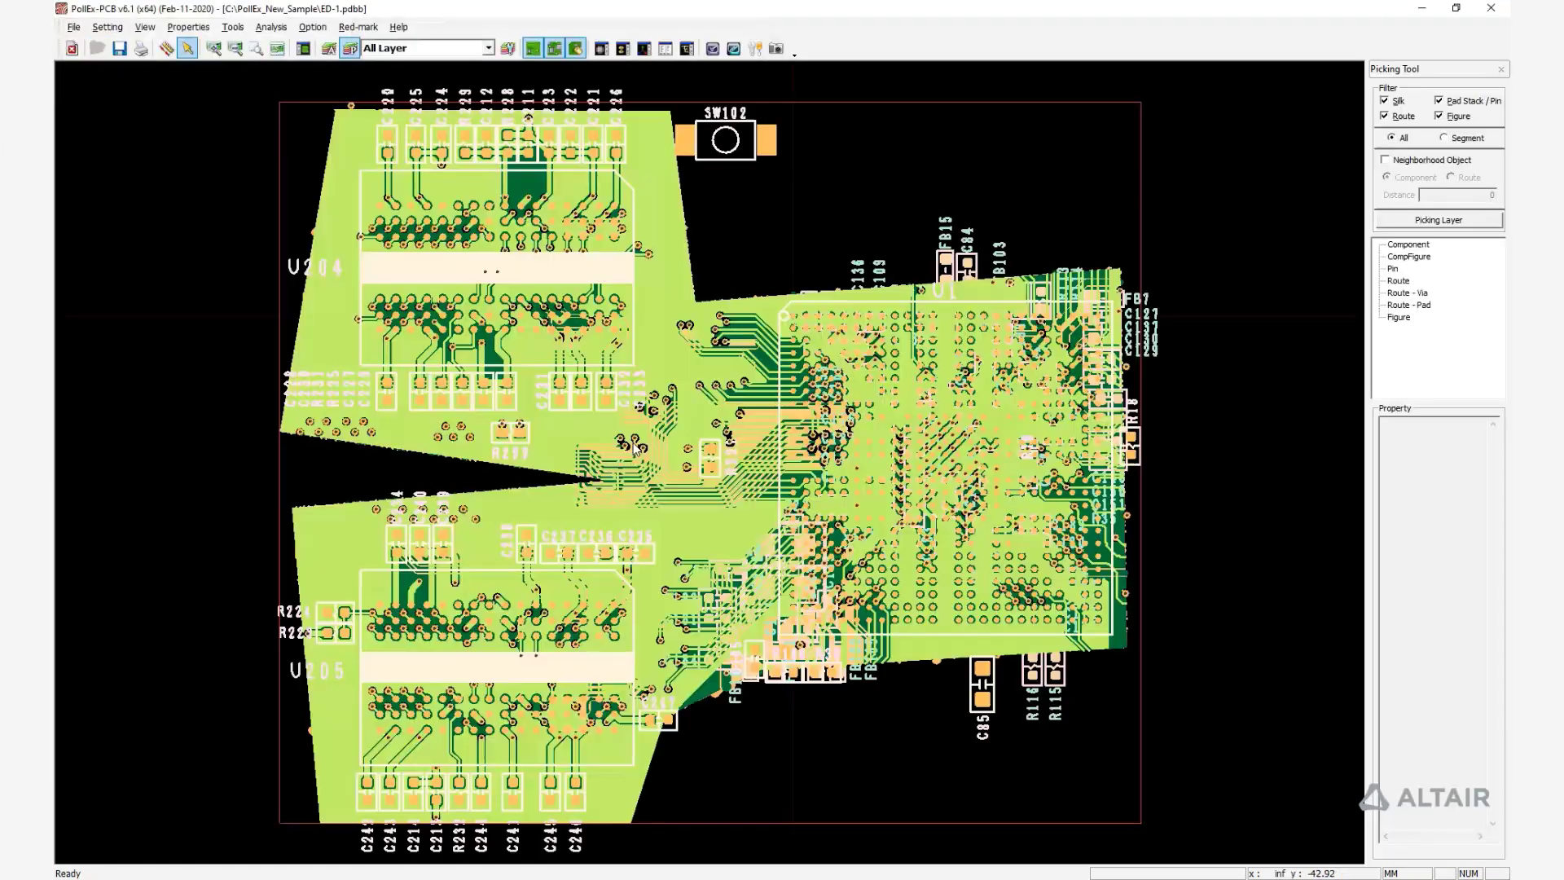
Step: Show only layer '1, 1' and start a new Red Mark on component U205
key(alt+Down)
key(Down)
key(Return)
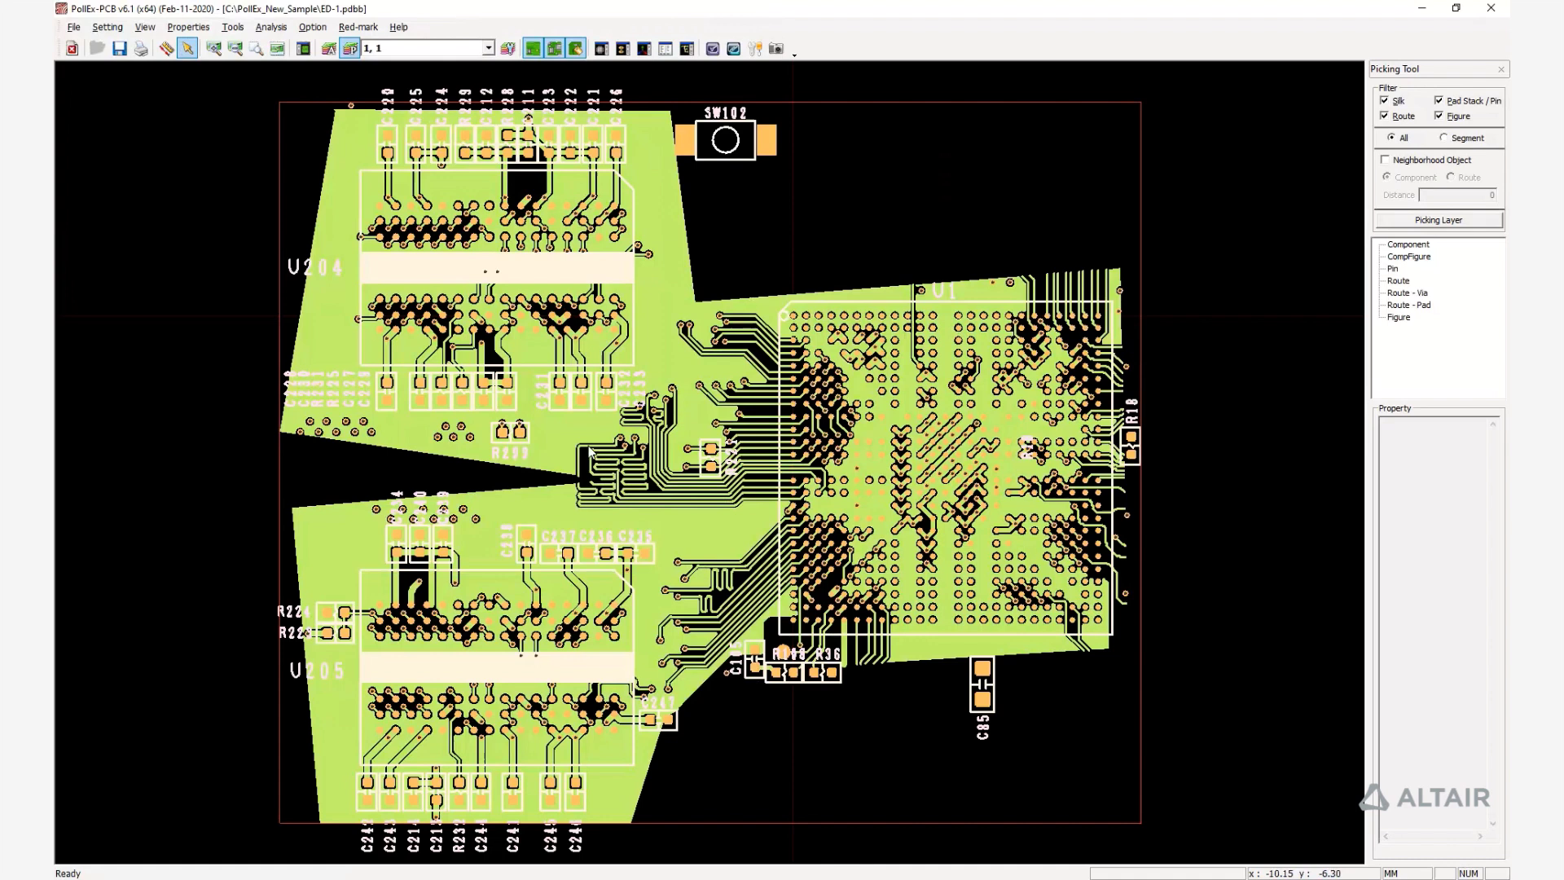
click(430, 617)
right_click(1417, 257)
click(1336, 335)
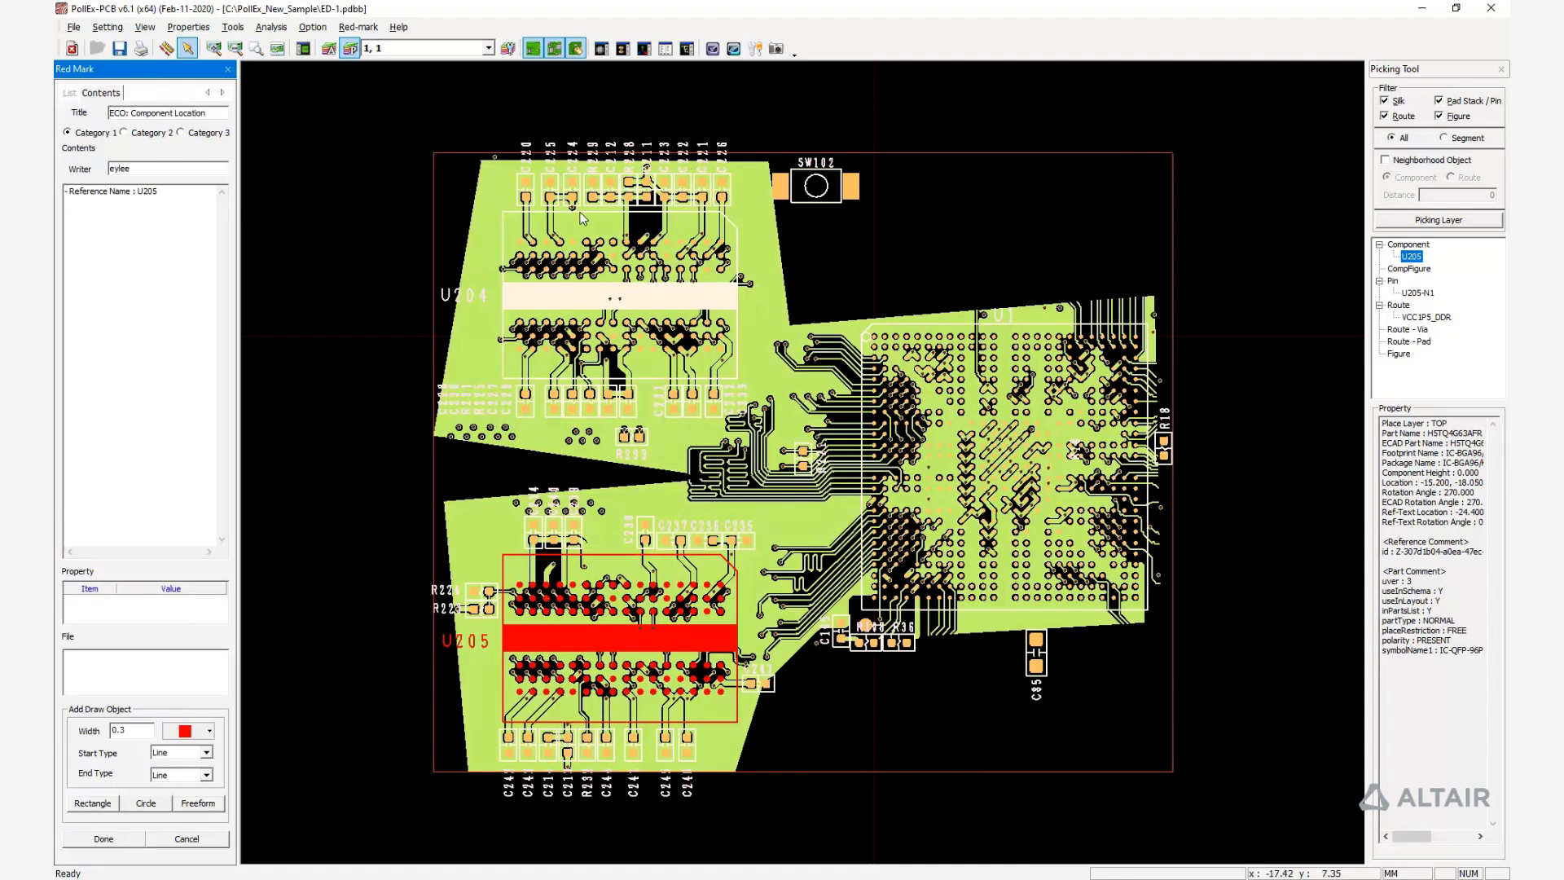
Step: Zoom in on U205 to view its red-mark note
scroll(567, 774, up, 2)
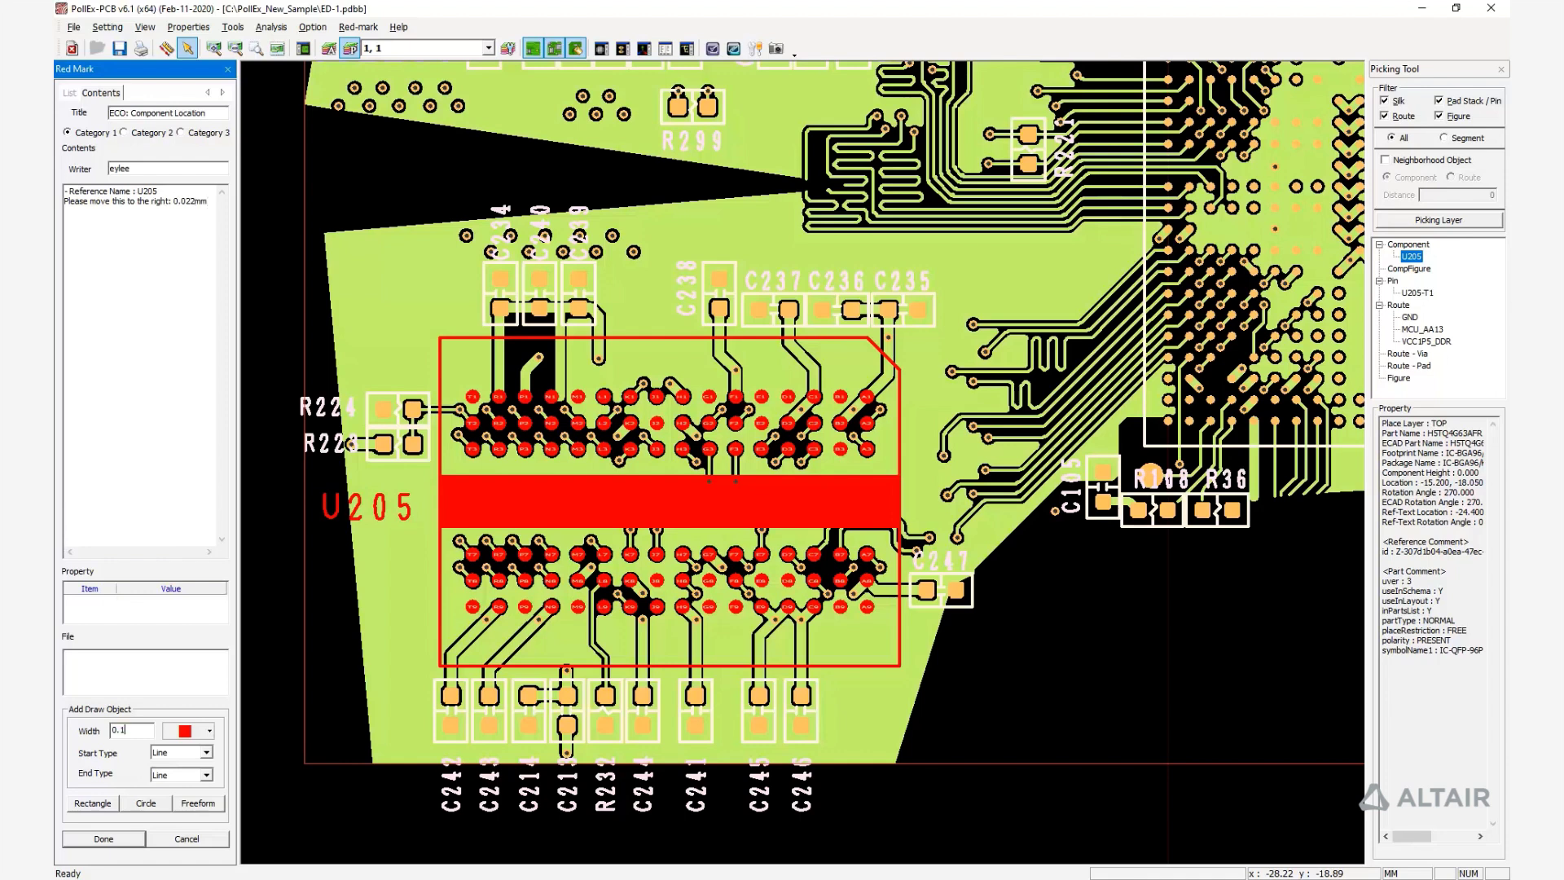
Step: Draw a purple rectangle outlining U205
click(187, 731)
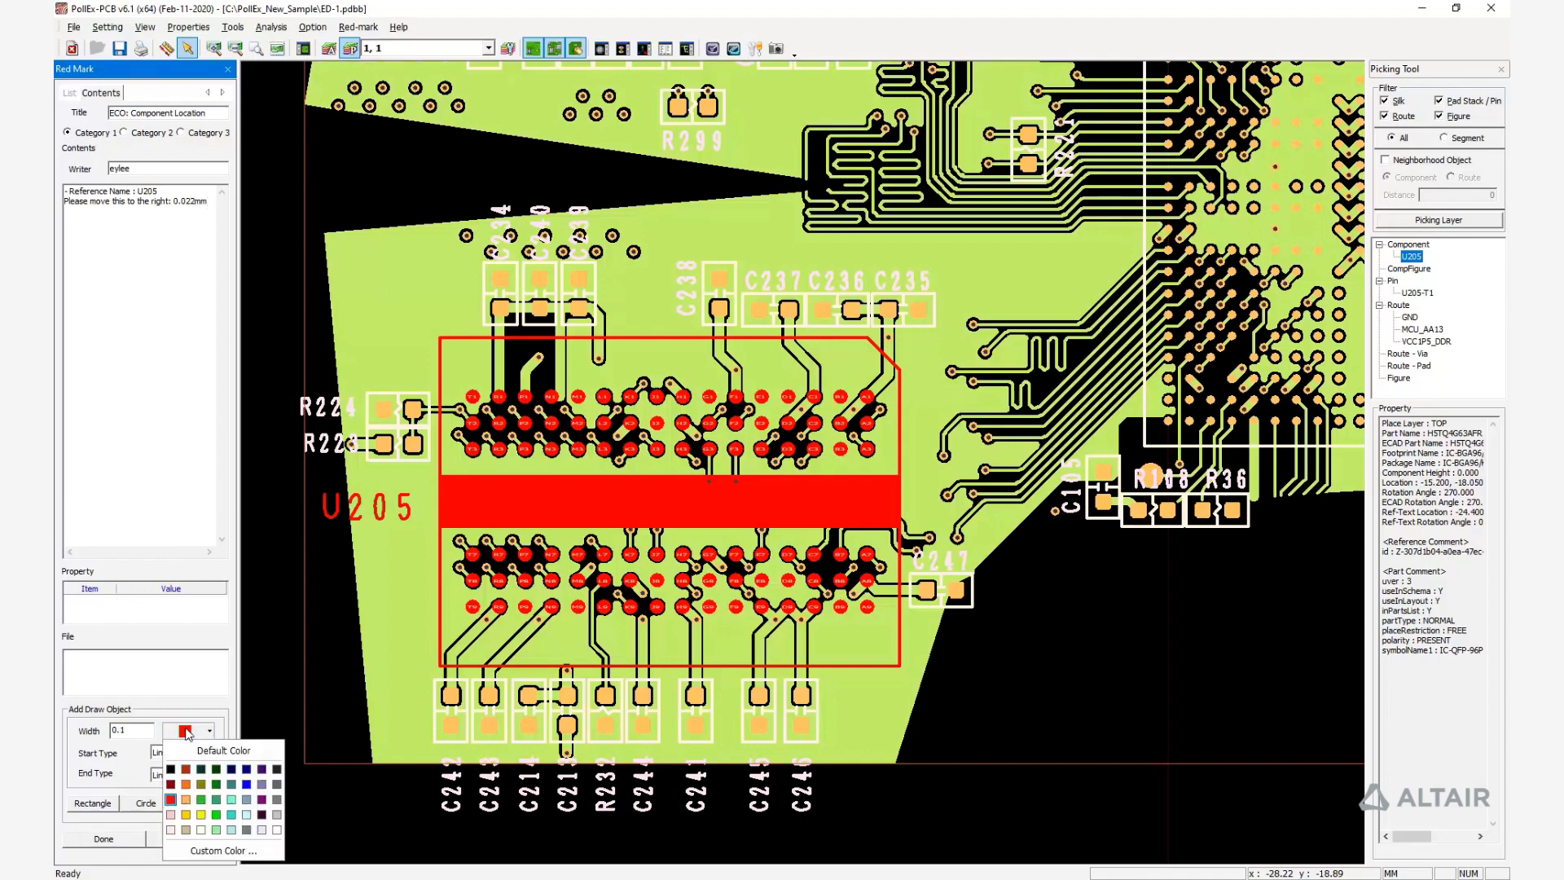
click(263, 783)
click(92, 803)
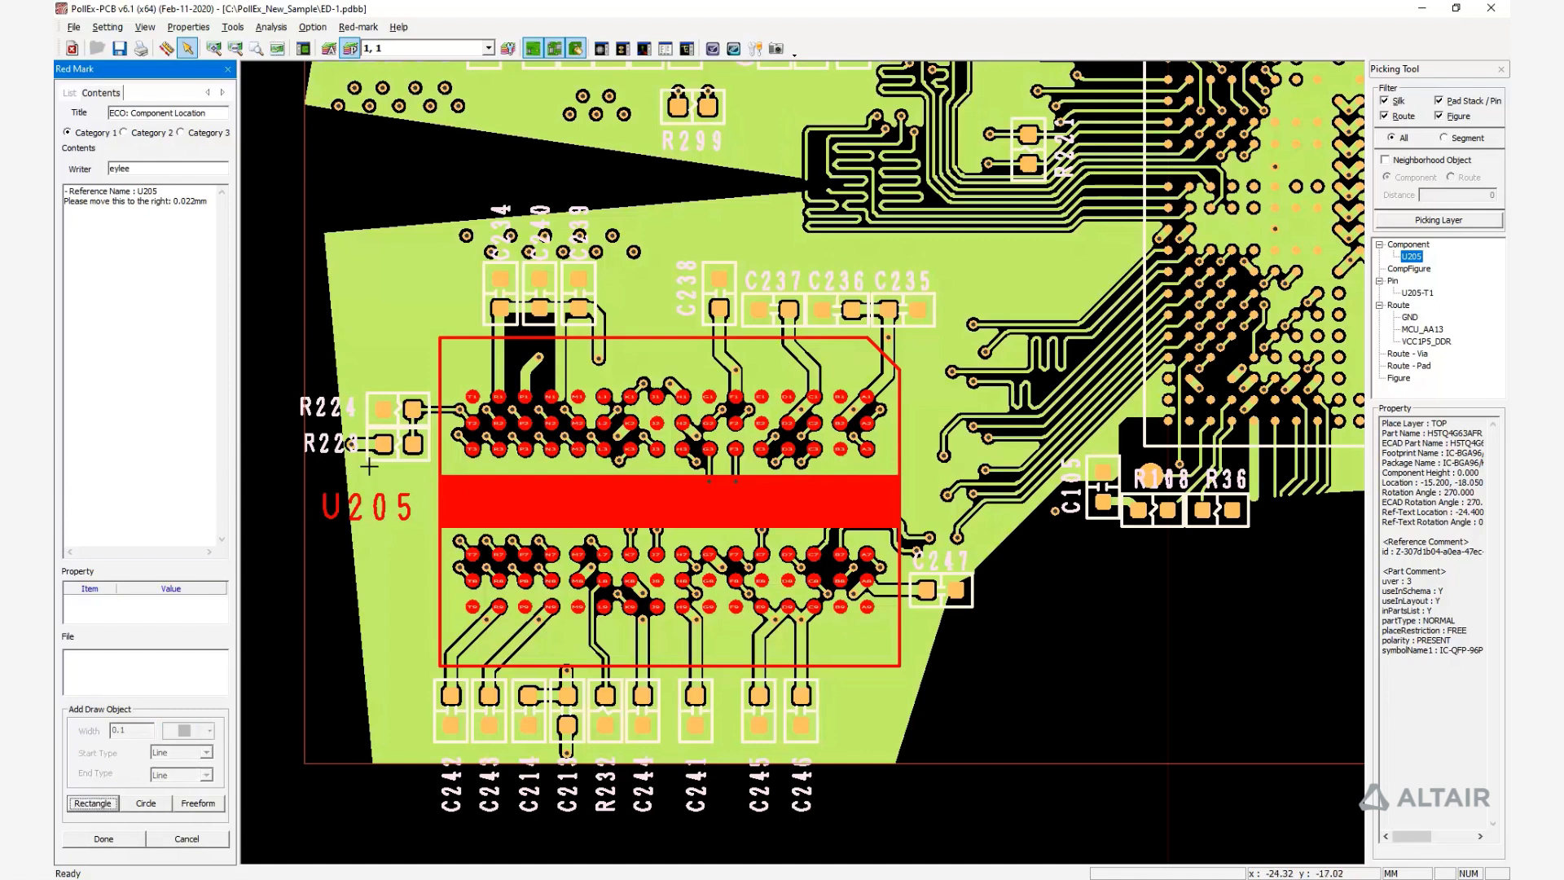
mouse_move(430, 331)
mouse_down()
mouse_move(756, 635)
mouse_move(910, 685)
mouse_up()
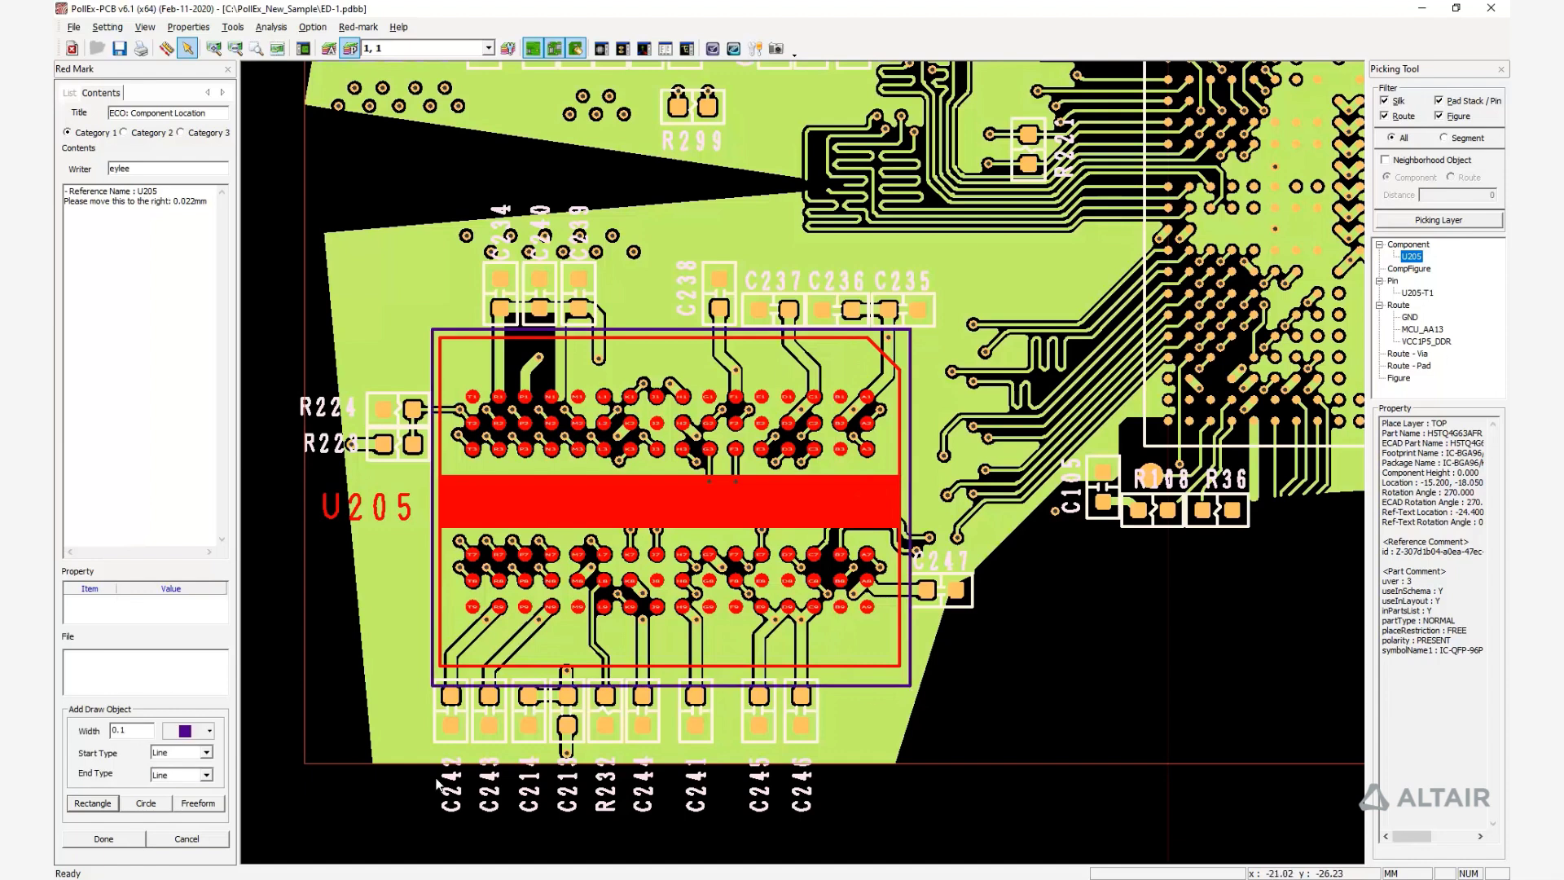
Step: Draw a short freeform arrow pointing right at U205's right edge
click(166, 781)
click(164, 799)
click(197, 805)
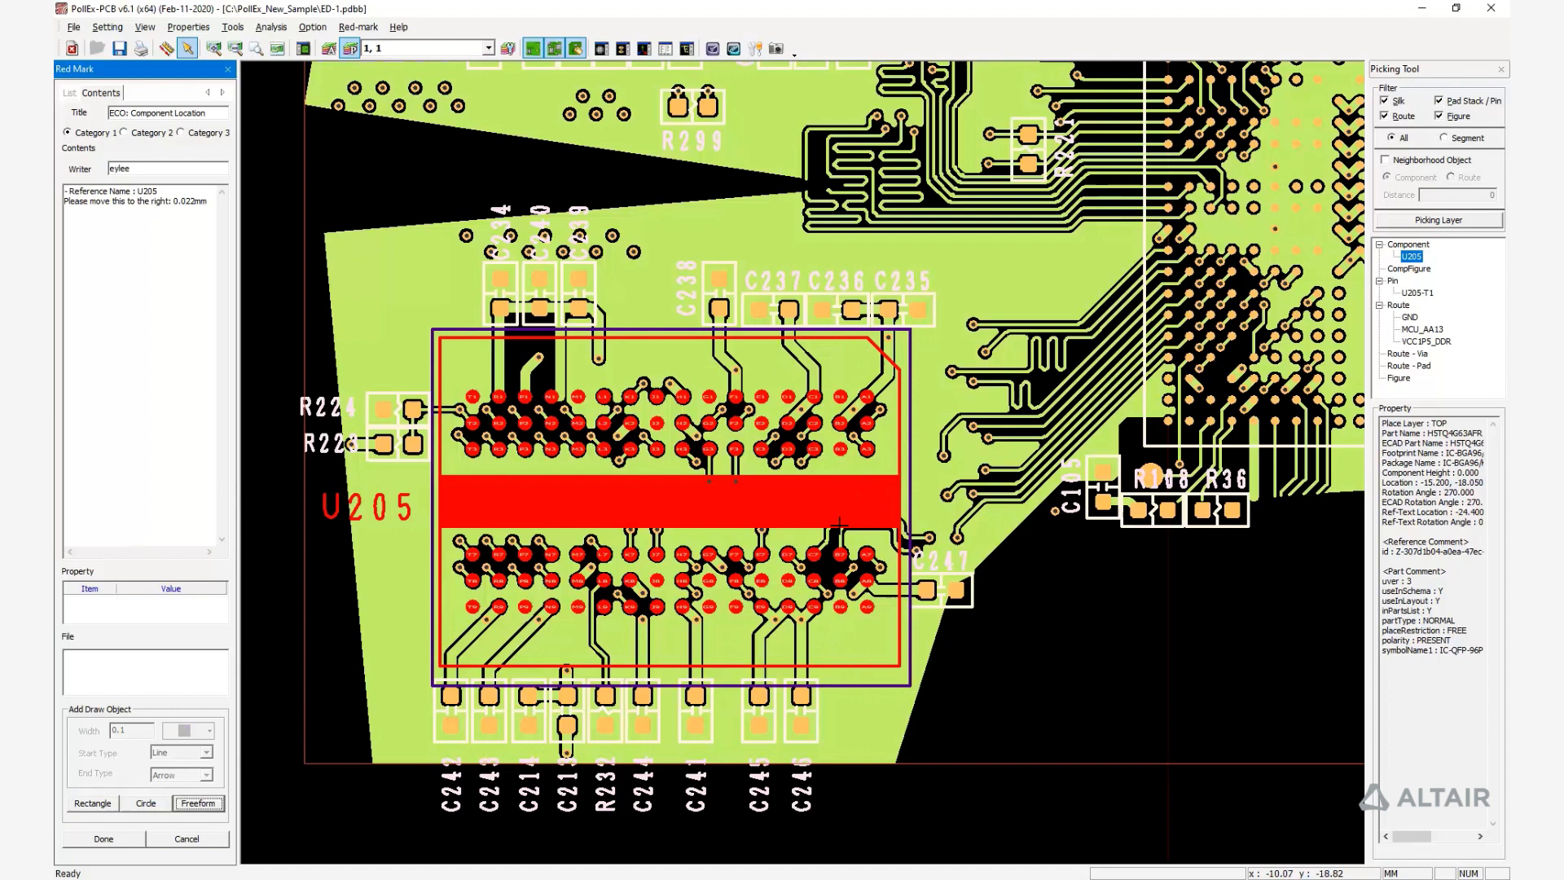
drag(911, 478, 931, 478)
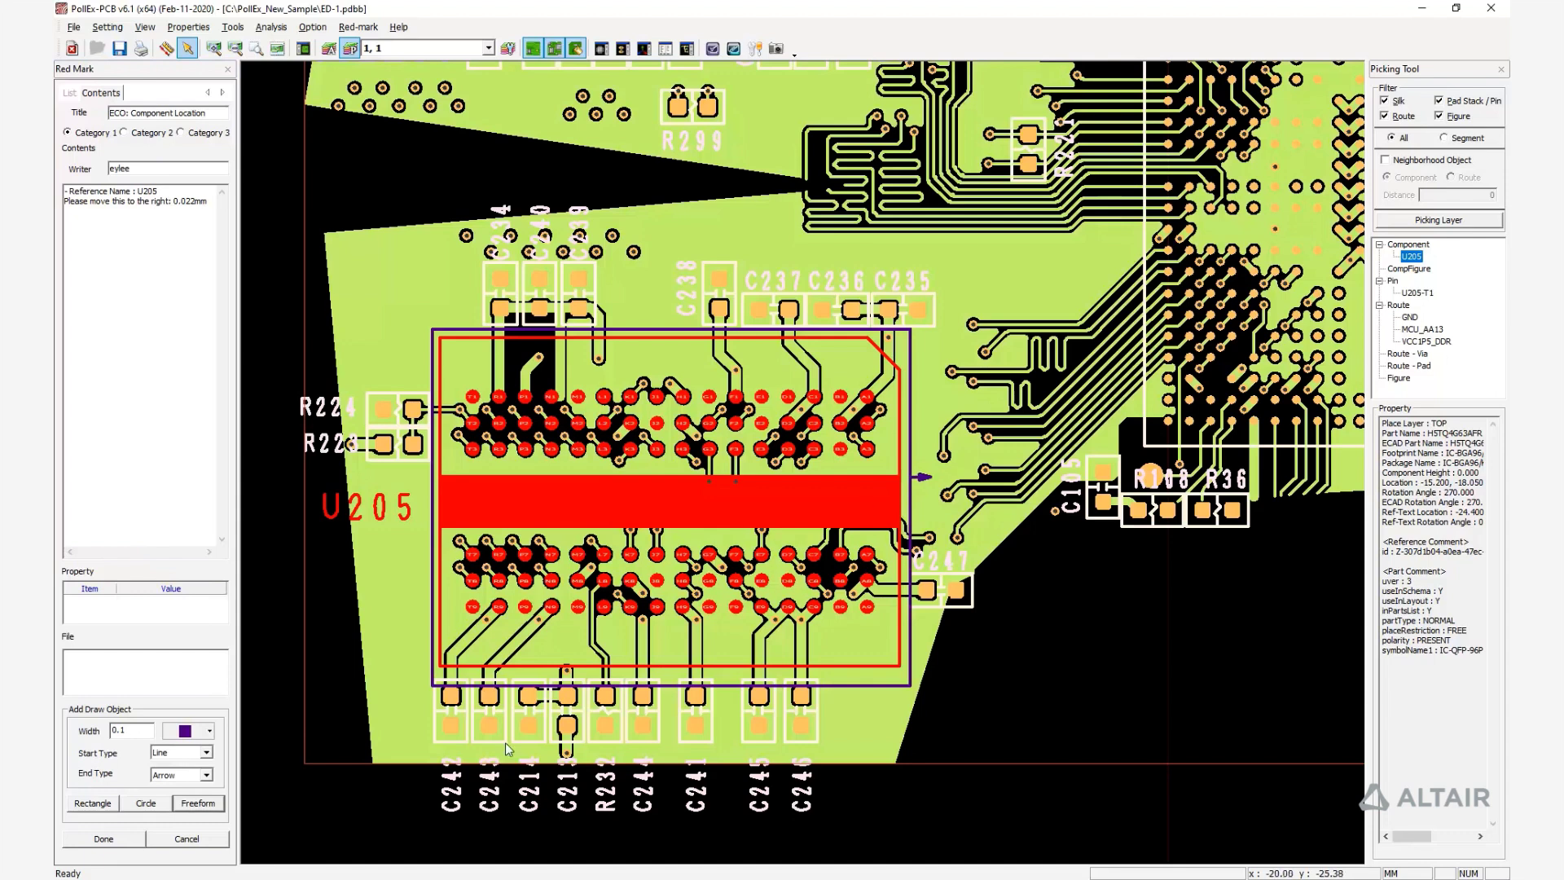
Step: Finish the red mark and save the design as password-protected Redmark-1
click(109, 843)
click(74, 27)
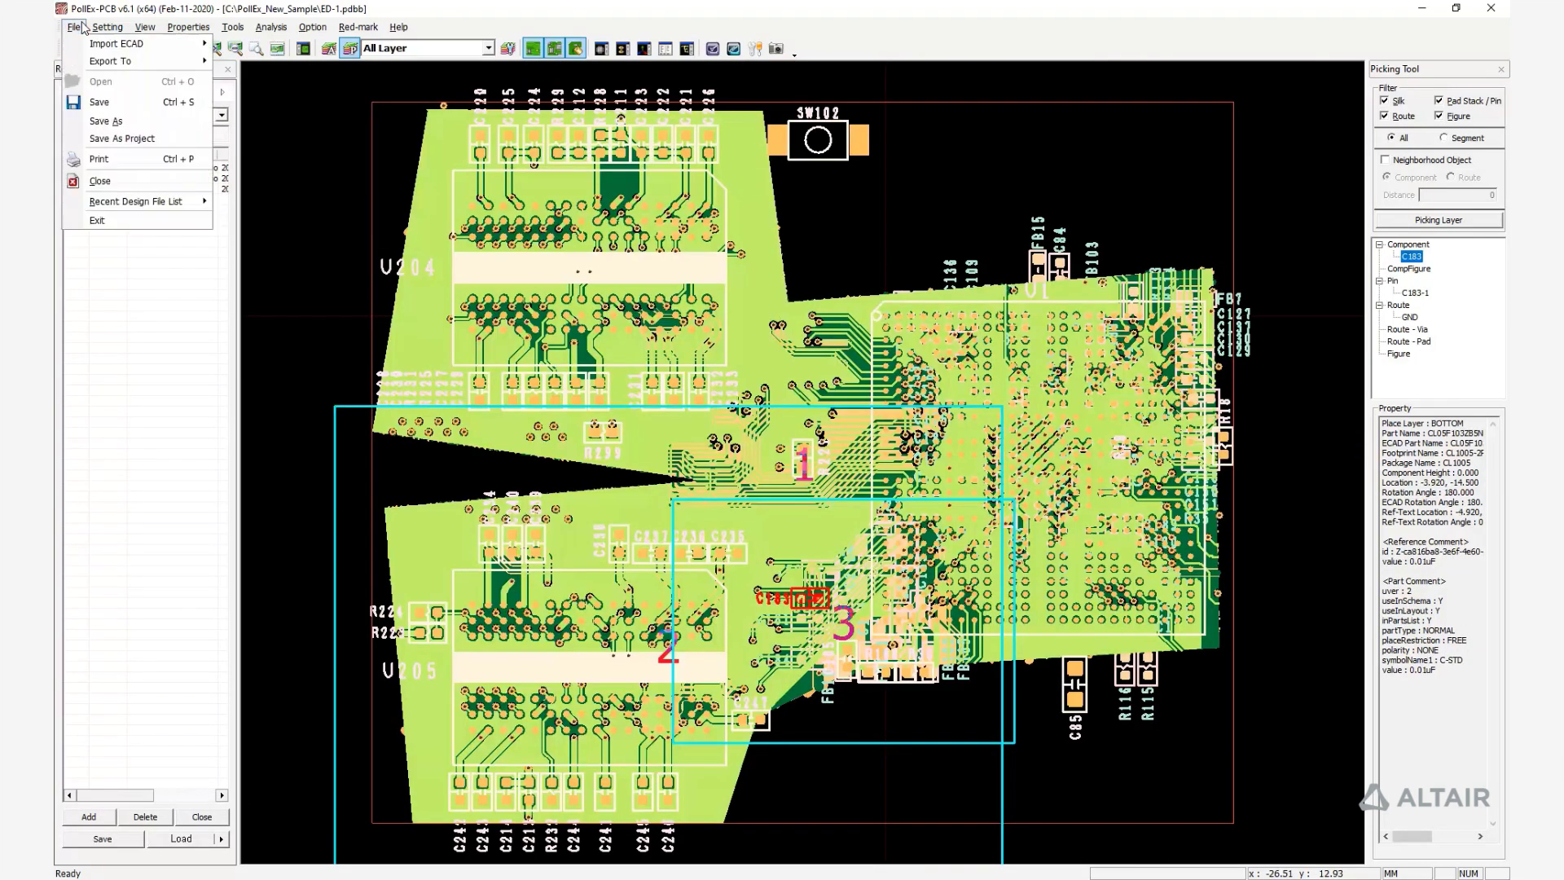
click(117, 121)
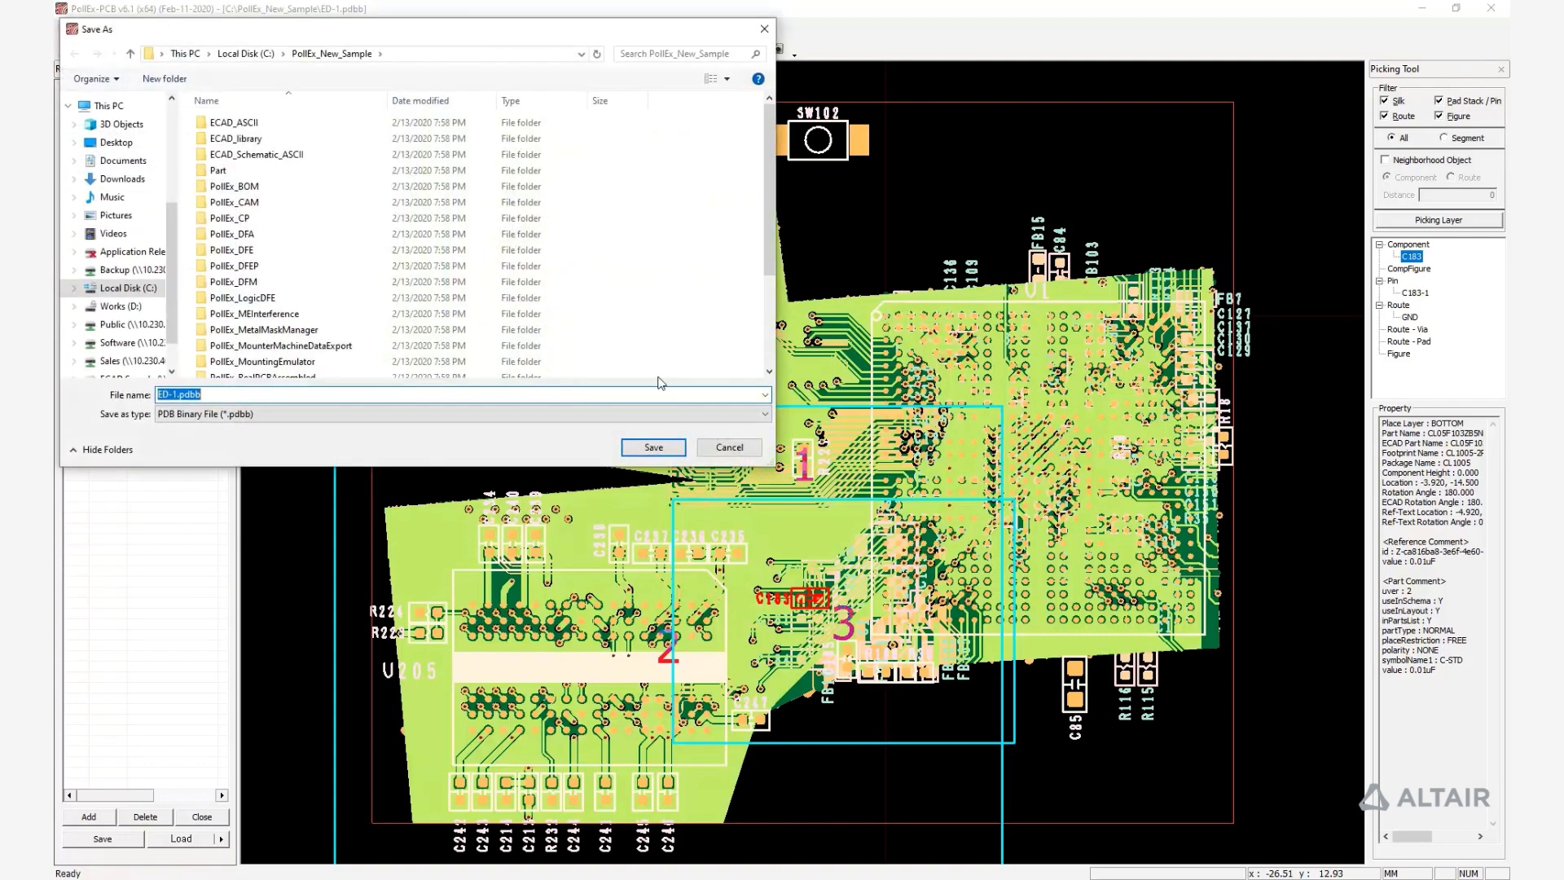
text(Redmark-1)
key(Return)
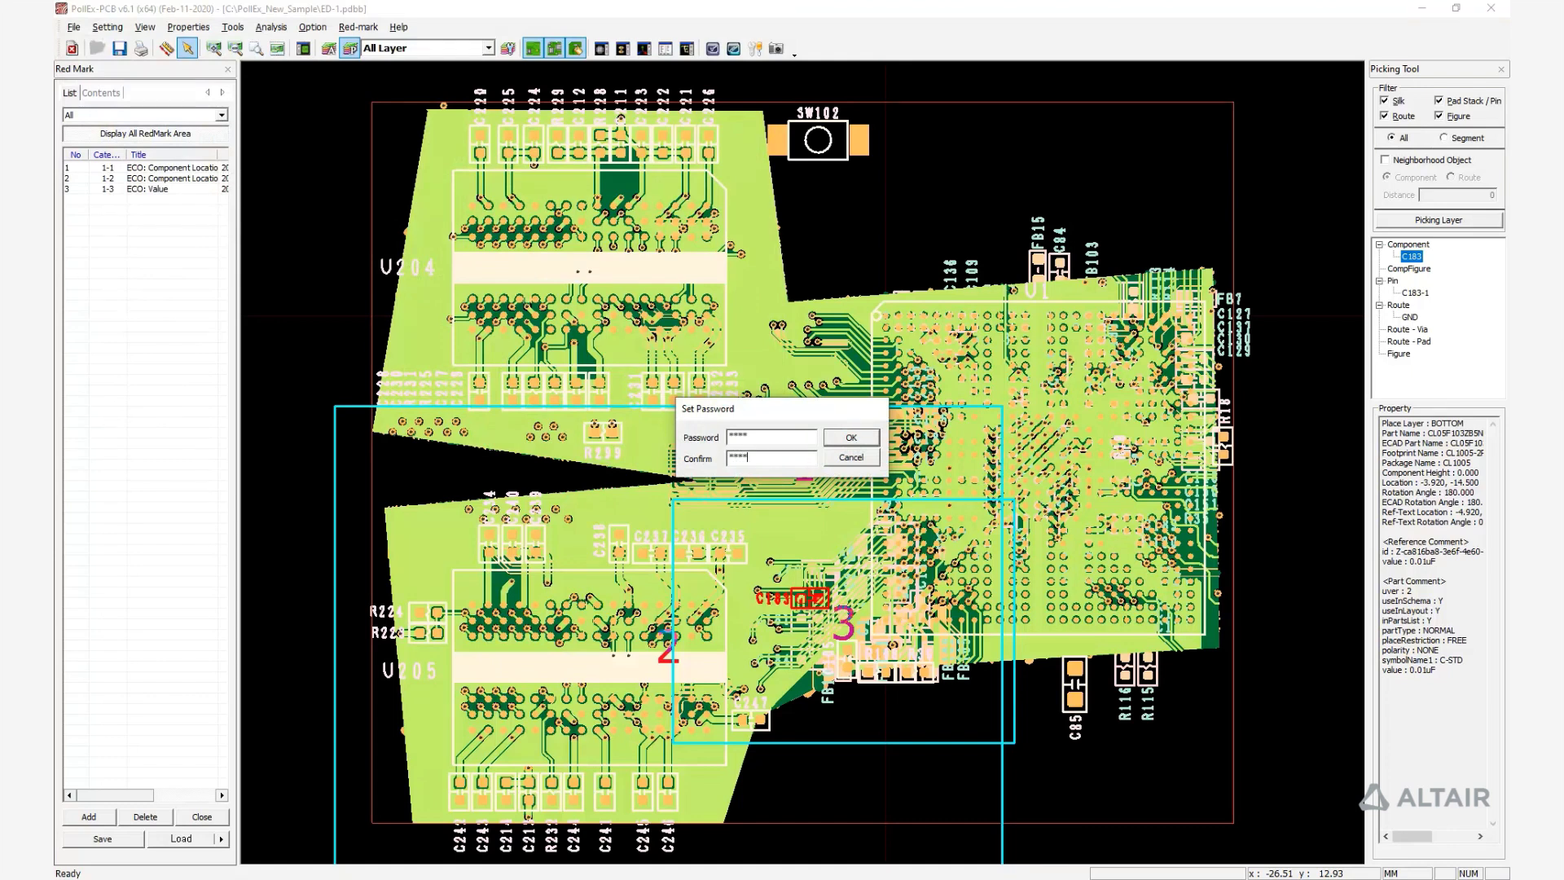
key(Return)
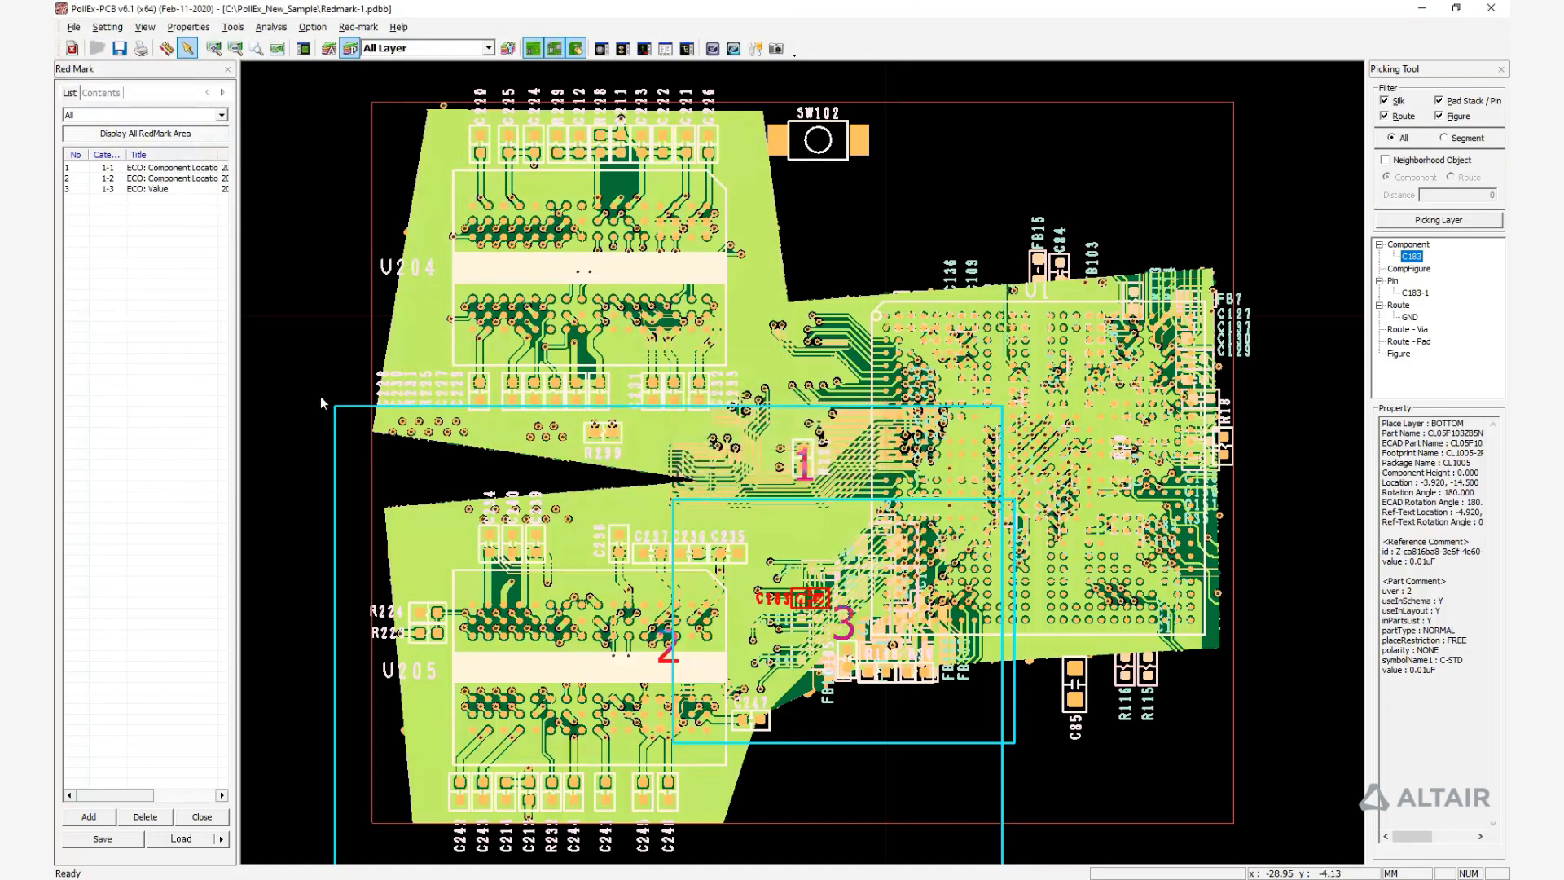
Step: Close the design and reopen Redmark-1.pdbb, entering its password
click(70, 49)
click(97, 49)
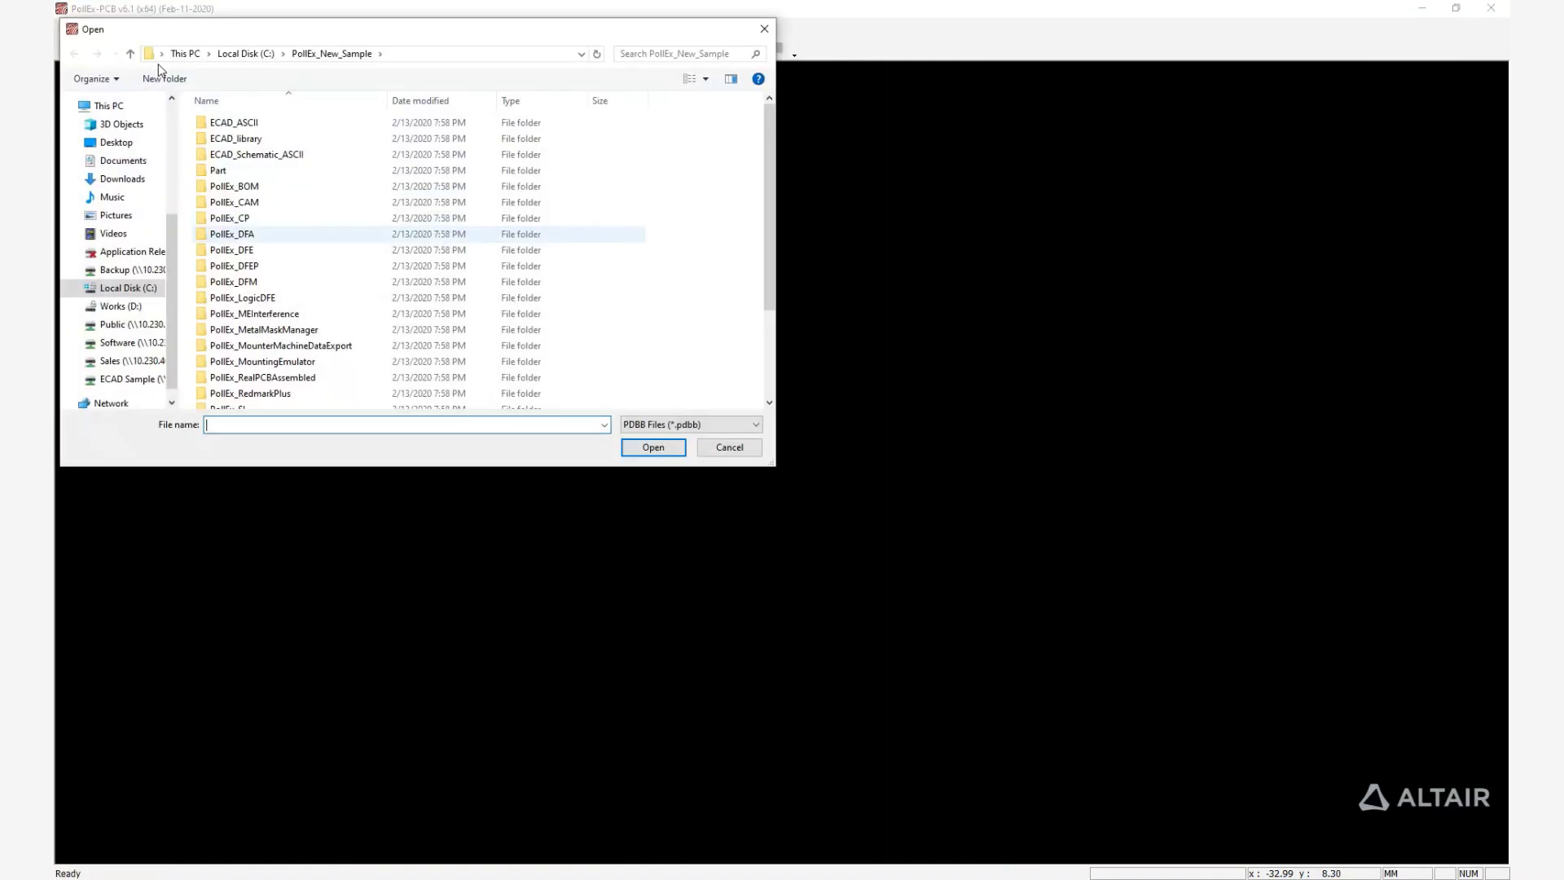
scroll(326, 285, down, 3)
click(244, 400)
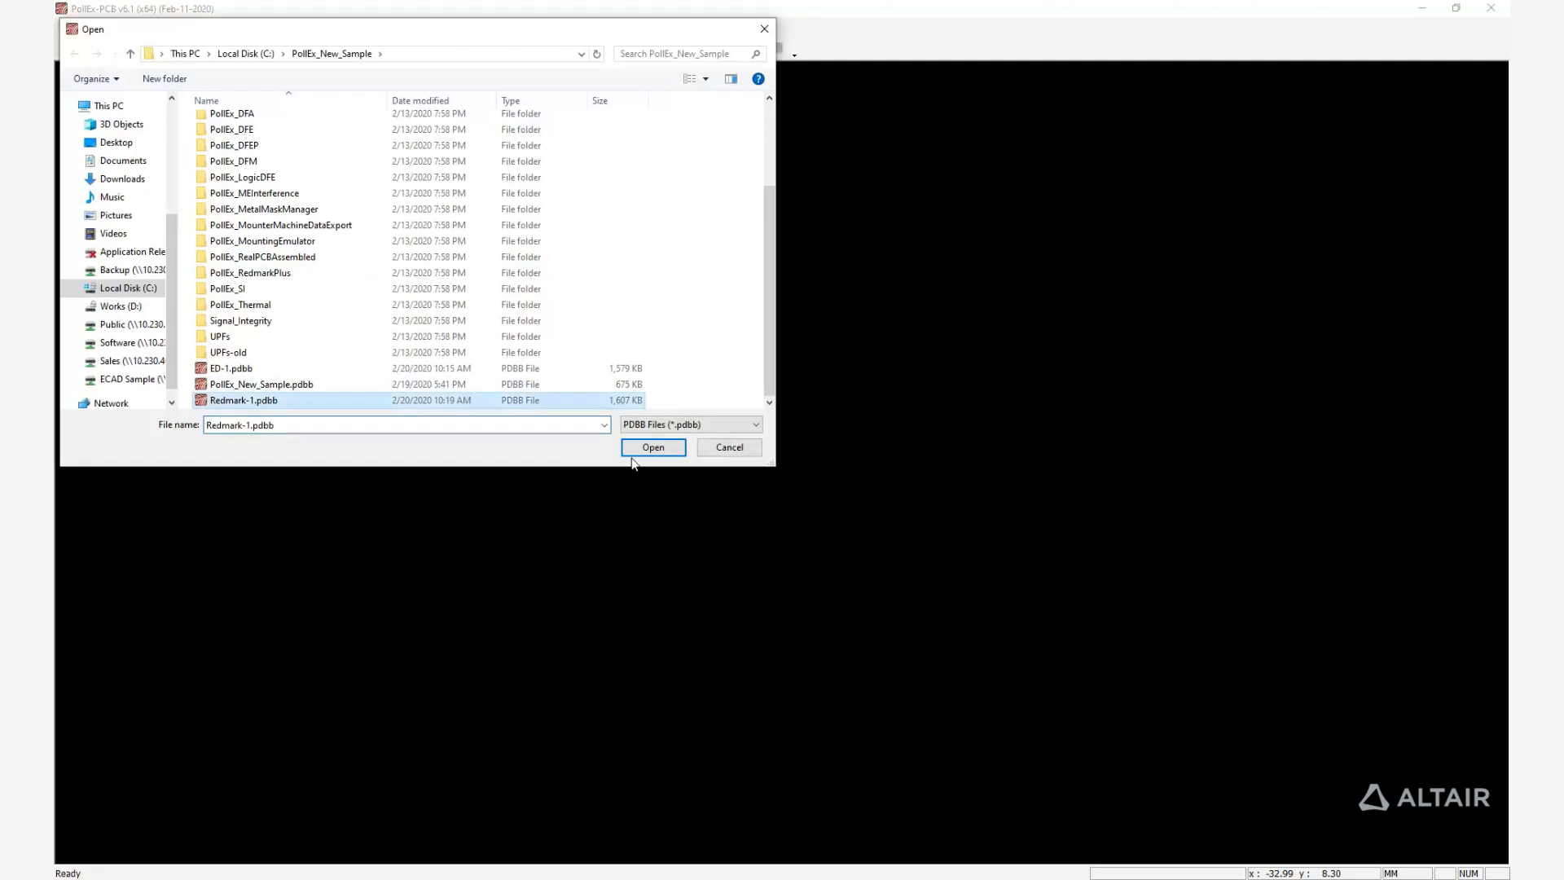
click(644, 449)
text(***)
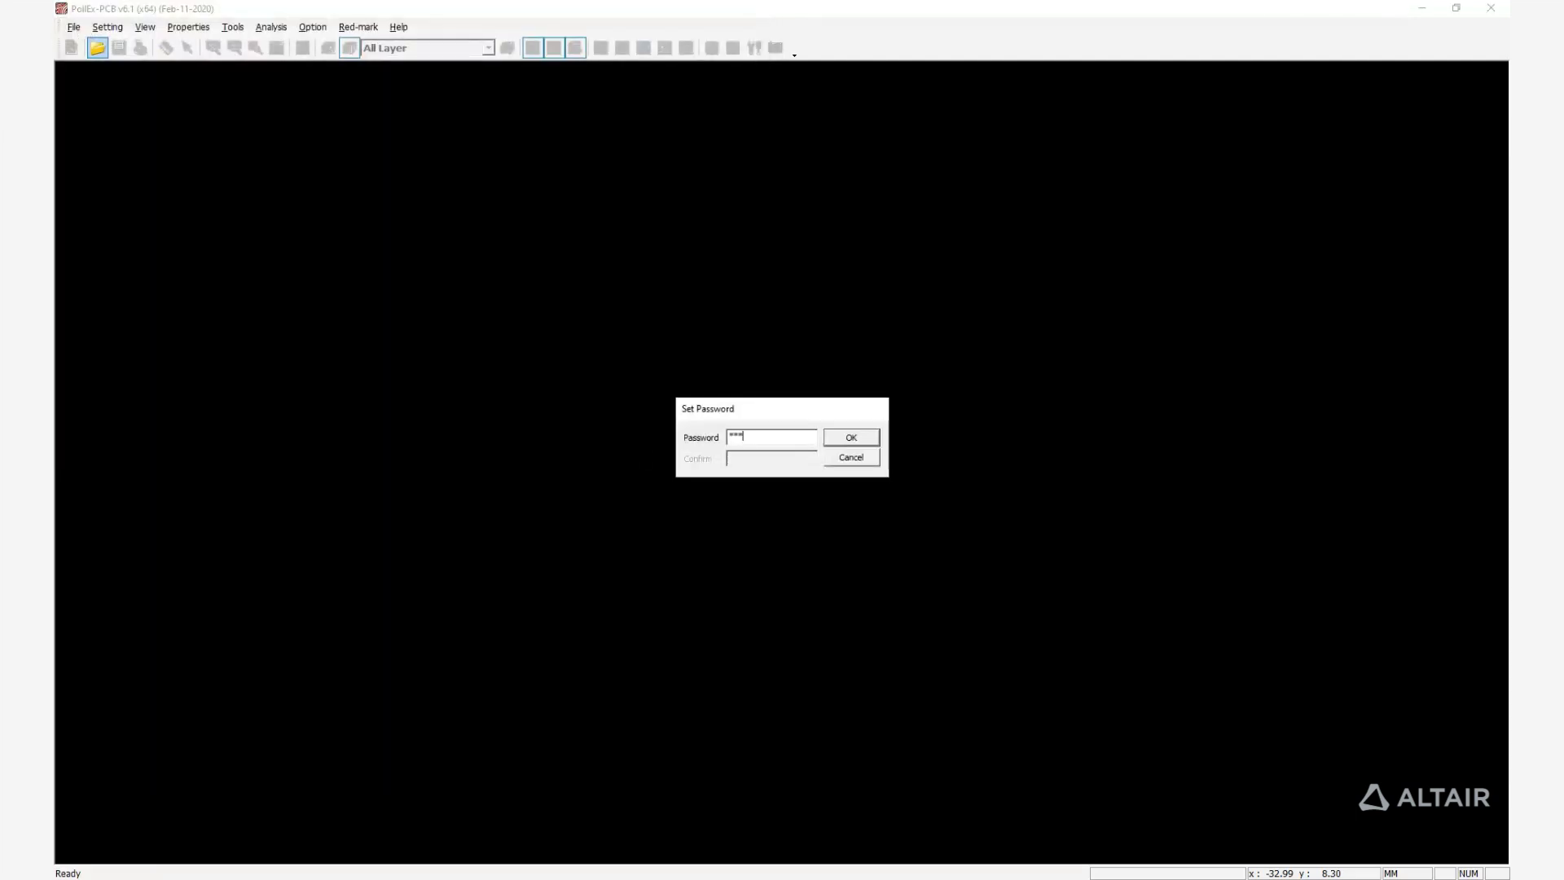
text(*)
click(845, 442)
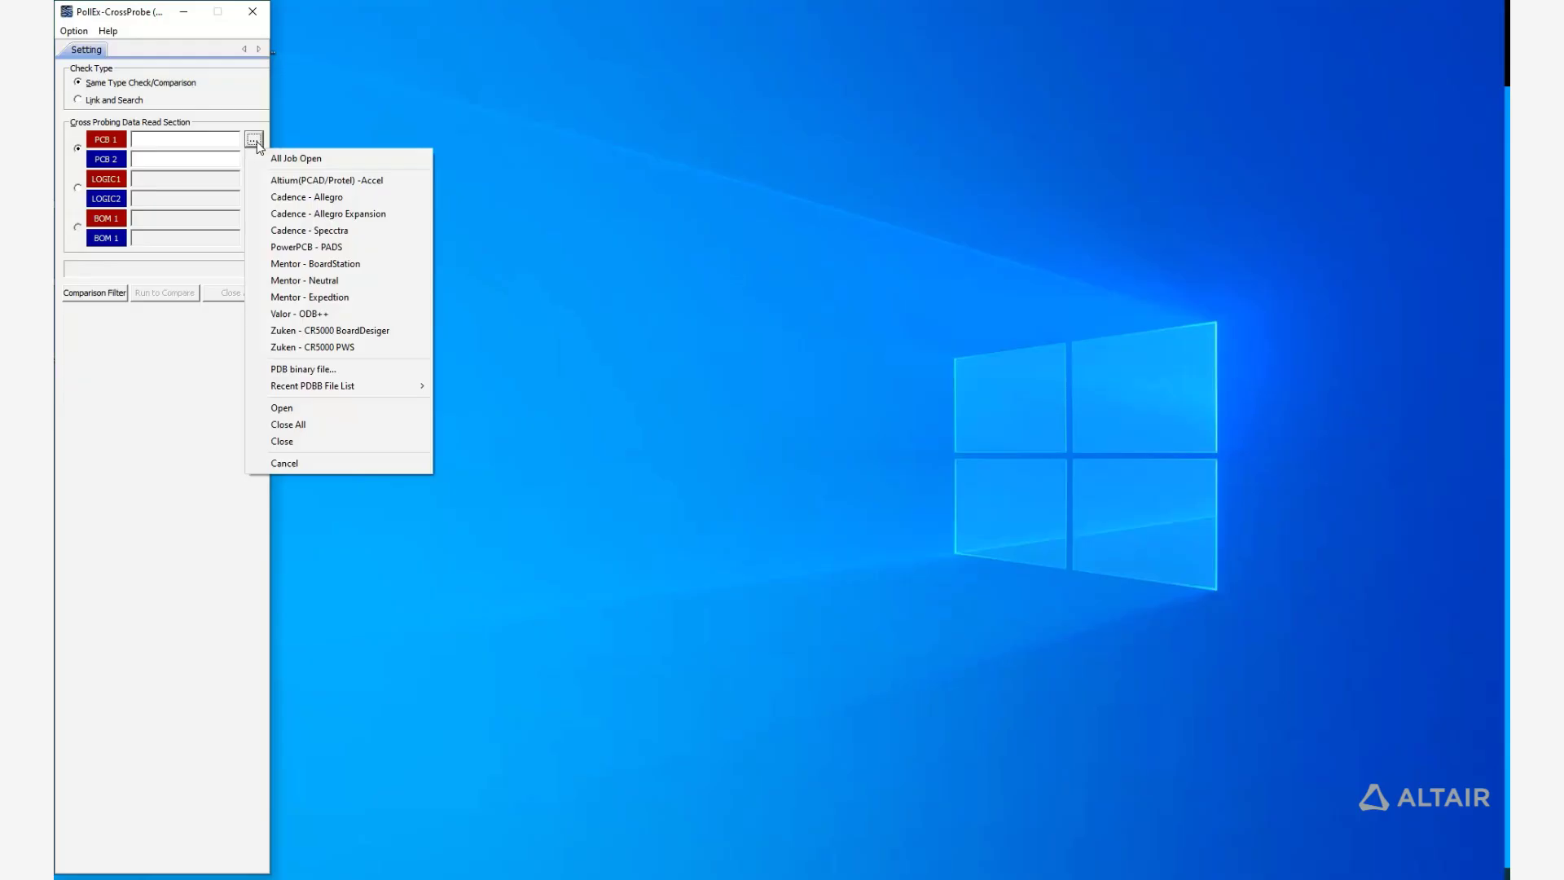
Step: Load both PCB2PCB sample boards, compare them, and open both in PCB viewers
click(293, 154)
double_click(256, 359)
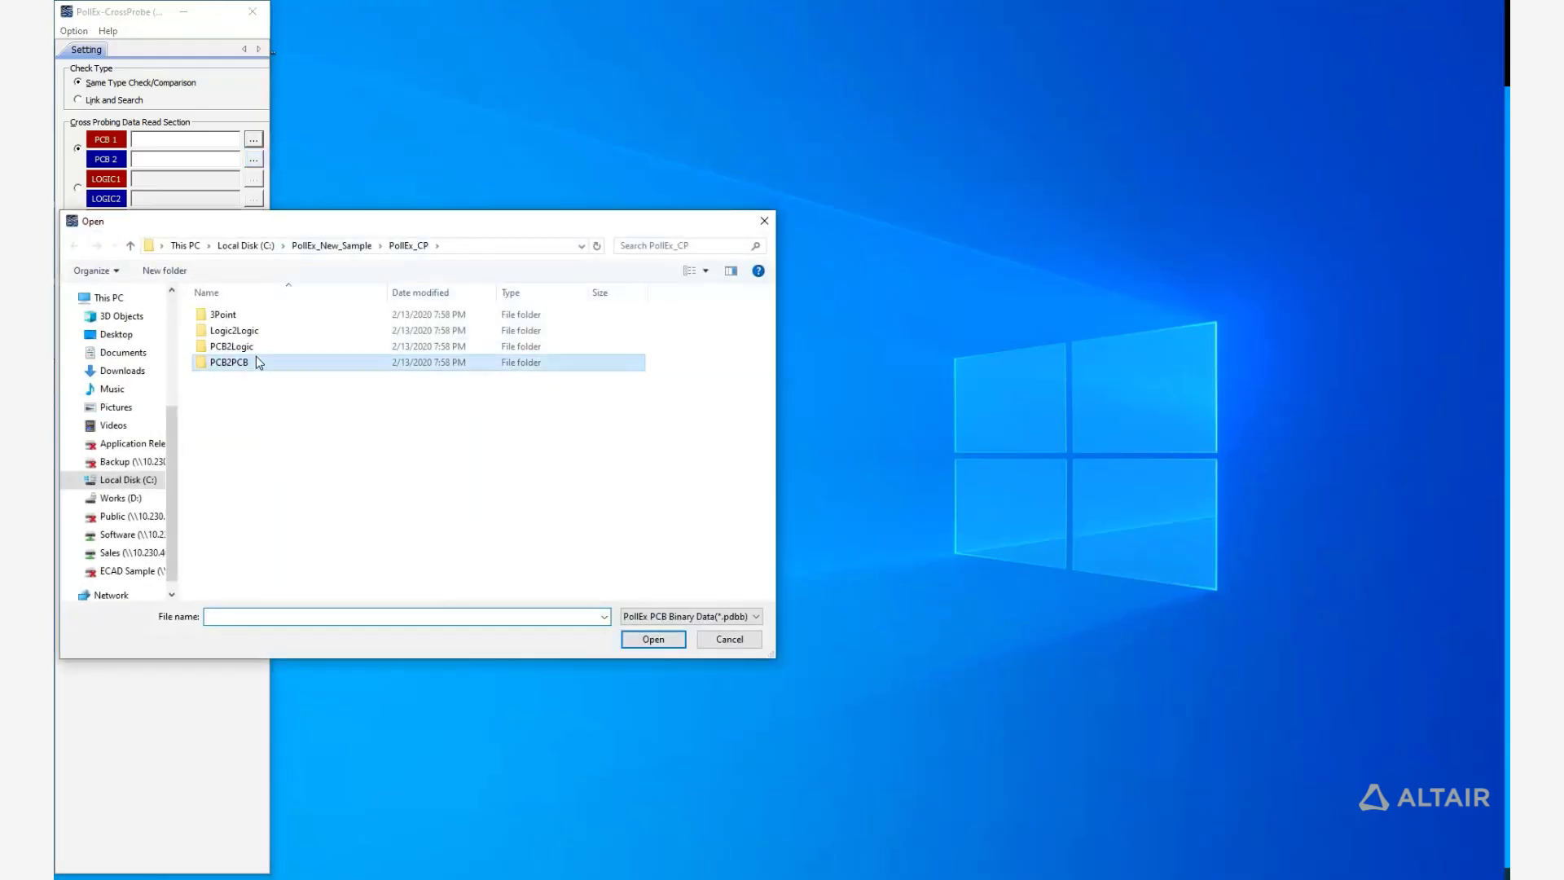
drag(353, 375, 257, 318)
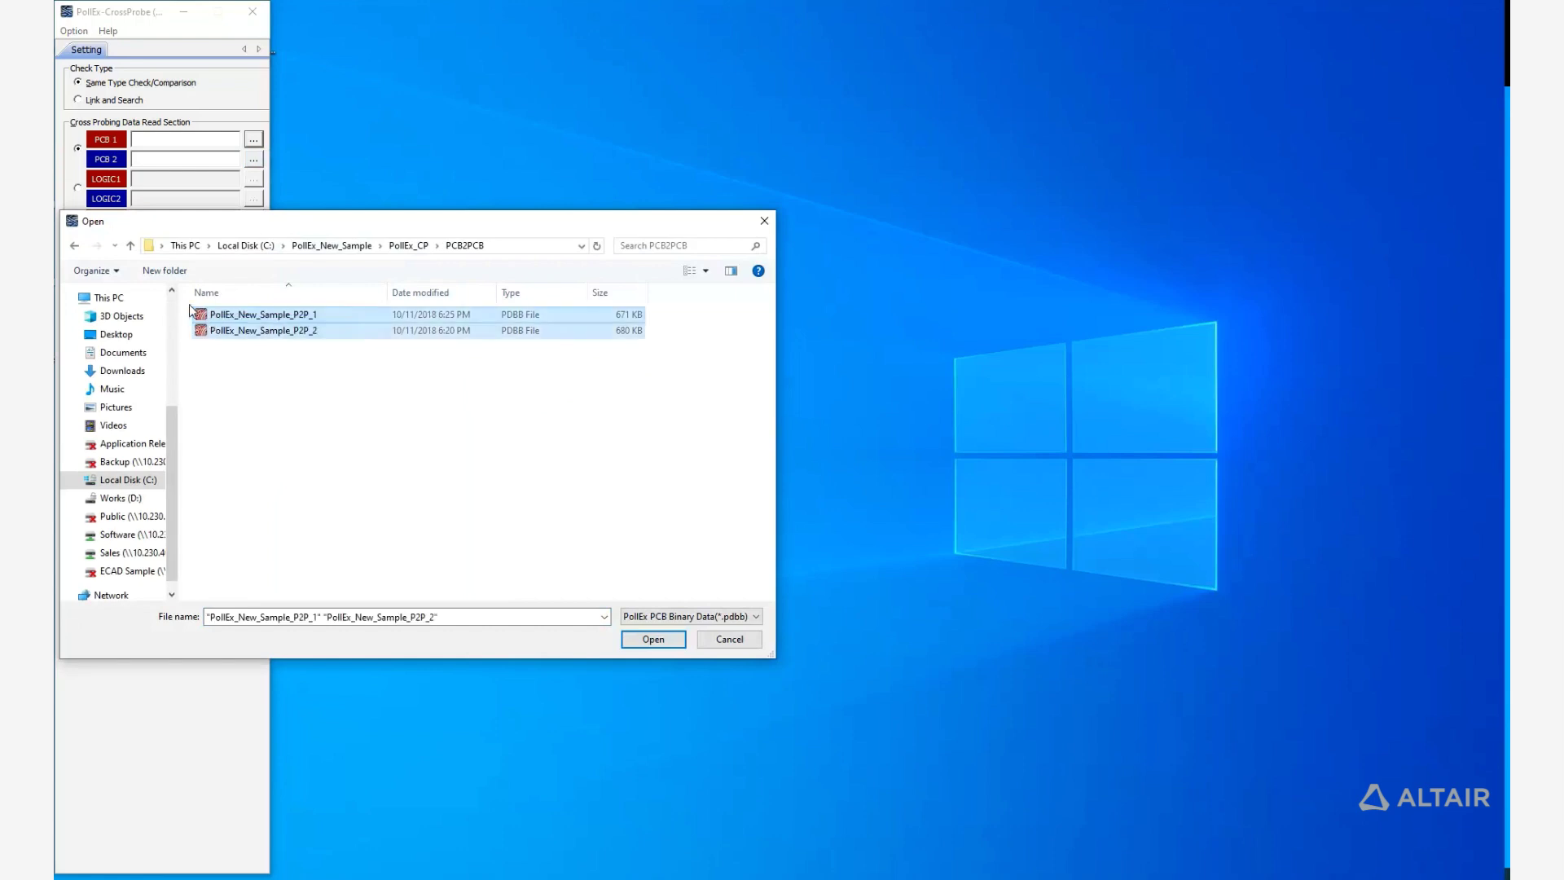
click(666, 641)
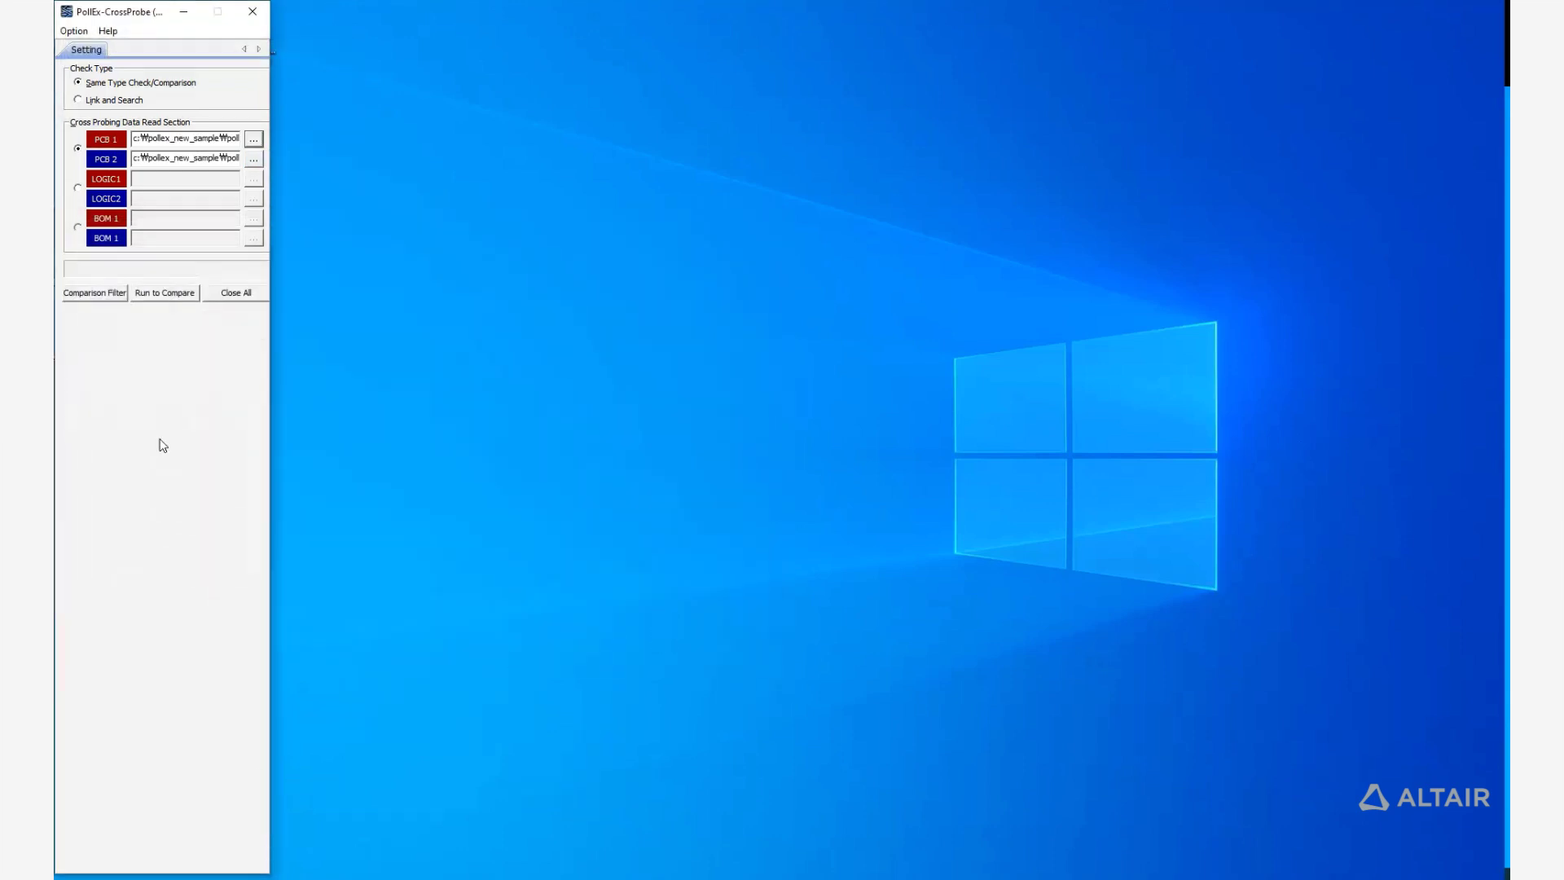
click(165, 295)
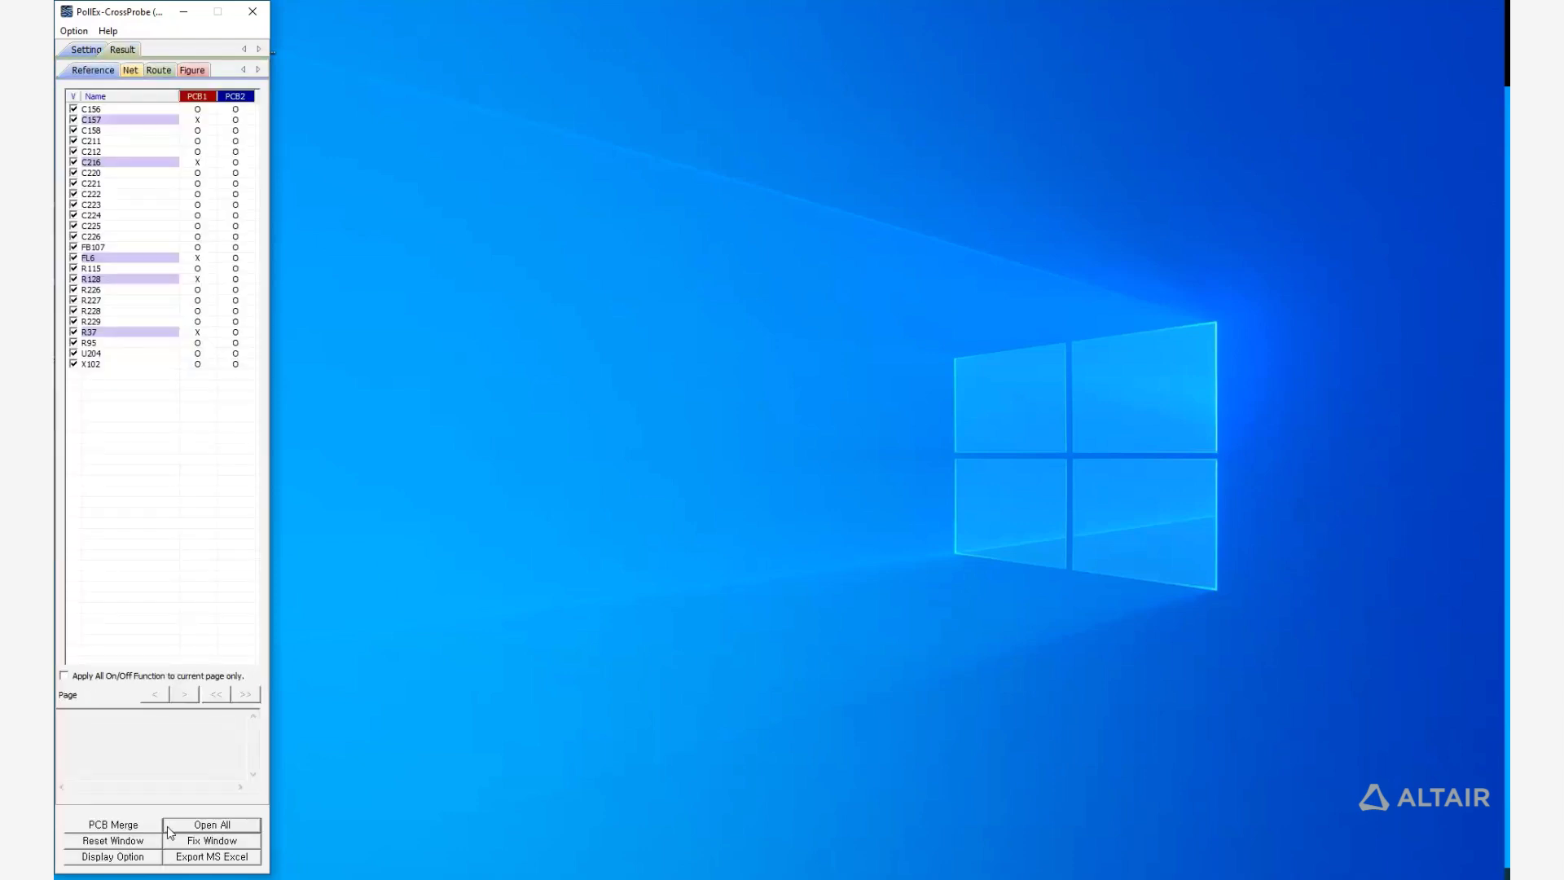
click(170, 825)
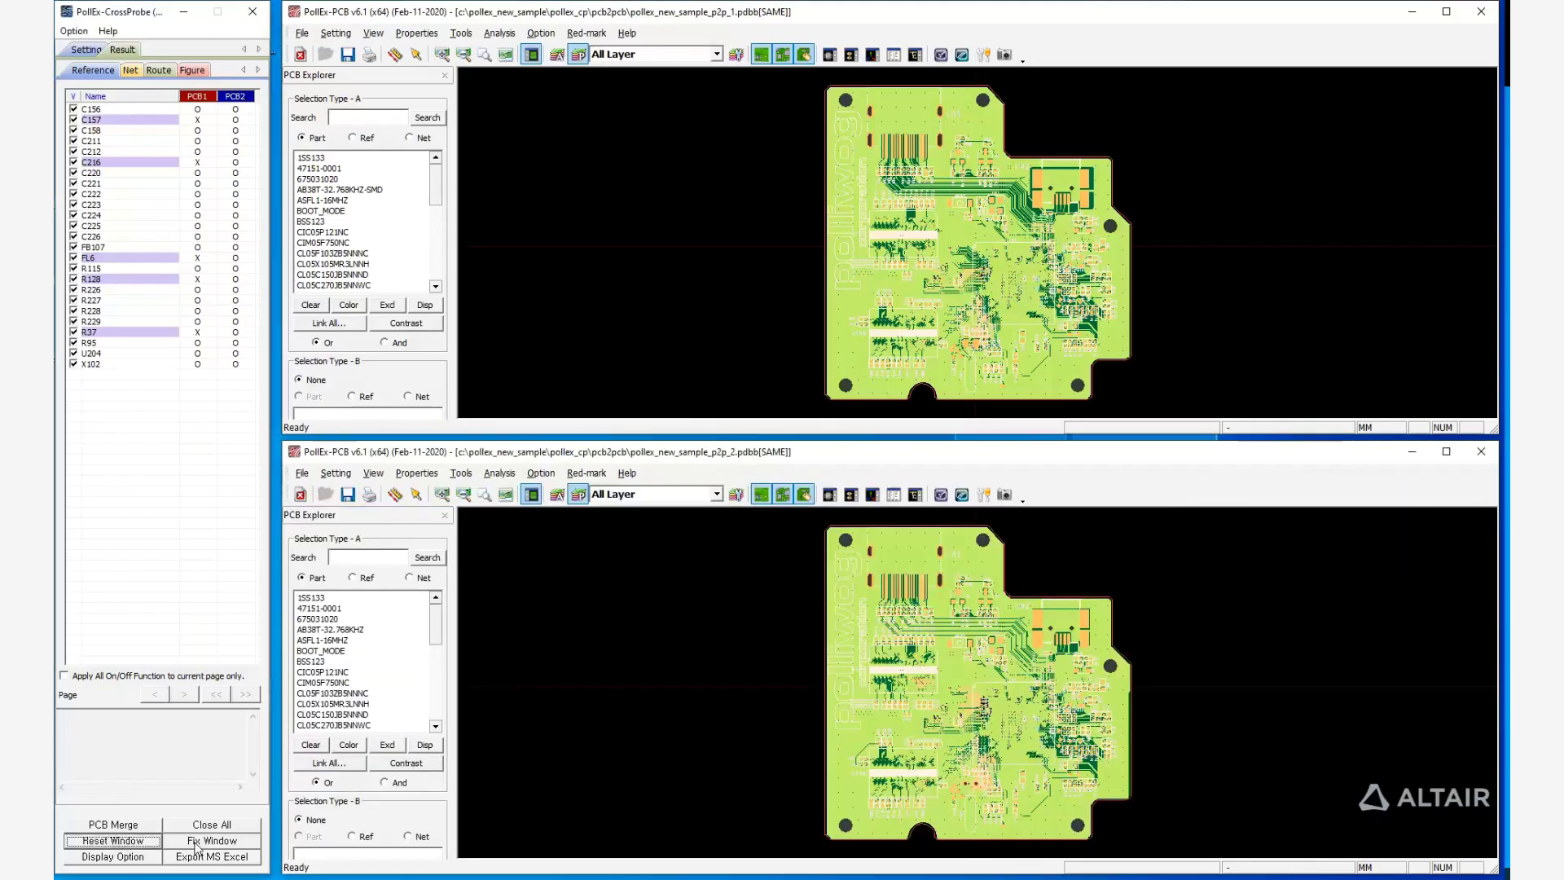
Step: Tile the board windows beside the results and locate mismatched parts C216 and R128
click(199, 843)
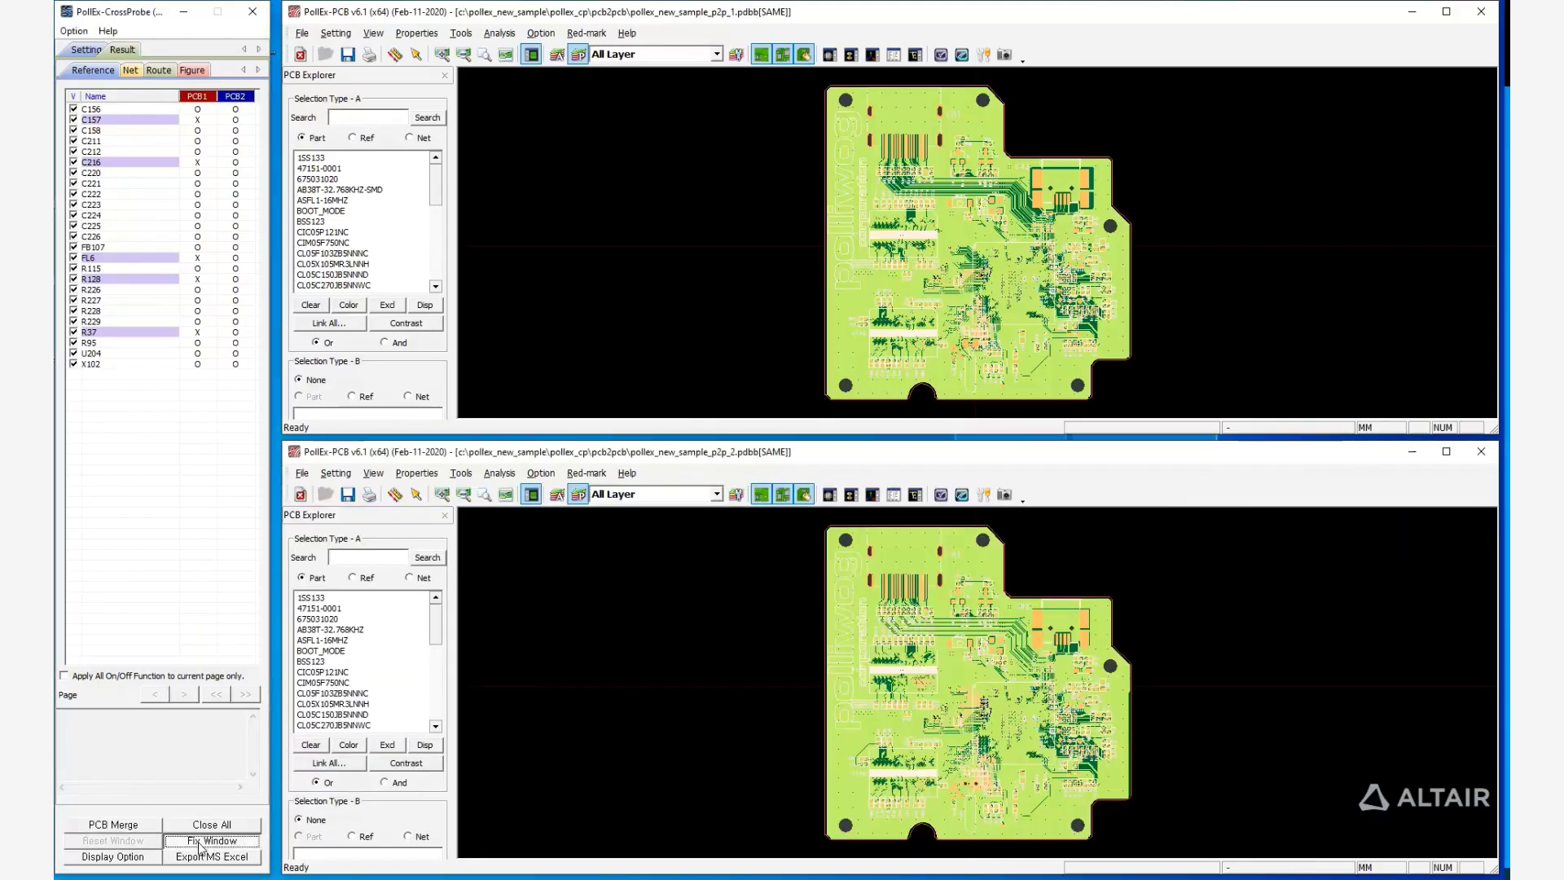
click(135, 165)
click(110, 280)
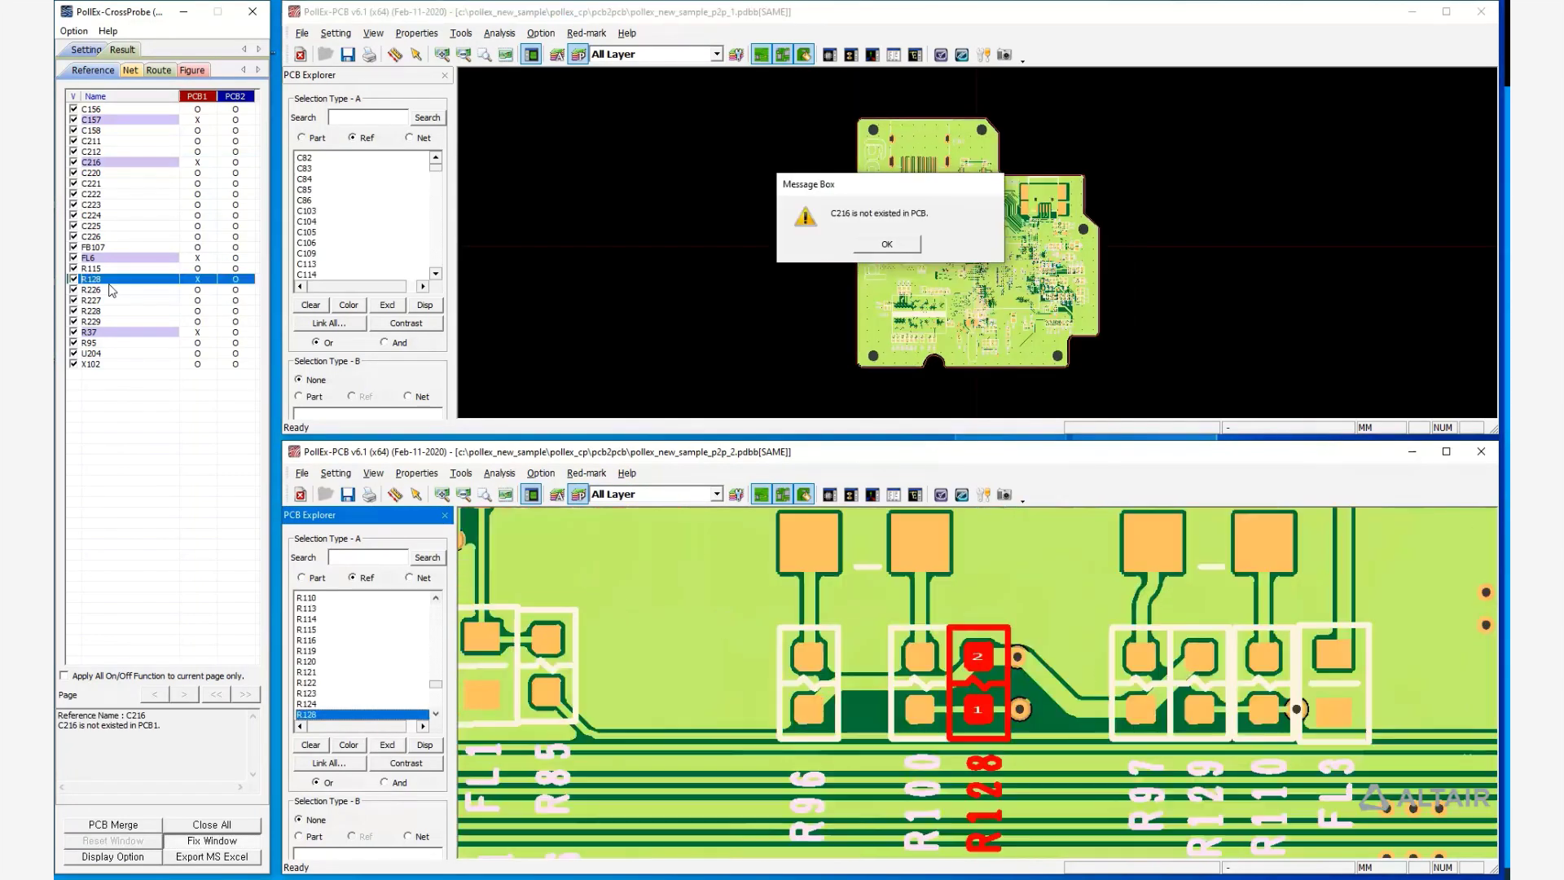
Step: Show the net comparison's list of differences for net MCU_DQM0
click(130, 70)
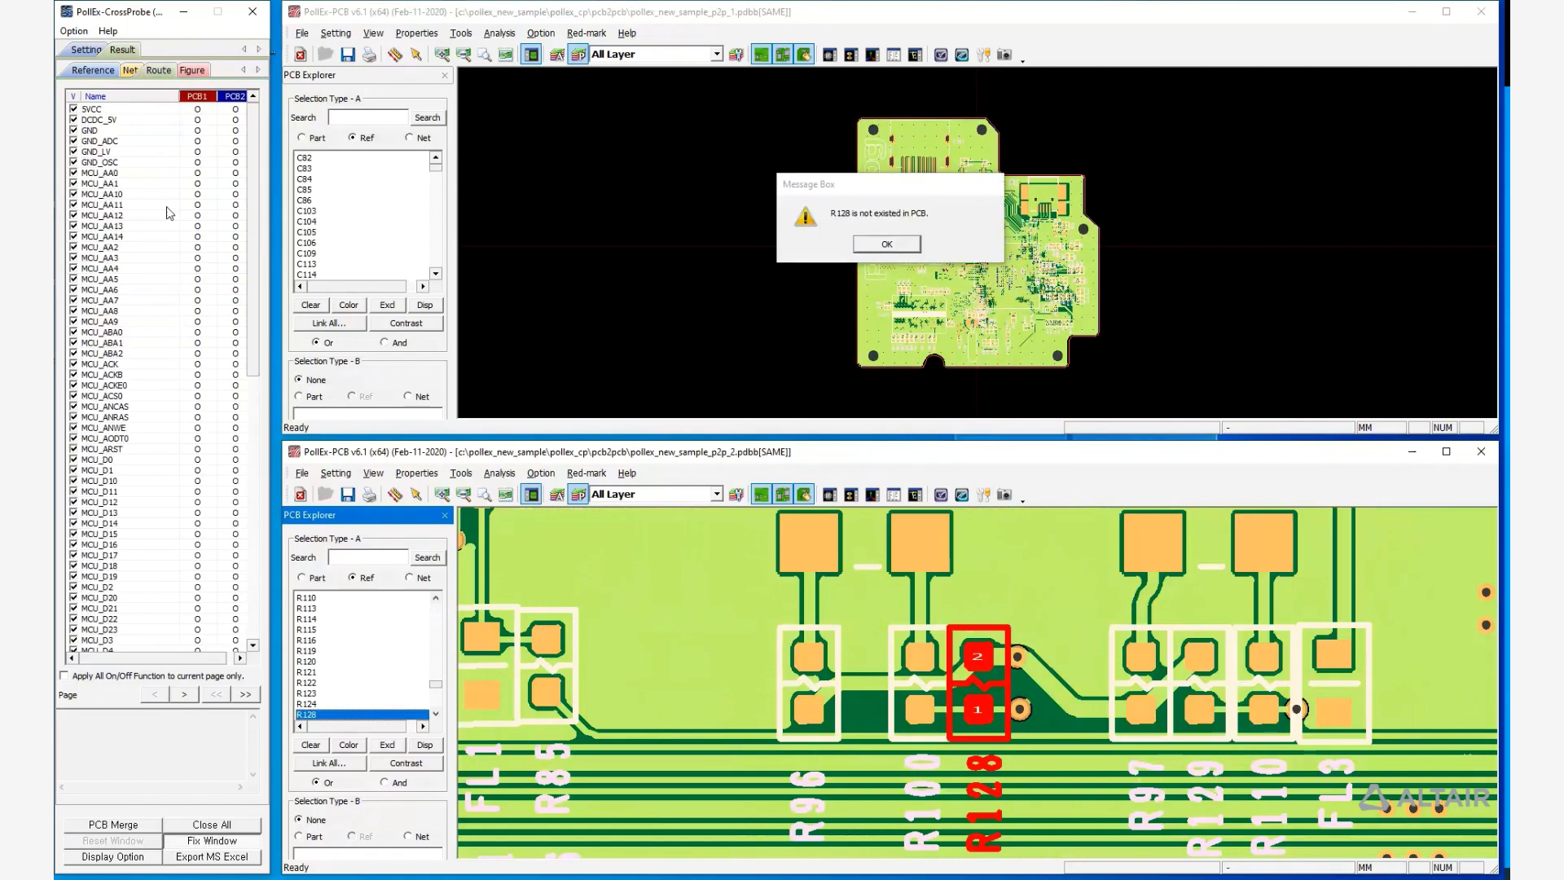
scroll(178, 359, down, 3)
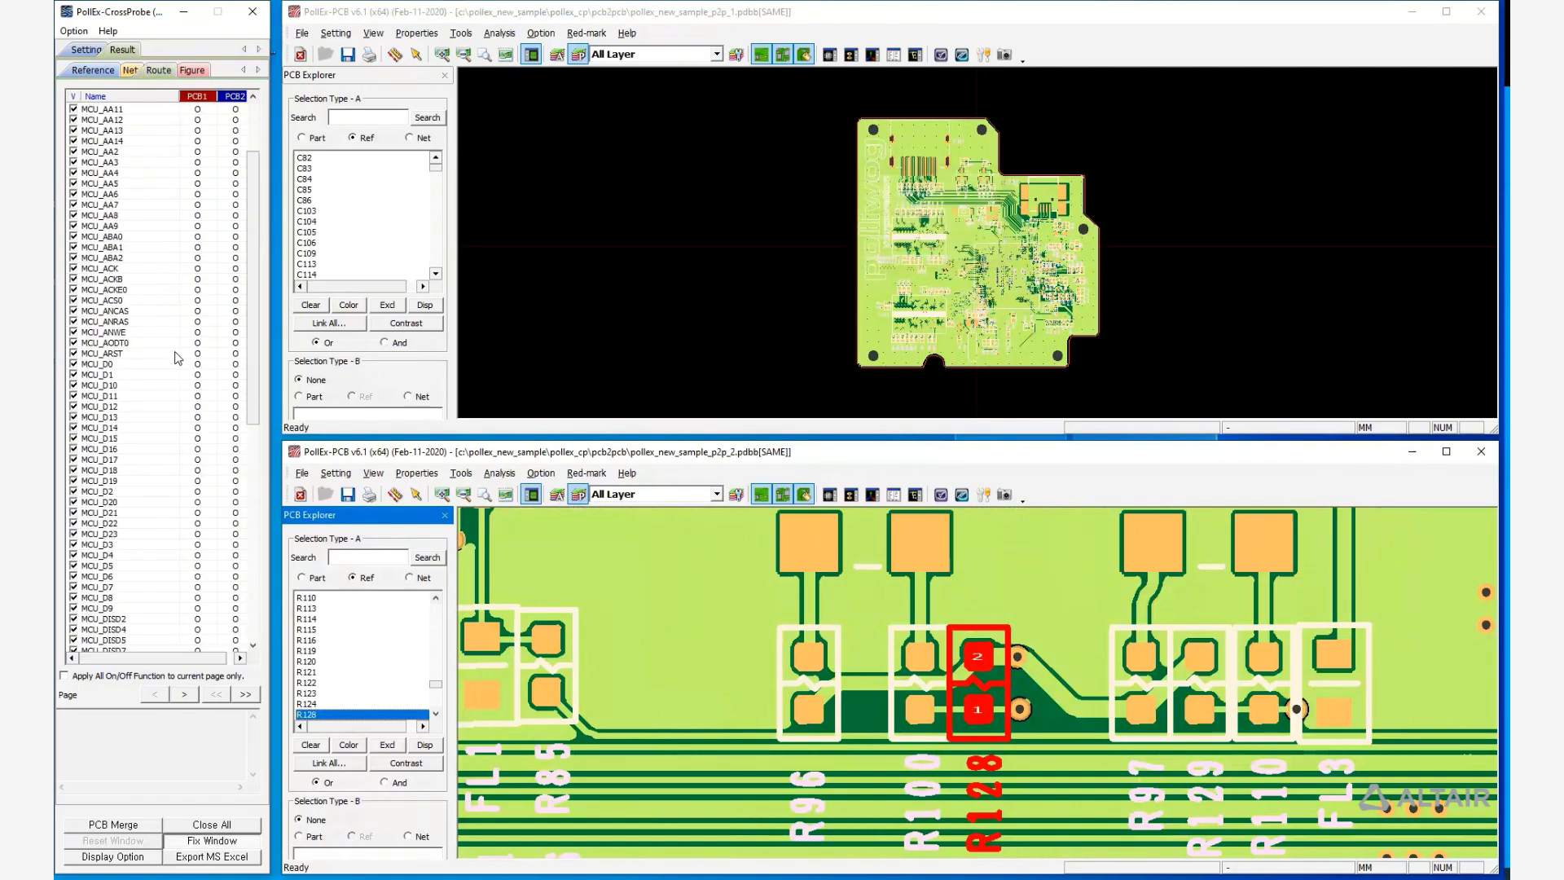
scroll(123, 562, down, 4)
click(125, 536)
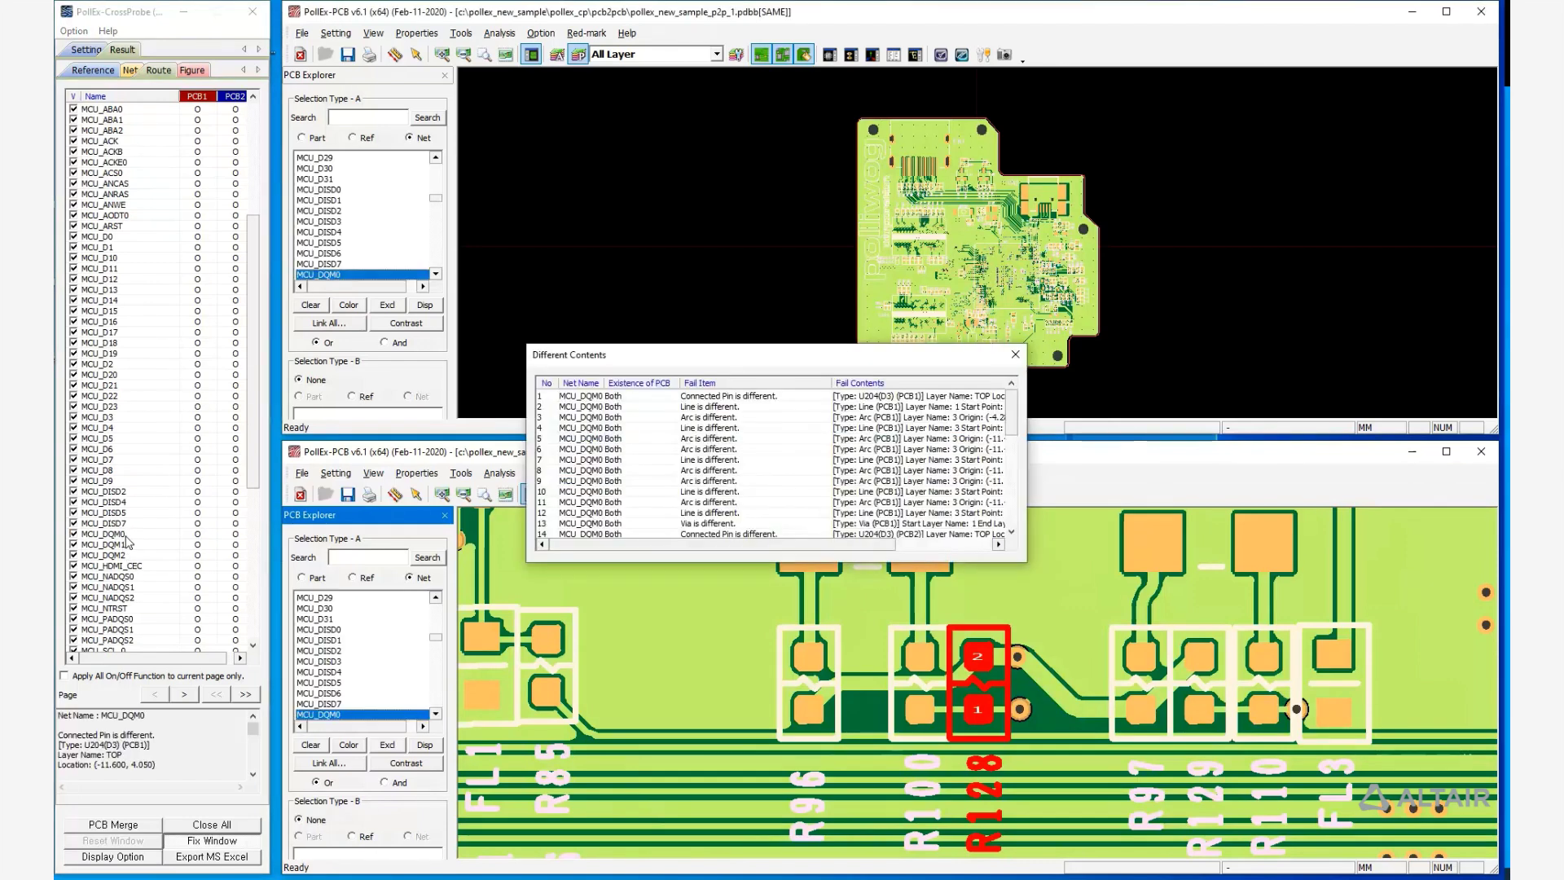
Step: Overlay the boards with PCB Merge, review MCU_DQM0 and U204 differences, then Close All
click(86, 825)
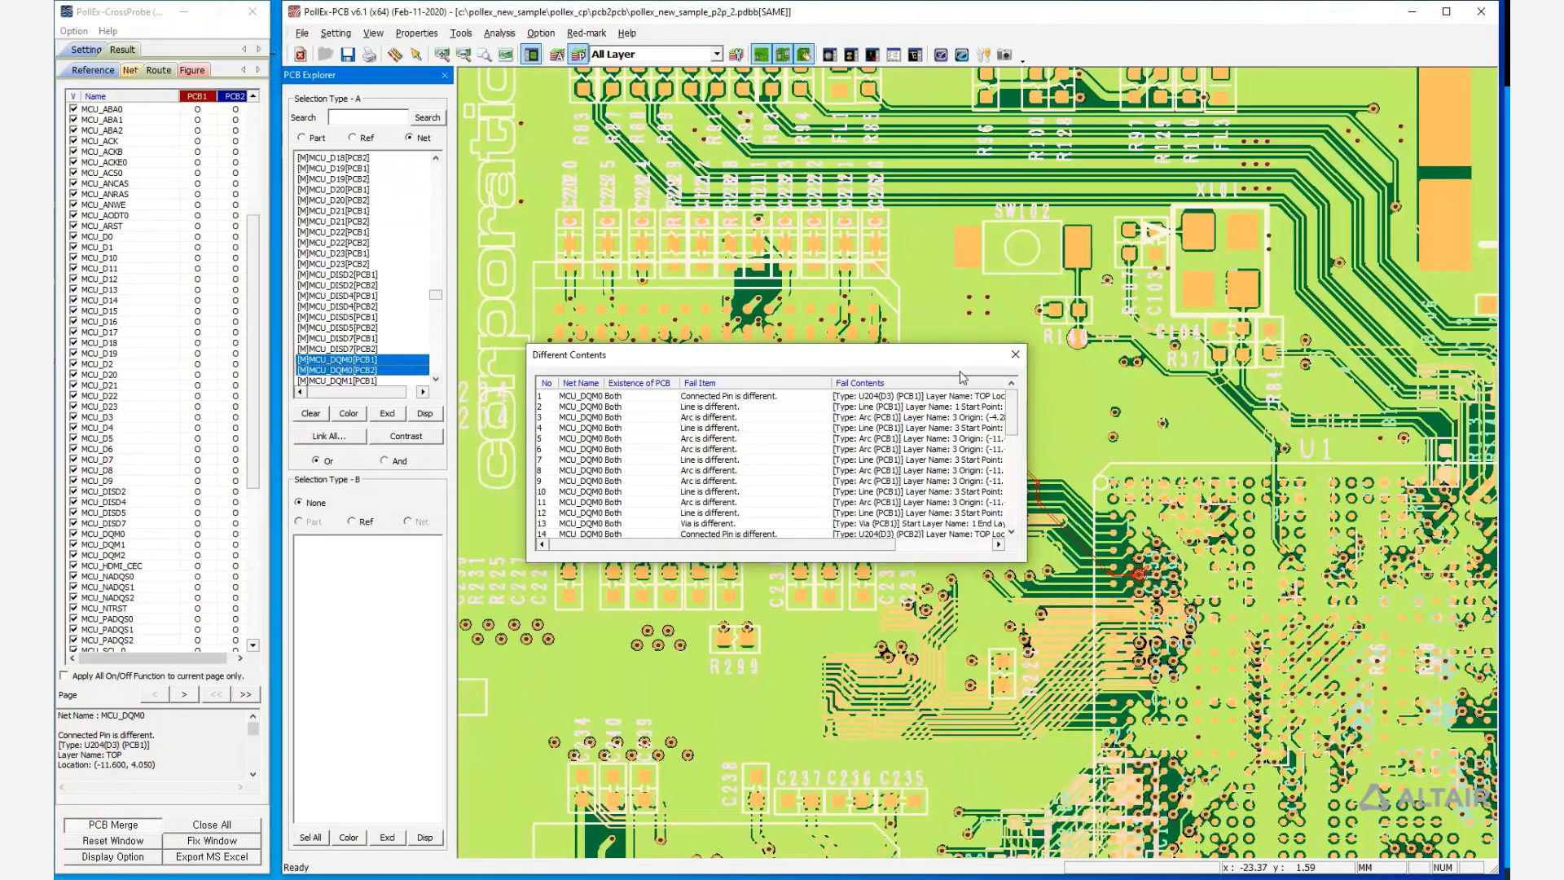
click(1015, 354)
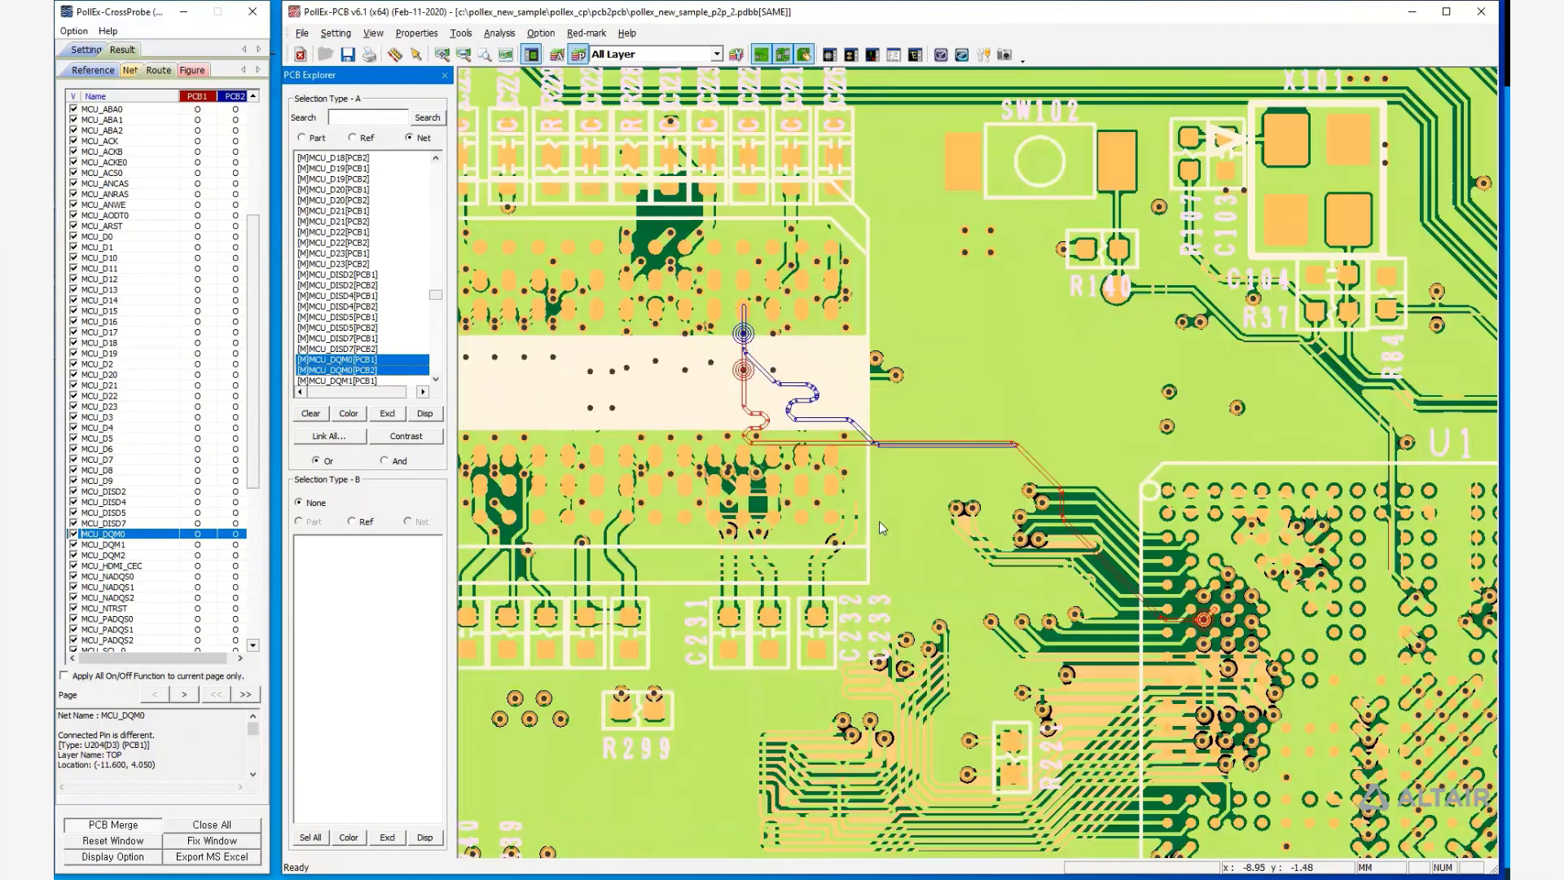
click(92, 70)
click(112, 355)
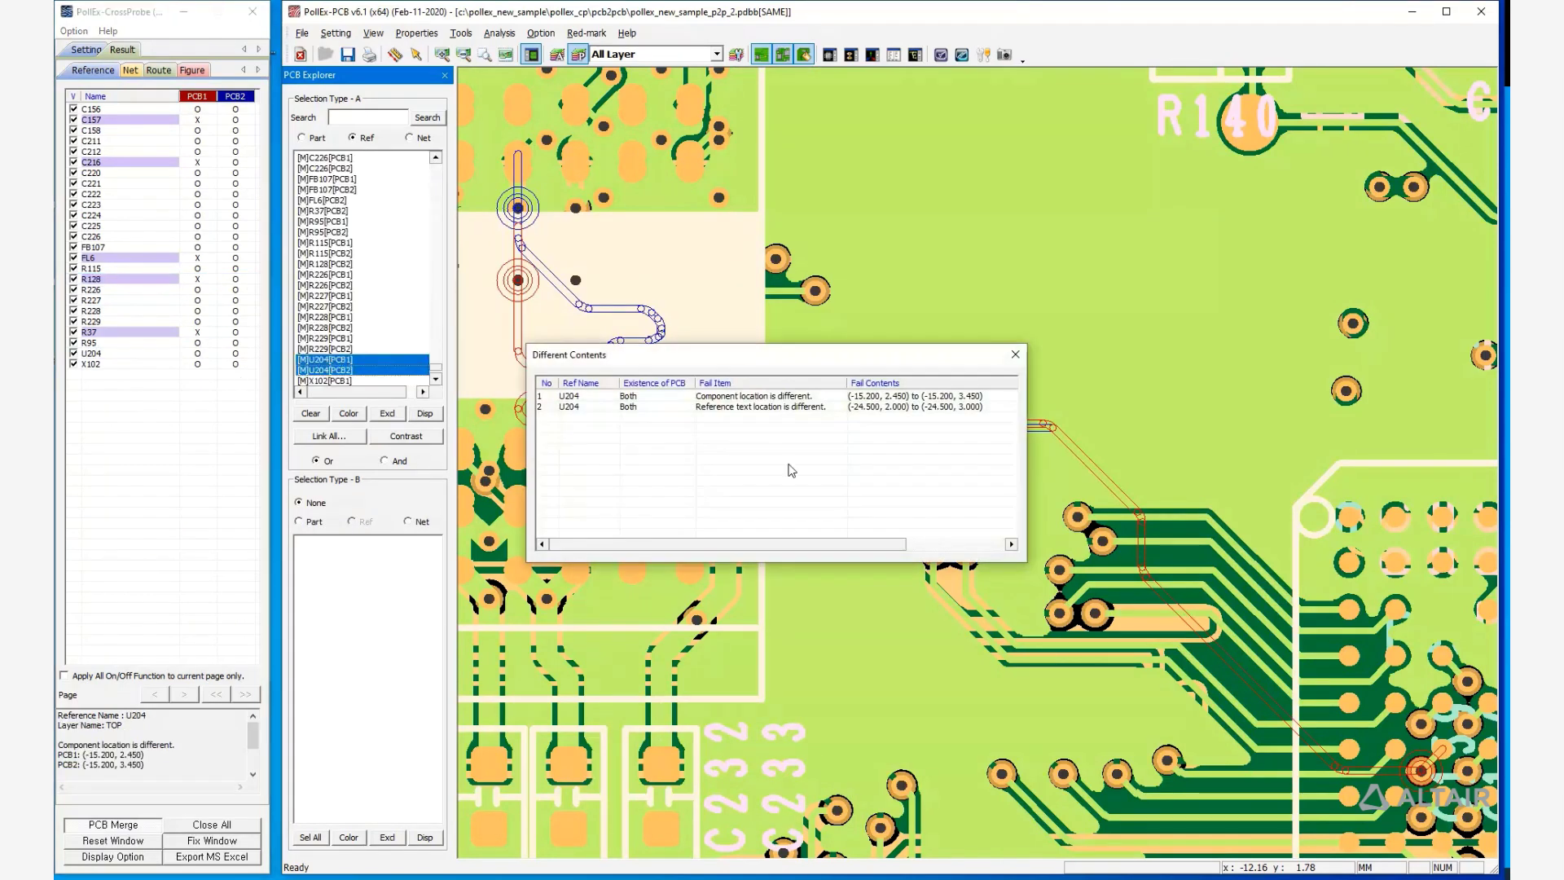
click(1015, 354)
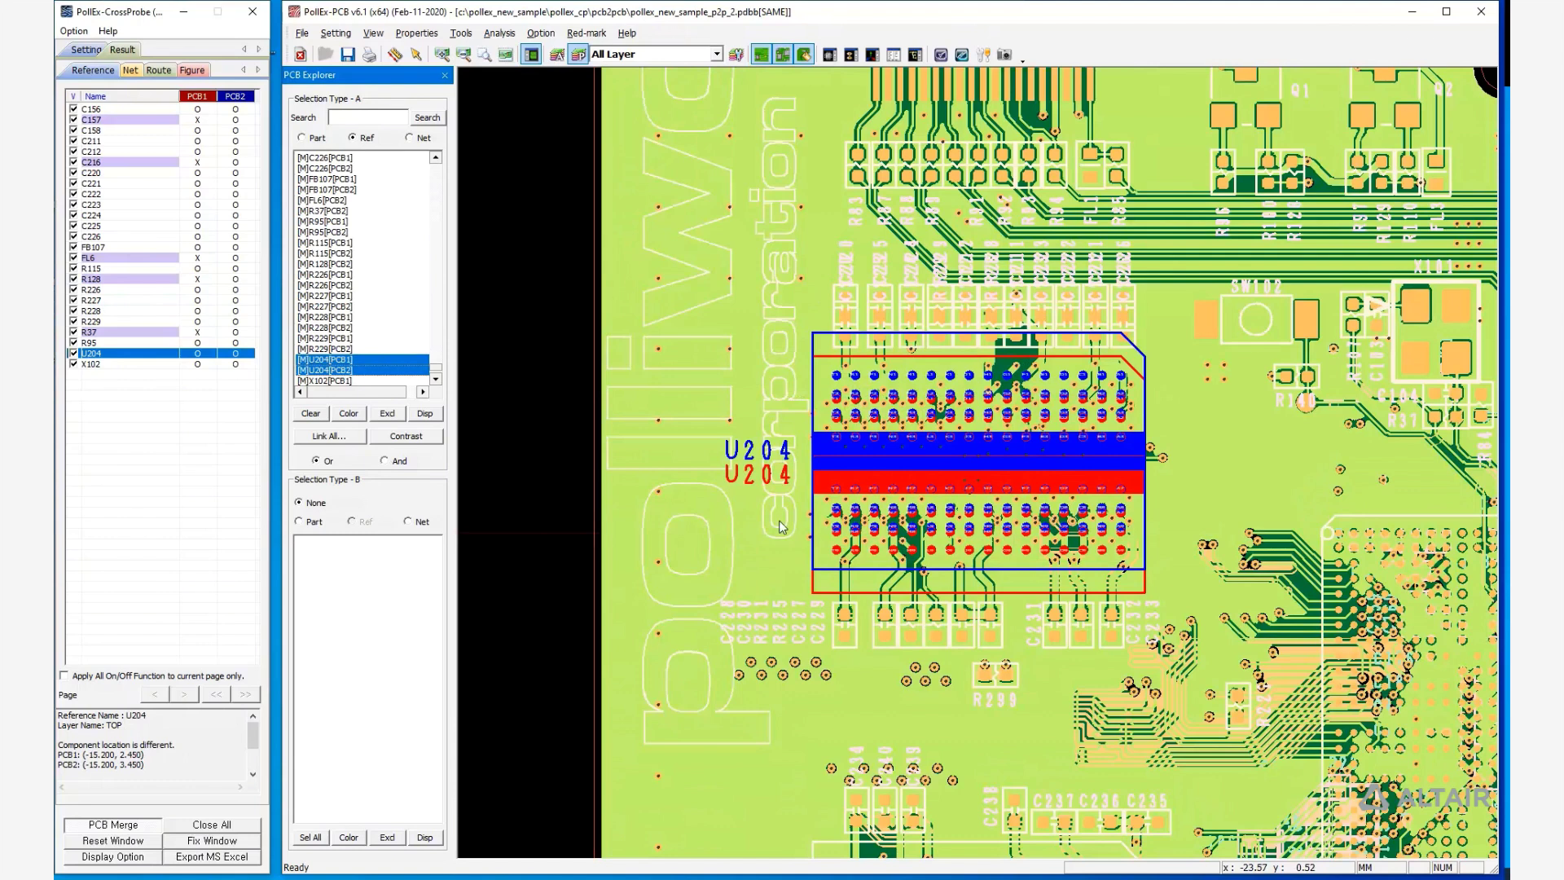
click(239, 826)
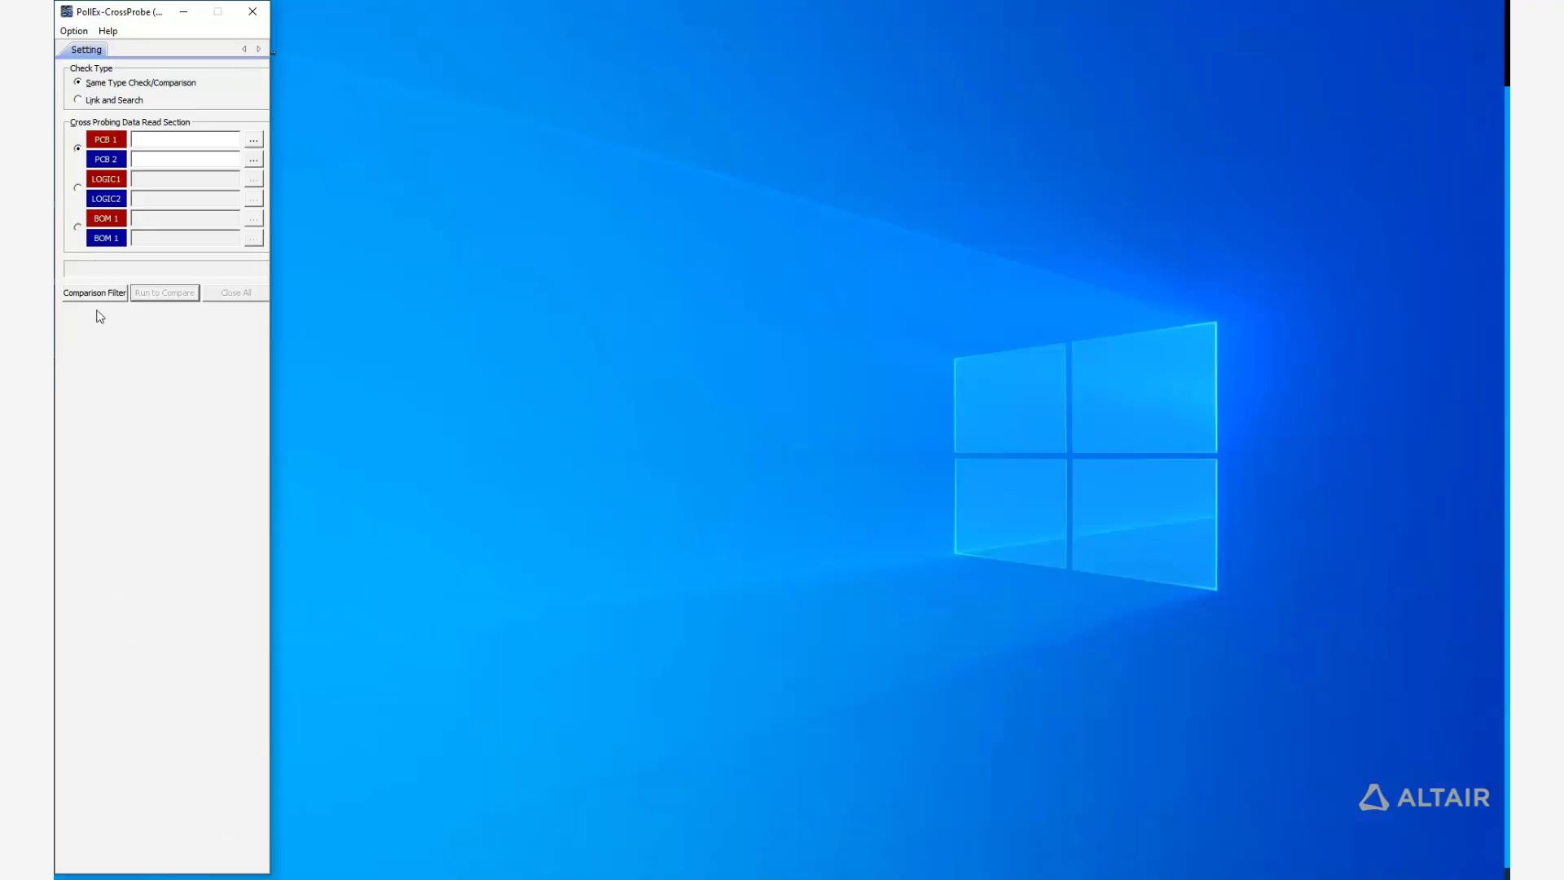
Step: In Link and Search mode, load the 3Point sample PCB, schematic and BOM files
click(115, 101)
click(253, 140)
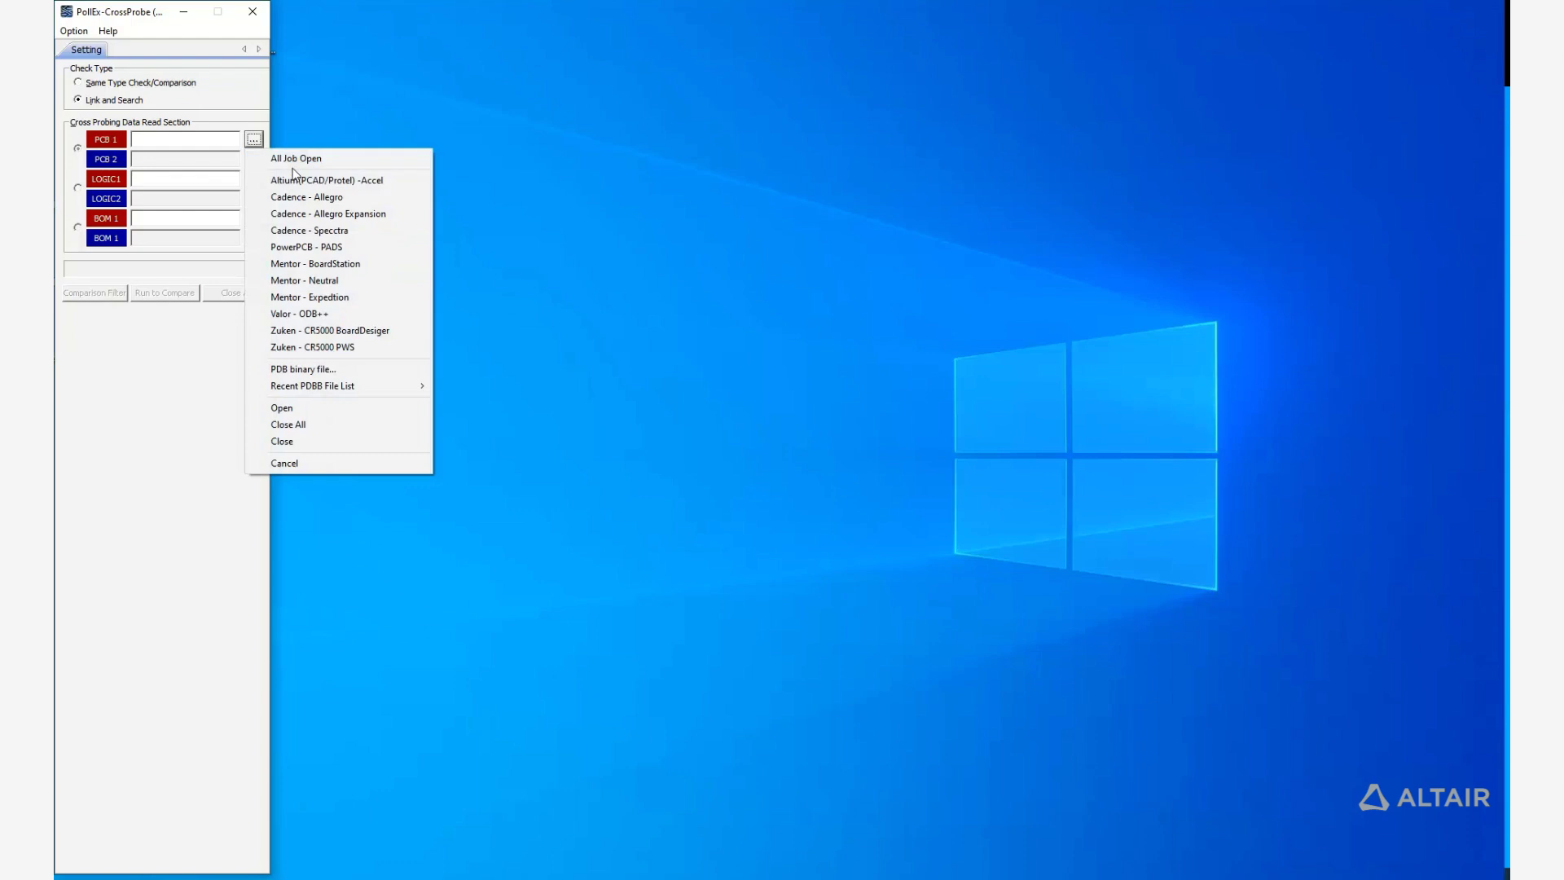
click(319, 159)
key(Return)
drag(313, 390, 197, 307)
click(654, 642)
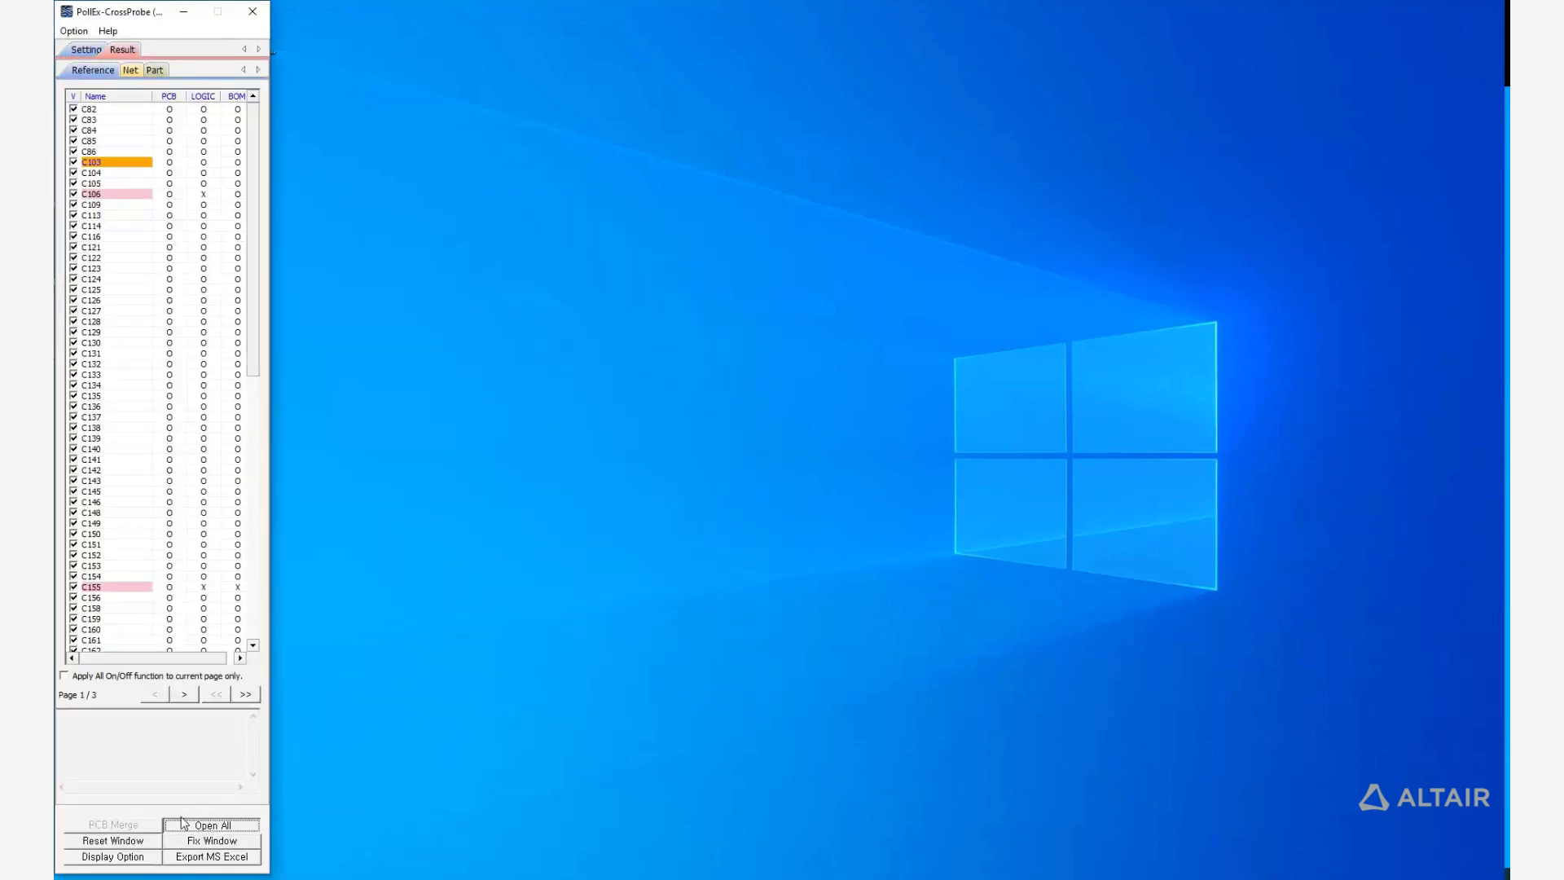
Step: Open the three linked viewers tiled and cross-probe C103 across them
click(182, 823)
click(138, 845)
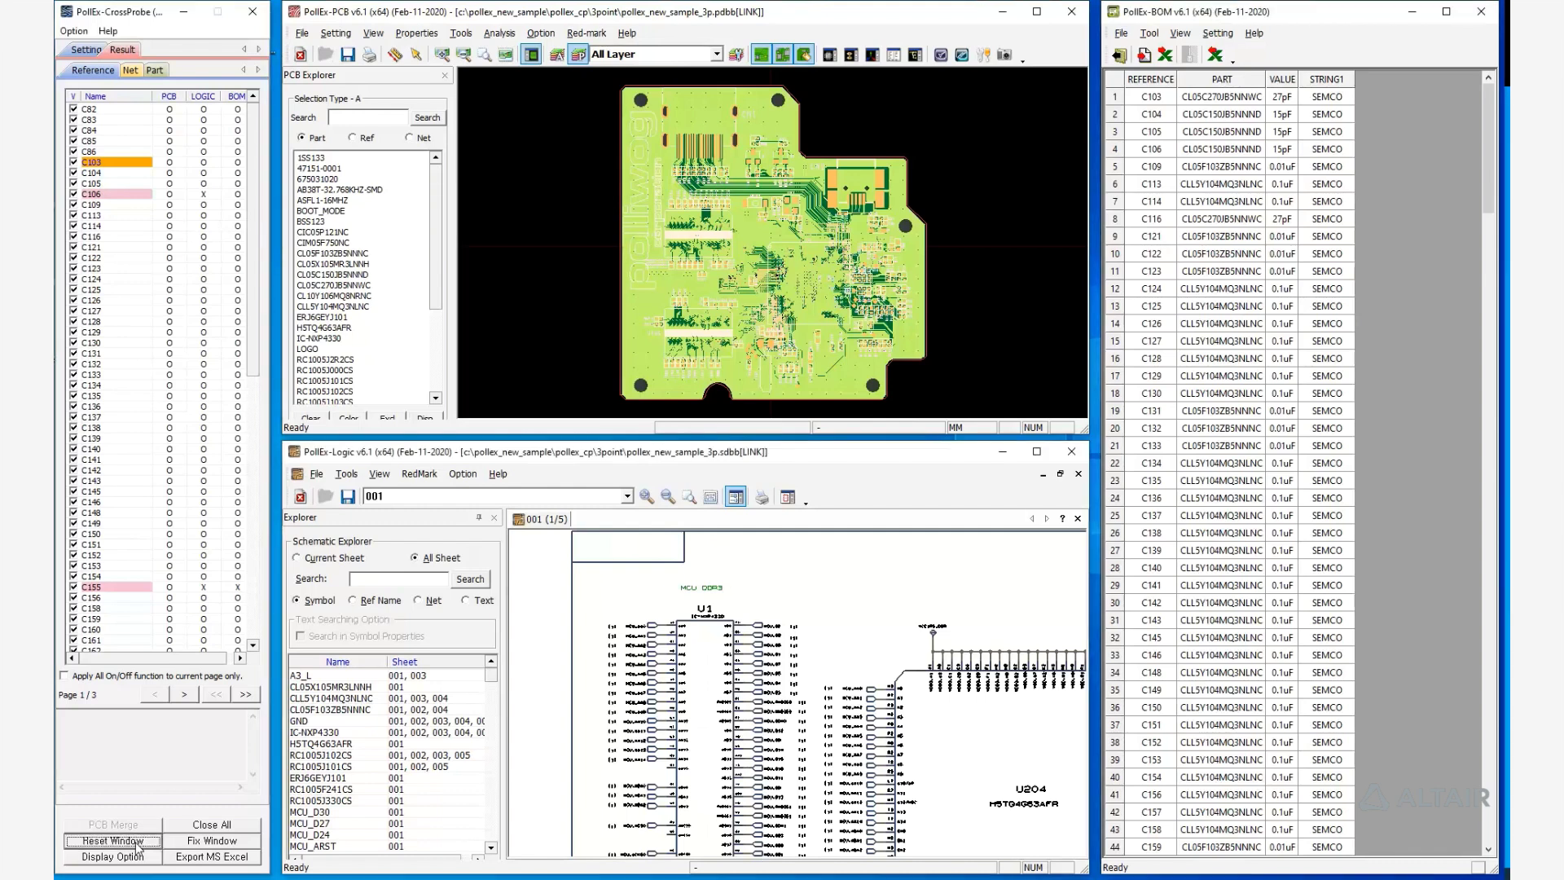
click(188, 840)
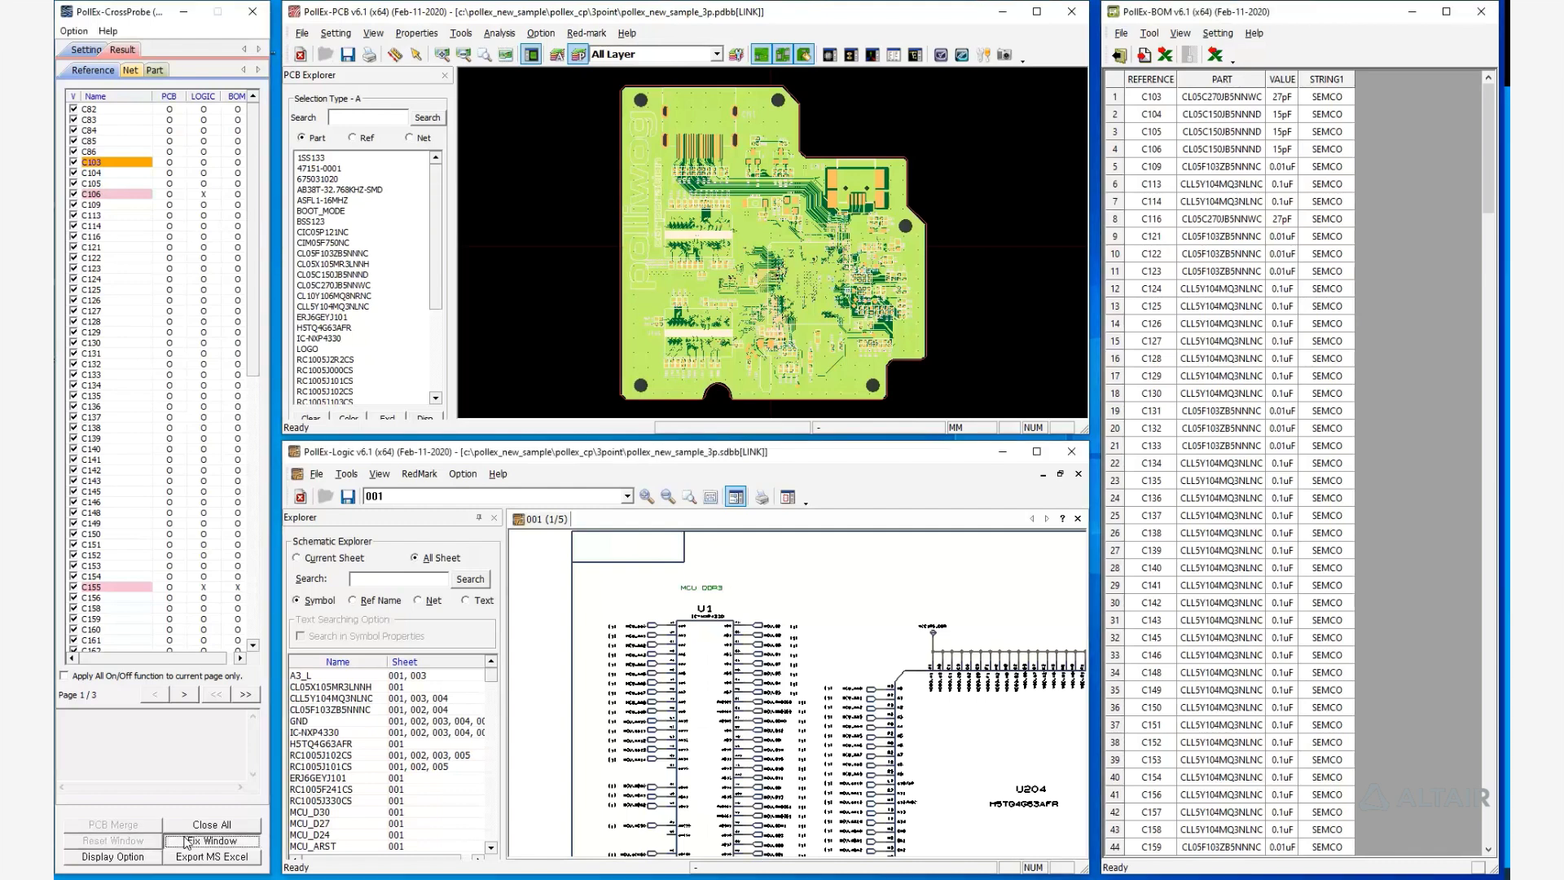
click(120, 169)
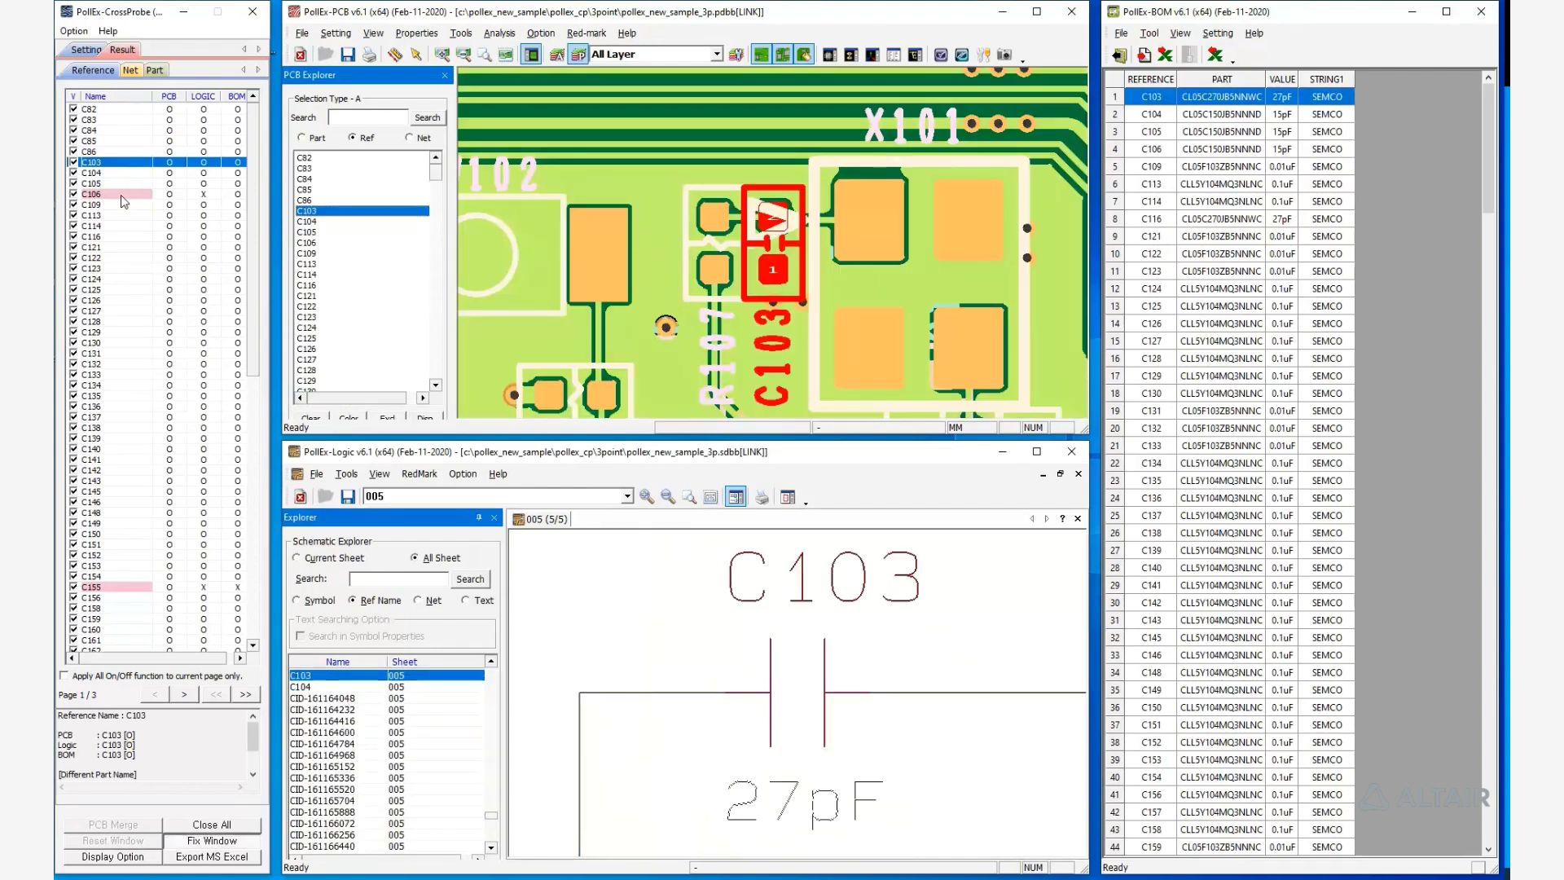